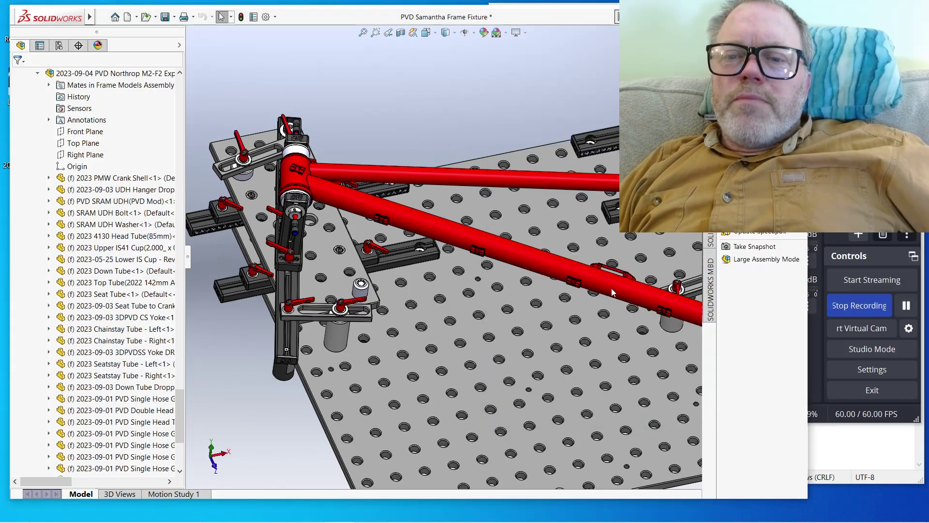
Step: Maximize the assembly window and examine the head tube end of the bicycle frame fixture
{"action": "scroll", "coordinate": [599, 295], "scroll_direction": "up", "scroll_amount": 2}
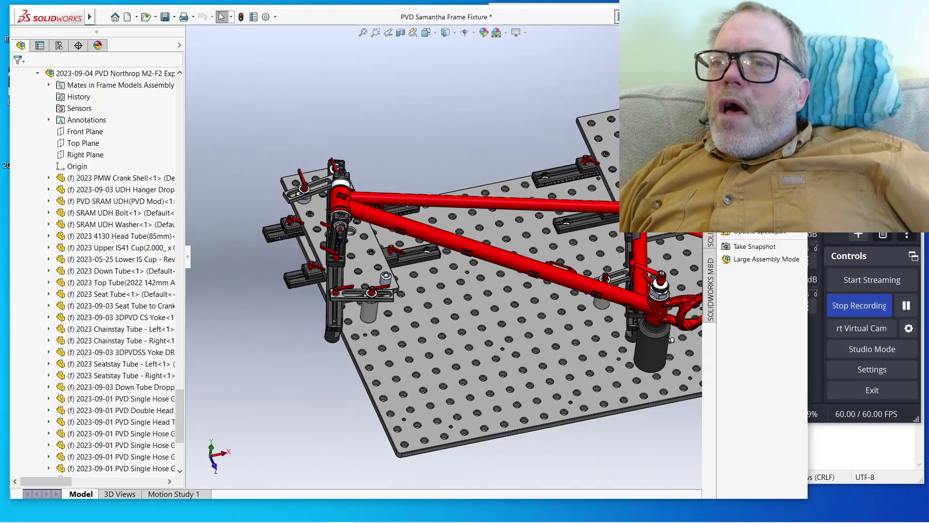
{"action": "left_click", "coordinate": [775, 17]}
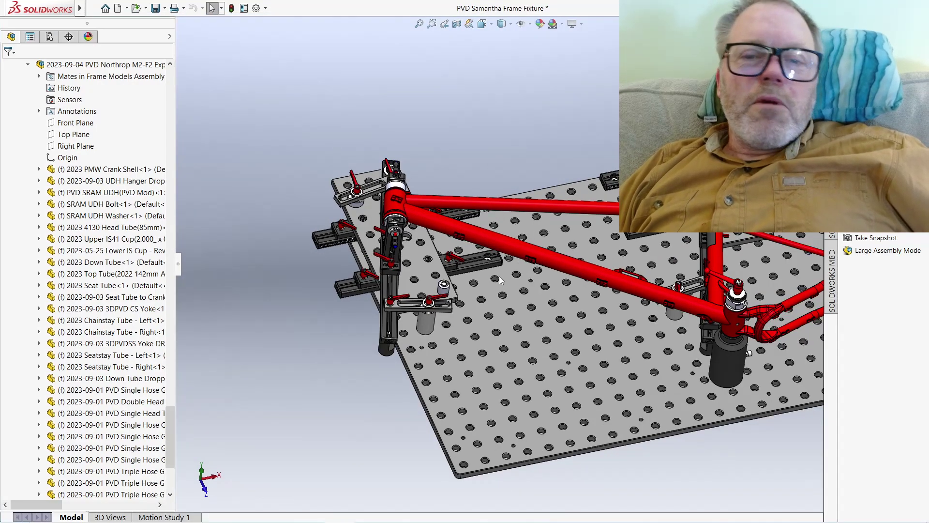
{"action": "scroll", "coordinate": [643, 328], "scroll_direction": "down", "scroll_amount": 2}
{"action": "middle_click_drag", "start_coordinate": [557, 273], "coordinate": [399, 117]}
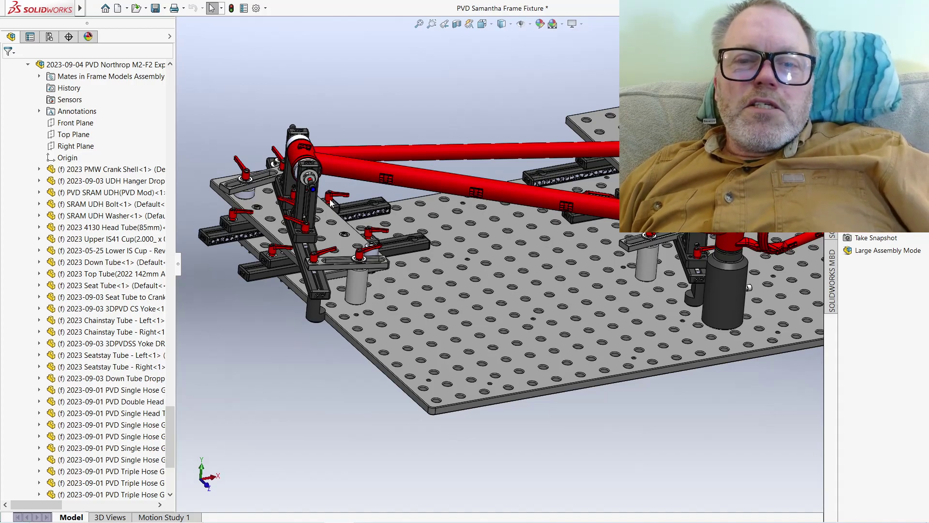
{"action": "scroll", "coordinate": [405, 220], "scroll_direction": "down", "scroll_amount": 2}
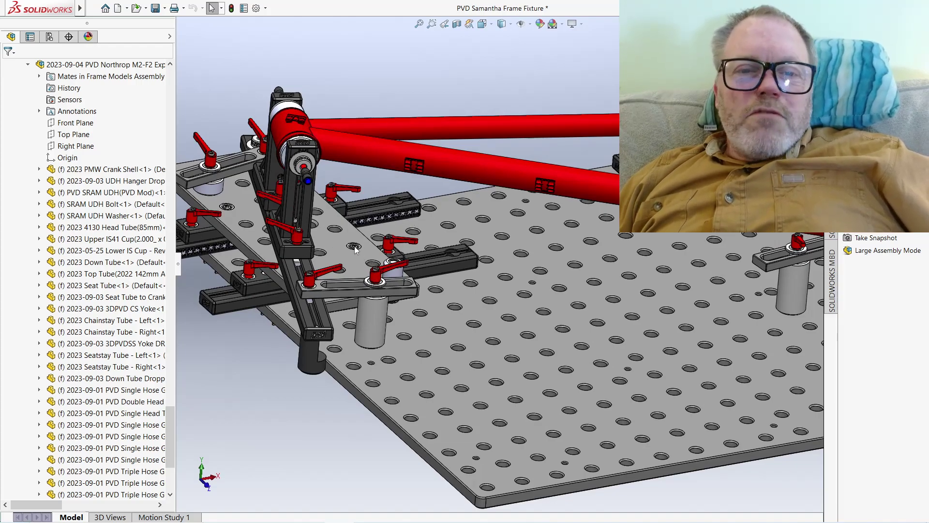
Step: Collapse the frame model and the Plates and frames folder, and open the head tube bottom Slider Block Assembly on its own
{"action": "left_click", "coordinate": [27, 65]}
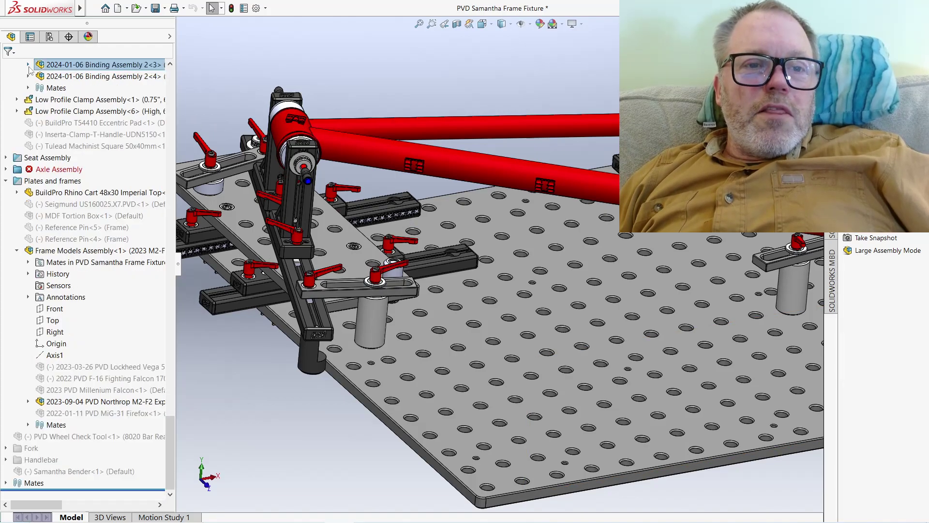
{"action": "left_click", "coordinate": [6, 181]}
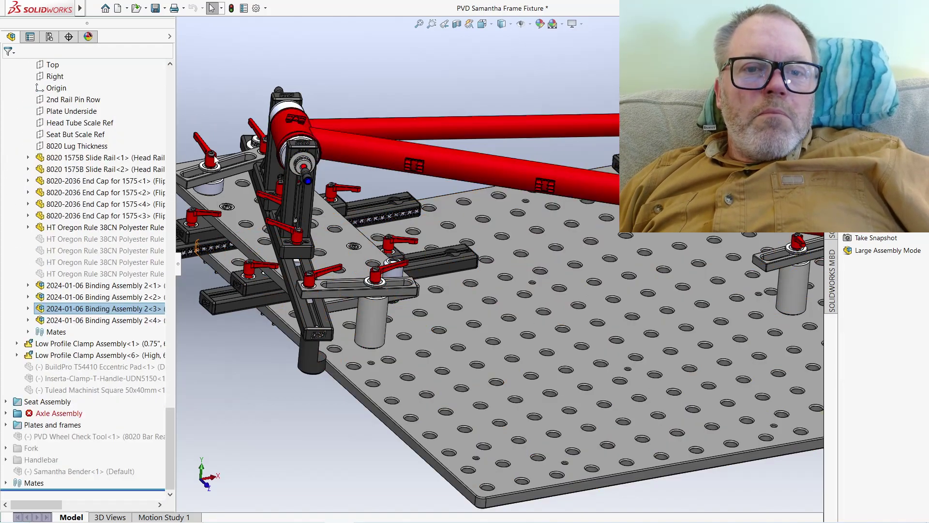
{"action": "left_click", "coordinate": [289, 193]}
{"action": "scroll", "coordinate": [69, 98], "scroll_direction": "up", "scroll_amount": 8}
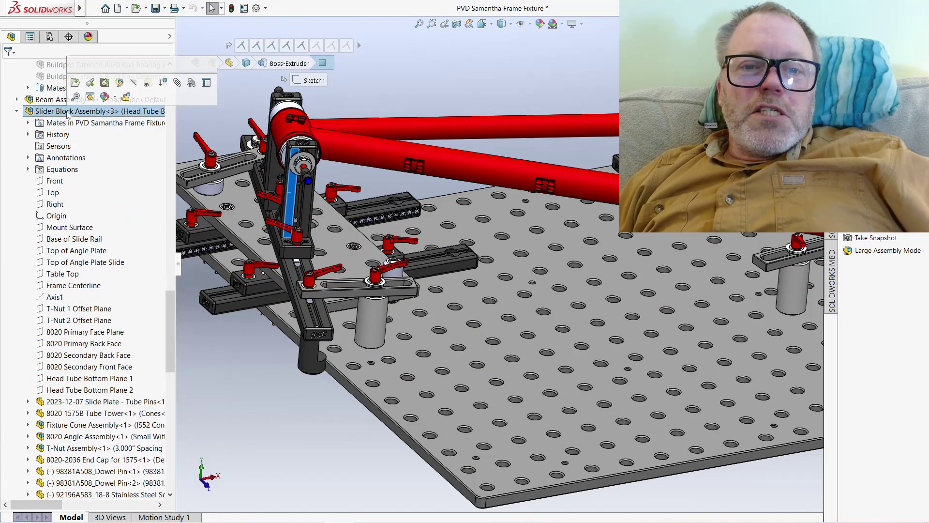
{"action": "left_click", "coordinate": [69, 113]}
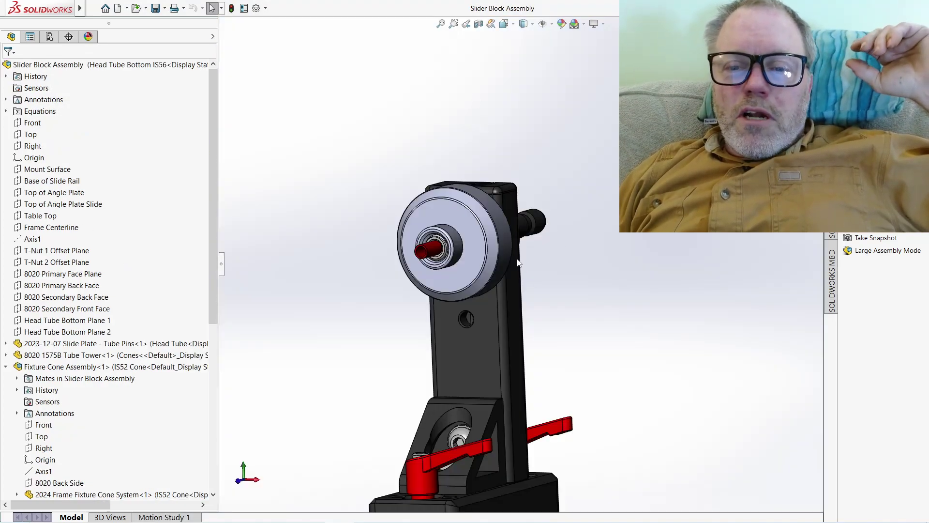
Step: Make the IS52 cone at the end of the tube tower transparent
{"action": "middle_click_drag", "start_coordinate": [519, 264], "coordinate": [474, 271]}
{"action": "scroll", "coordinate": [448, 257], "scroll_direction": "down", "scroll_amount": 3}
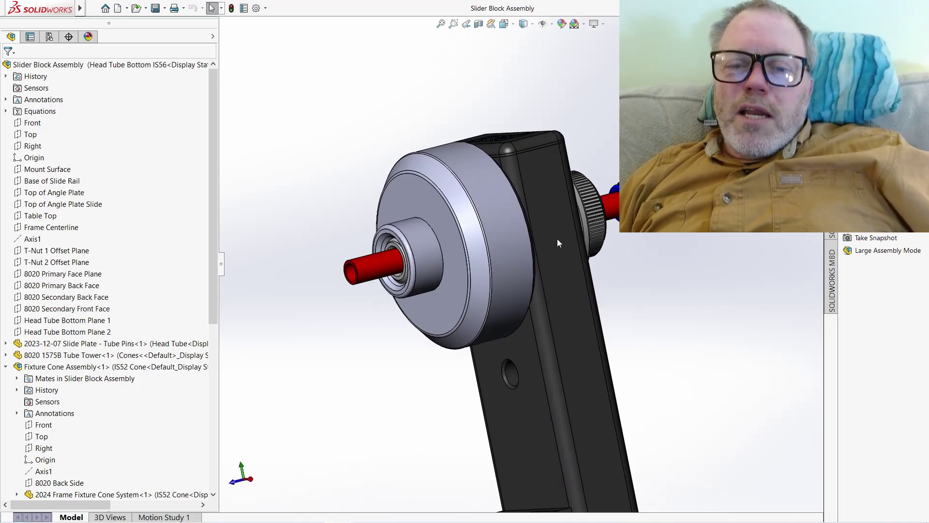
{"action": "middle_click_drag", "start_coordinate": [557, 239], "coordinate": [535, 240]}
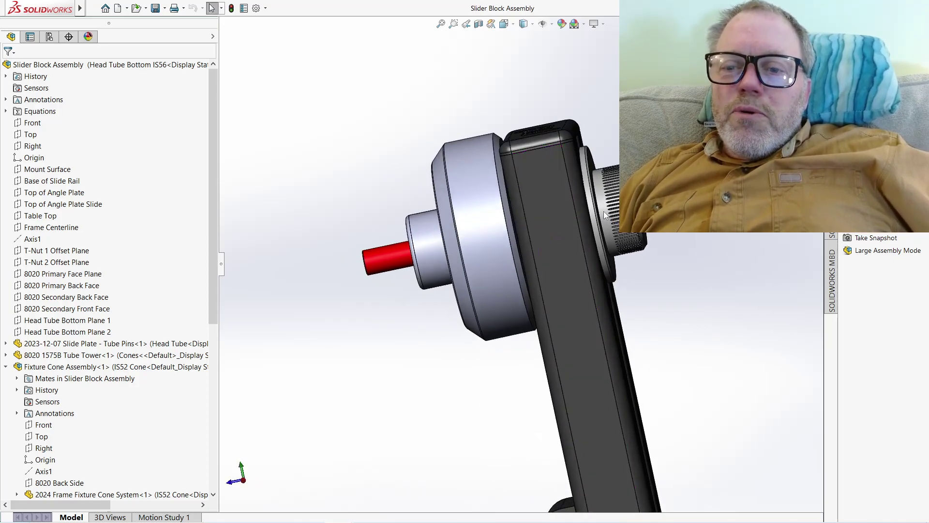
{"action": "left_click", "coordinate": [474, 234]}
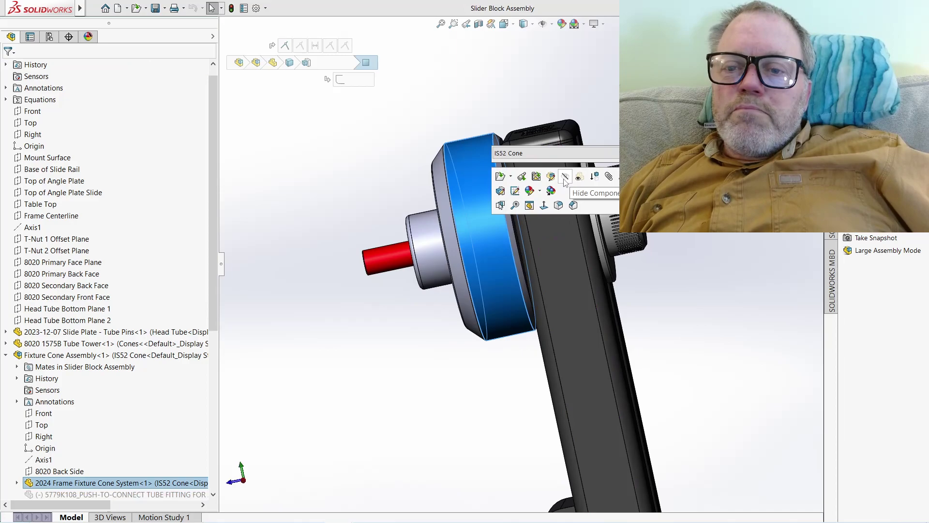
{"action": "key", "text": "t"}
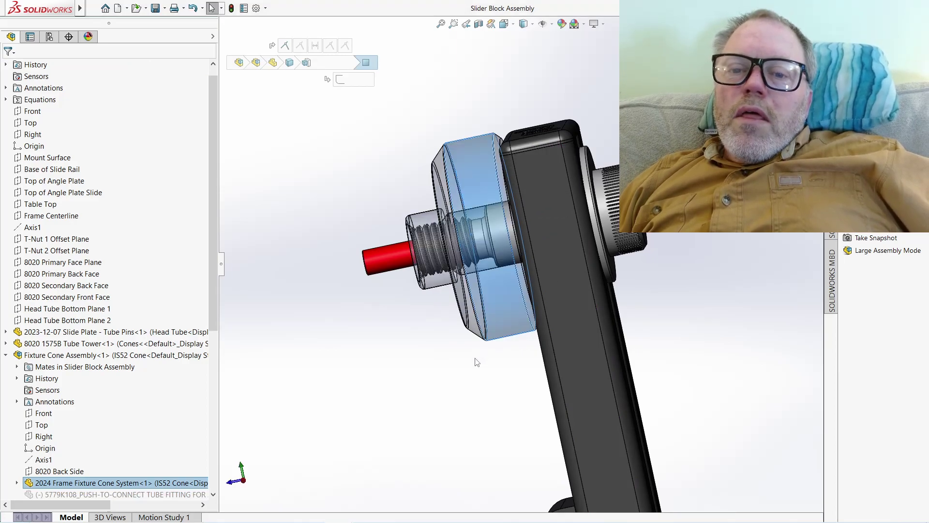
{"action": "left_click", "coordinate": [451, 368]}
Step: Examine the threaded bolt and shoulder inside the transparent cone from the side and at an angle
{"action": "middle_click_drag", "start_coordinate": [457, 271], "coordinate": [441, 164]}
{"action": "scroll", "coordinate": [549, 349], "scroll_direction": "down", "scroll_amount": 1}
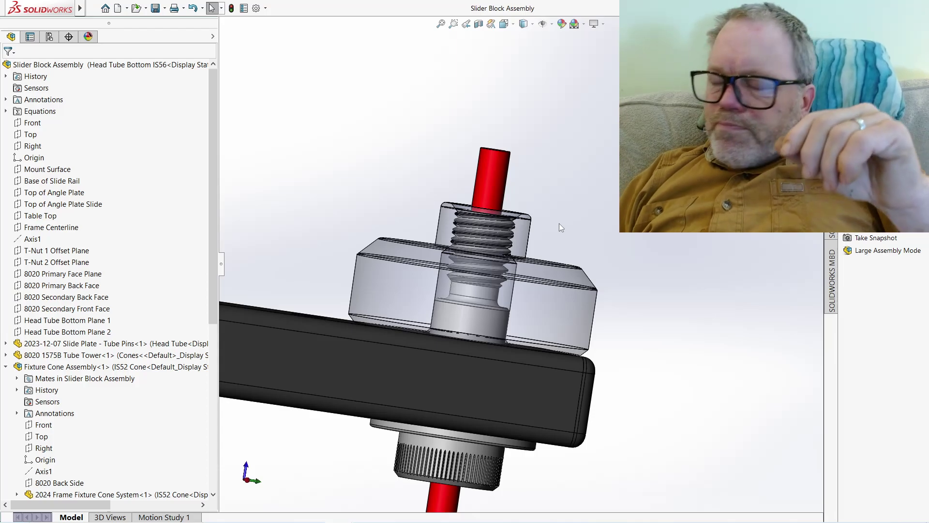
{"action": "left_click", "coordinate": [540, 299]}
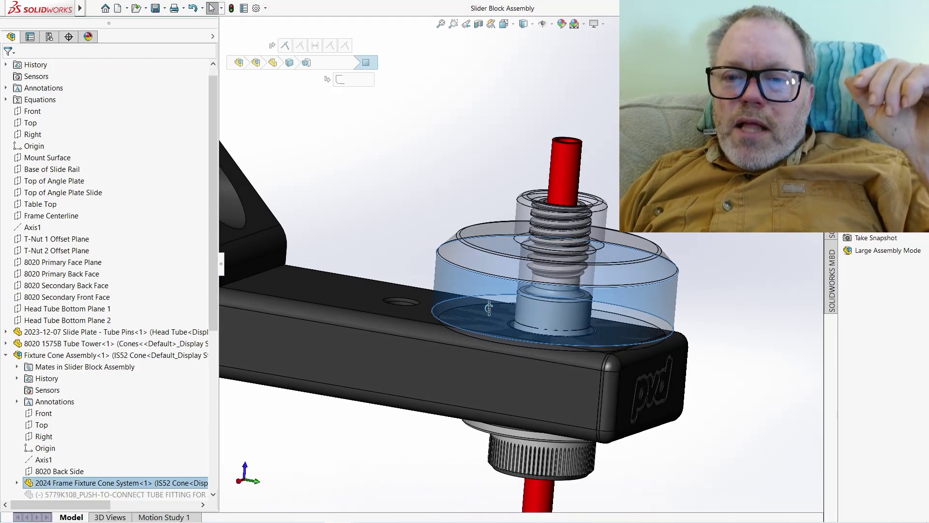
{"action": "middle_click_drag", "start_coordinate": [489, 308], "coordinate": [532, 294]}
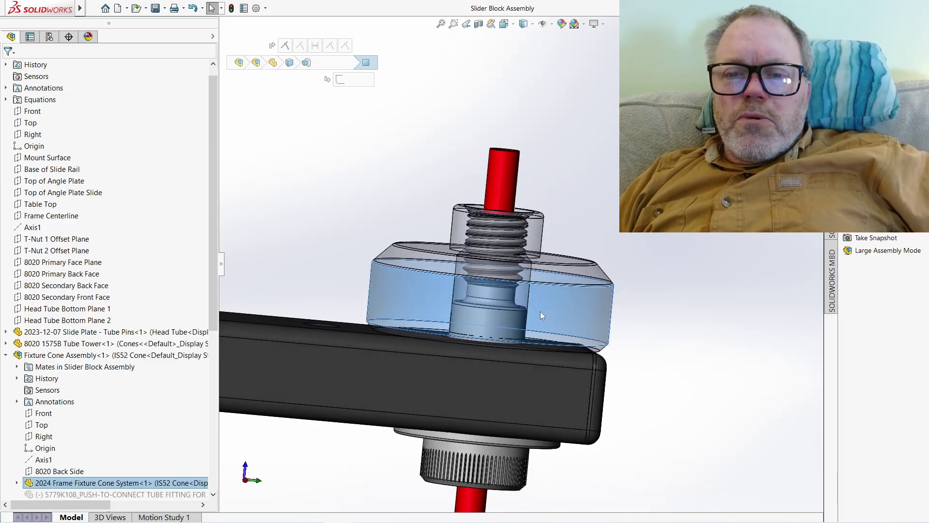
{"action": "scroll", "coordinate": [538, 266], "scroll_direction": "down", "scroll_amount": 4}
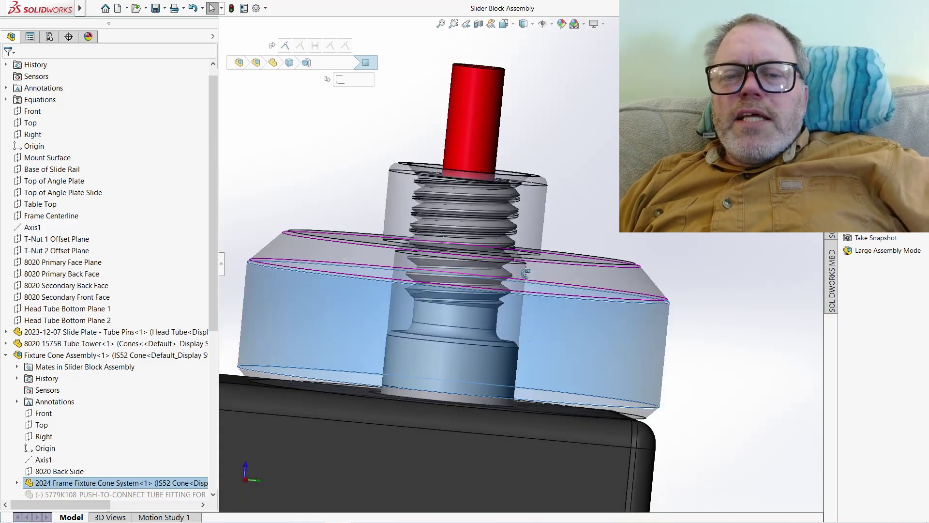
{"action": "middle_click_drag", "start_coordinate": [538, 278], "coordinate": [531, 271]}
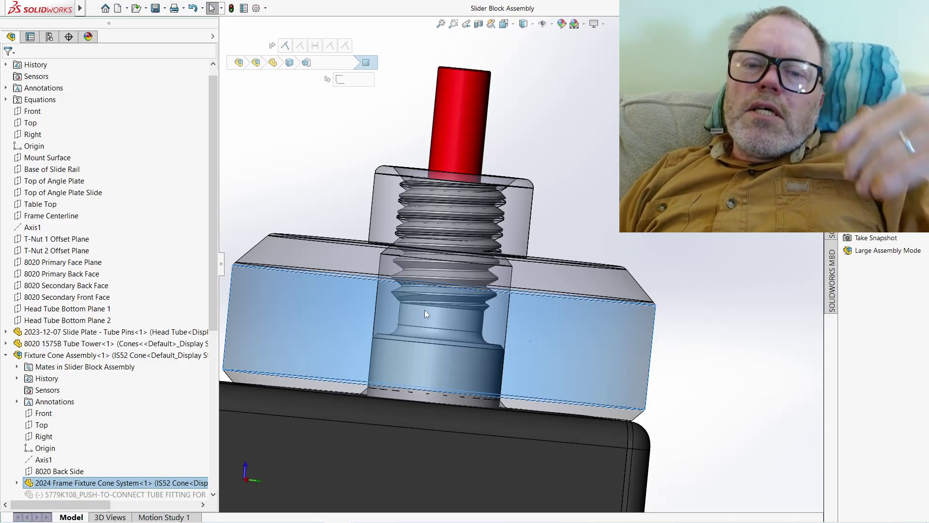
{"action": "scroll", "coordinate": [462, 304], "scroll_direction": "up", "scroll_amount": 2}
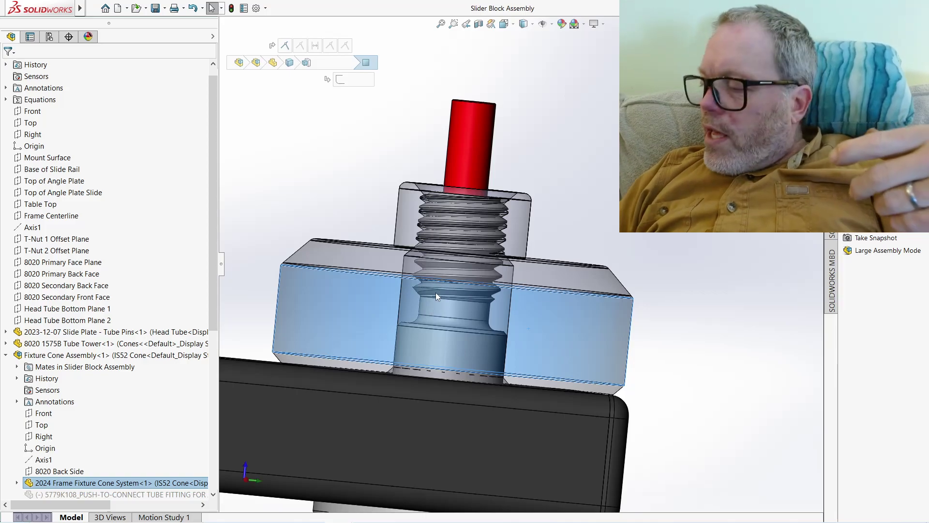
Step: Examine the push-to-connect fitting, tubing and knurled bolt head on the back of the tube tower
{"action": "middle_click_drag", "start_coordinate": [501, 304], "coordinate": [368, 358]}
{"action": "scroll", "coordinate": [398, 405], "scroll_direction": "down", "scroll_amount": 2}
{"action": "scroll", "coordinate": [388, 407], "scroll_direction": "up", "scroll_amount": 2}
{"action": "middle_click_drag", "start_coordinate": [399, 386], "coordinate": [332, 386]}
{"action": "scroll", "coordinate": [330, 388], "scroll_direction": "down", "scroll_amount": 1}
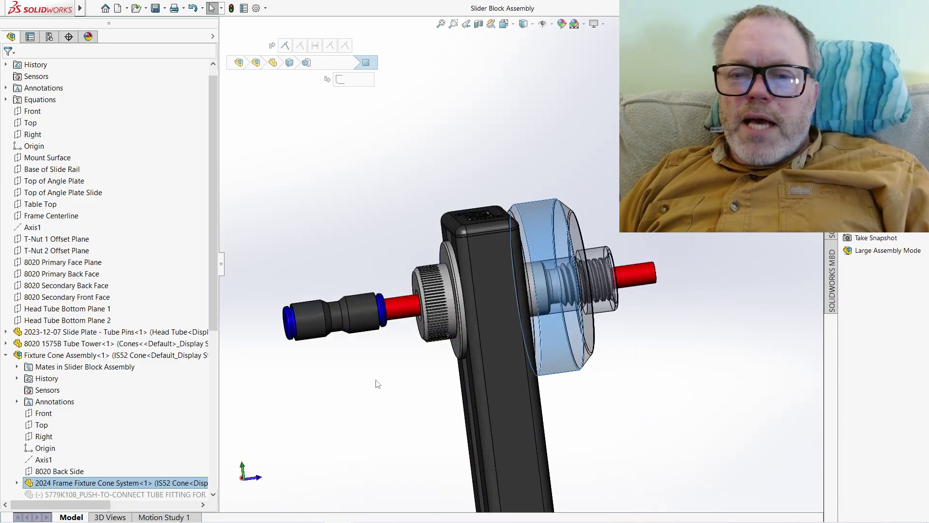
{"action": "scroll", "coordinate": [362, 379], "scroll_direction": "up", "scroll_amount": 4}
{"action": "middle_click_drag", "start_coordinate": [378, 371], "coordinate": [376, 309]}
{"action": "scroll", "coordinate": [501, 445], "scroll_direction": "down", "scroll_amount": 10}
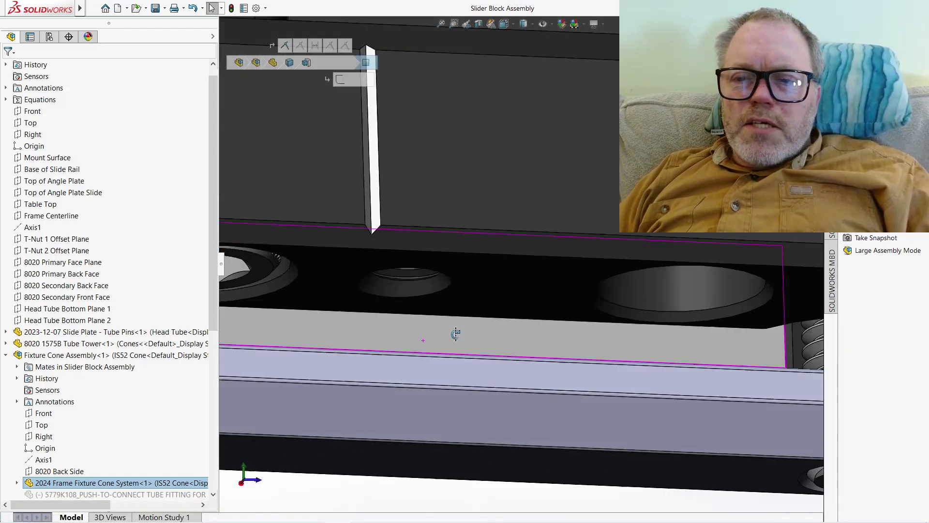
Step: Examine the side face and underside of the slide plate, including its screws, pin holes and T-nut
{"action": "middle_click_drag", "start_coordinate": [455, 333], "coordinate": [460, 202]}
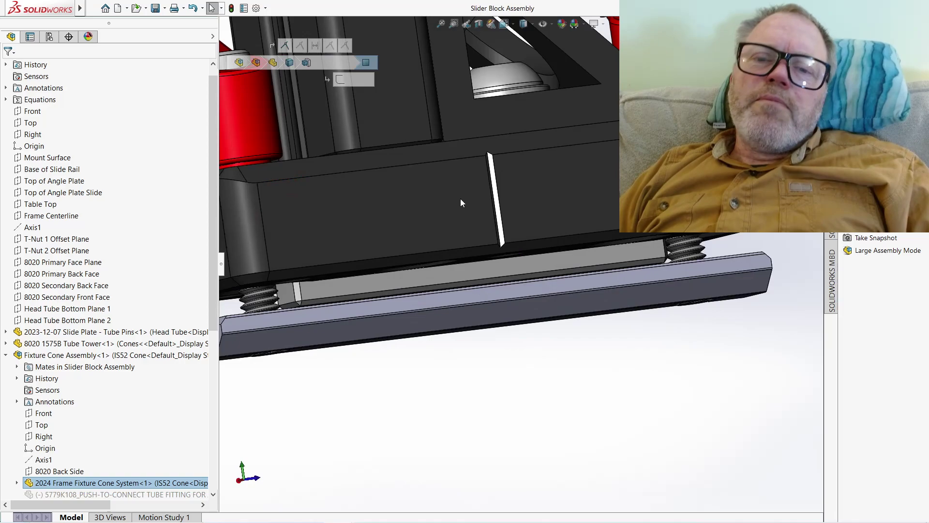
{"action": "left_click", "coordinate": [395, 213]}
{"action": "scroll", "coordinate": [402, 233], "scroll_direction": "up", "scroll_amount": 5}
{"action": "middle_click_drag", "start_coordinate": [403, 233], "coordinate": [432, 202]}
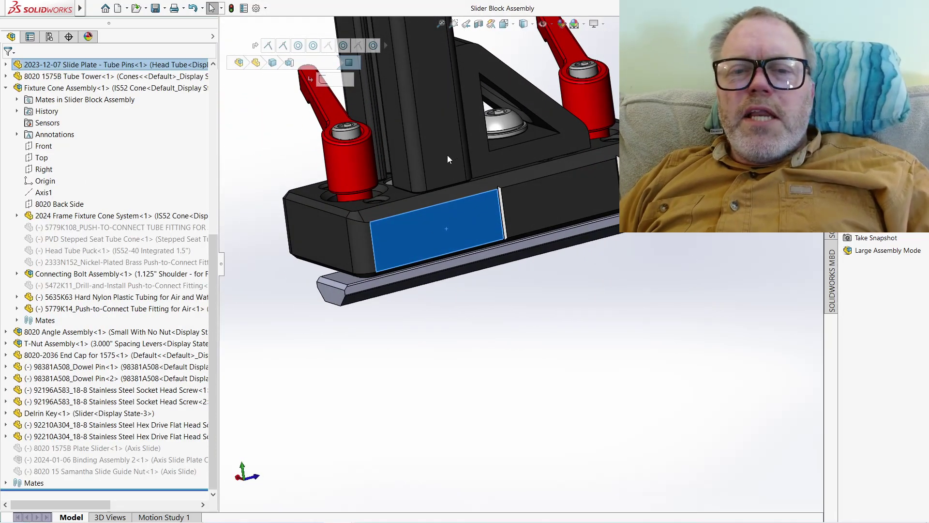
{"action": "middle_click_drag", "start_coordinate": [439, 135], "coordinate": [478, 146]}
{"action": "scroll", "coordinate": [558, 201], "scroll_direction": "down", "scroll_amount": 3}
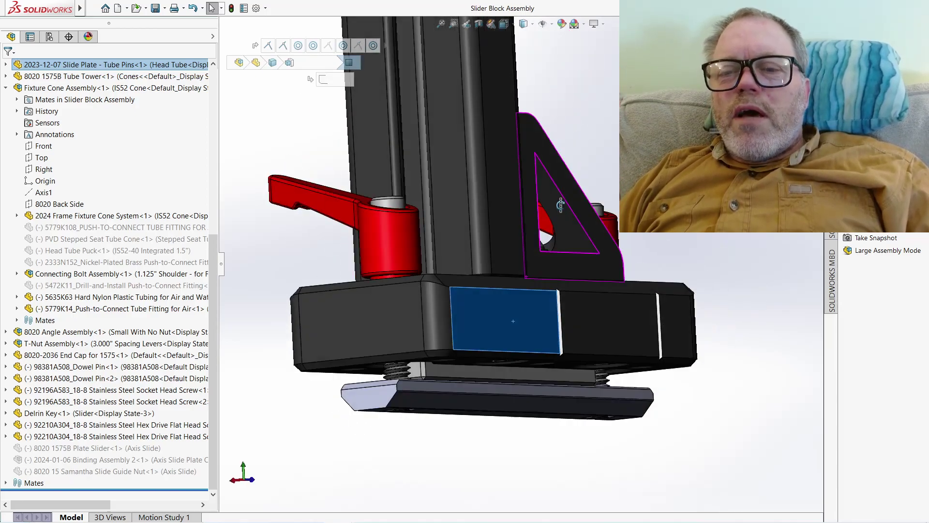
{"action": "middle_click_drag", "start_coordinate": [559, 201], "coordinate": [514, 80]}
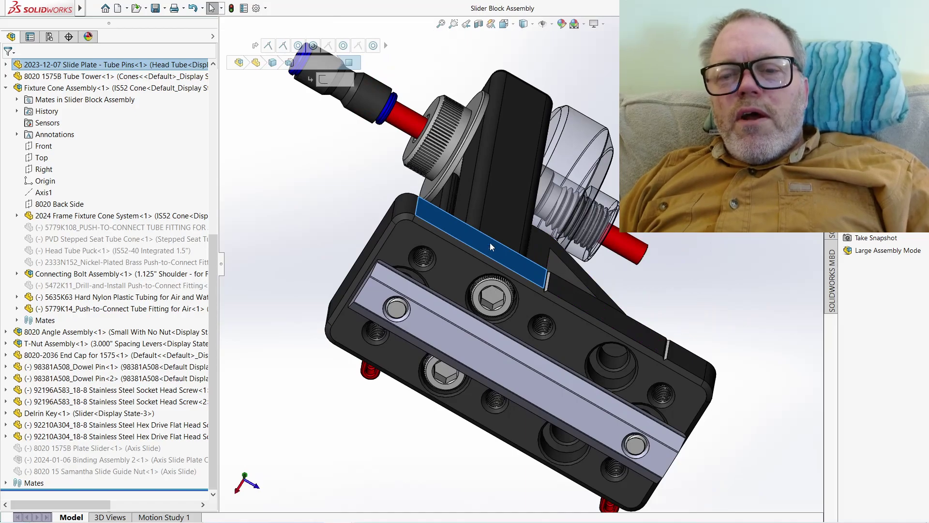
{"action": "middle_click_drag", "start_coordinate": [499, 203], "coordinate": [511, 253]}
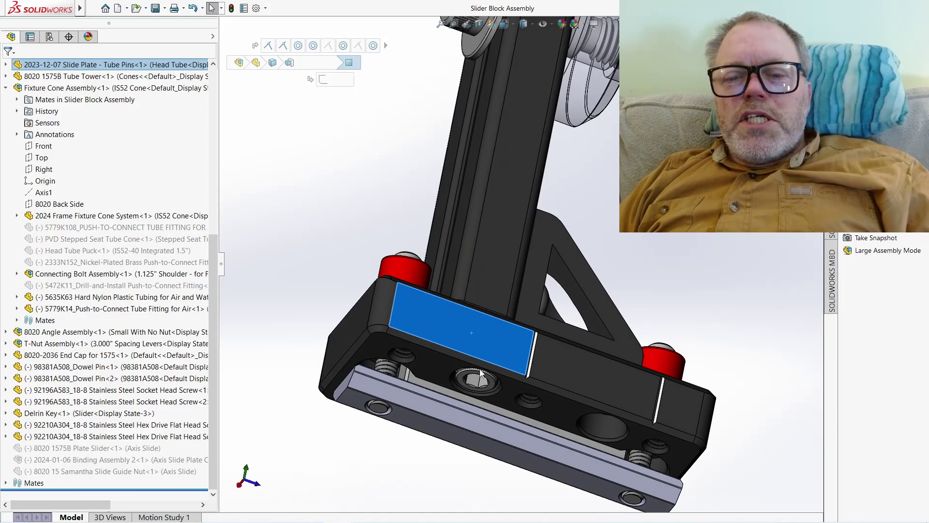
{"action": "middle_click_drag", "start_coordinate": [521, 280], "coordinate": [465, 397]}
{"action": "scroll", "coordinate": [464, 397], "scroll_direction": "down", "scroll_amount": 3}
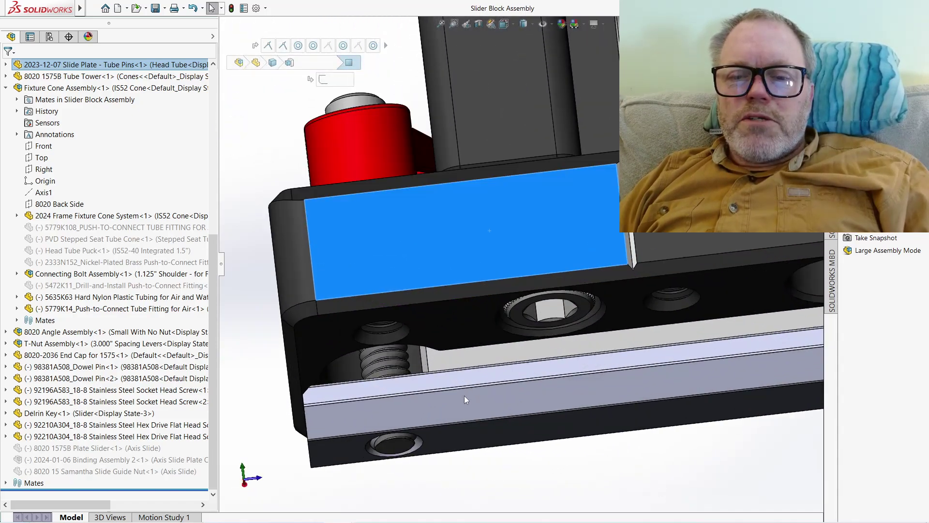
Step: Select the Delrin Key and examine how it sits between the slide plate and the T-nut
{"action": "left_click", "coordinate": [467, 362]}
{"action": "middle_click_drag", "start_coordinate": [467, 362], "coordinate": [429, 235]}
{"action": "middle_click_drag", "start_coordinate": [534, 298], "coordinate": [495, 153]}
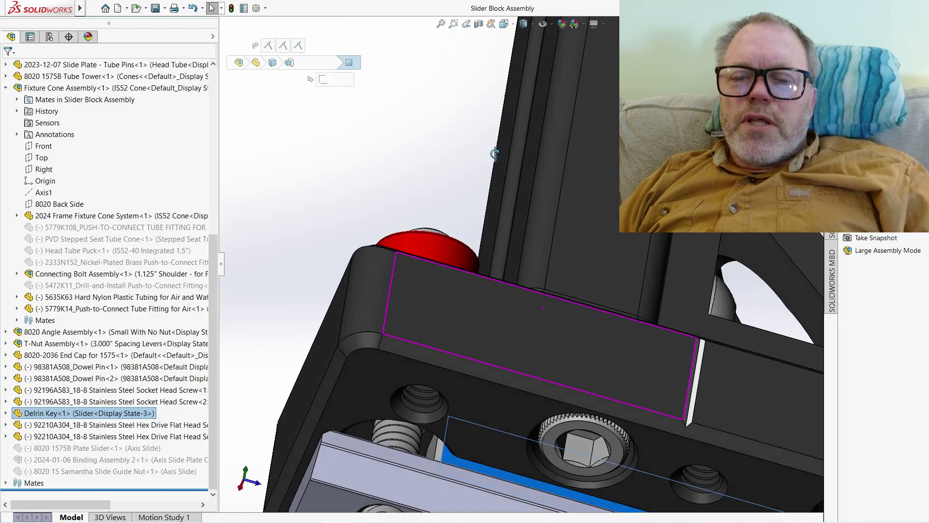
{"action": "scroll", "coordinate": [519, 286], "scroll_direction": "up", "scroll_amount": 2}
{"action": "middle_click_drag", "start_coordinate": [520, 441], "coordinate": [520, 483]}
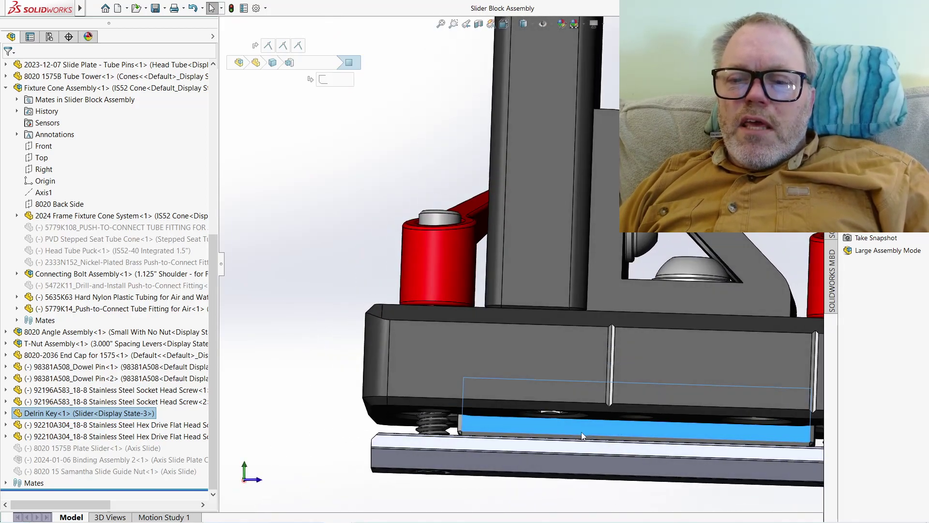
{"action": "scroll", "coordinate": [593, 435], "scroll_direction": "up", "scroll_amount": 3}
{"action": "middle_click_drag", "start_coordinate": [593, 436], "coordinate": [536, 402]}
{"action": "scroll", "coordinate": [585, 358], "scroll_direction": "down", "scroll_amount": 5}
{"action": "left_click", "coordinate": [517, 416]}
{"action": "middle_click_drag", "start_coordinate": [484, 360], "coordinate": [514, 387]}
Step: Examine the custom 8020 T-nut below the slide plate from the side, underneath and its end
{"action": "left_click", "coordinate": [361, 385]}
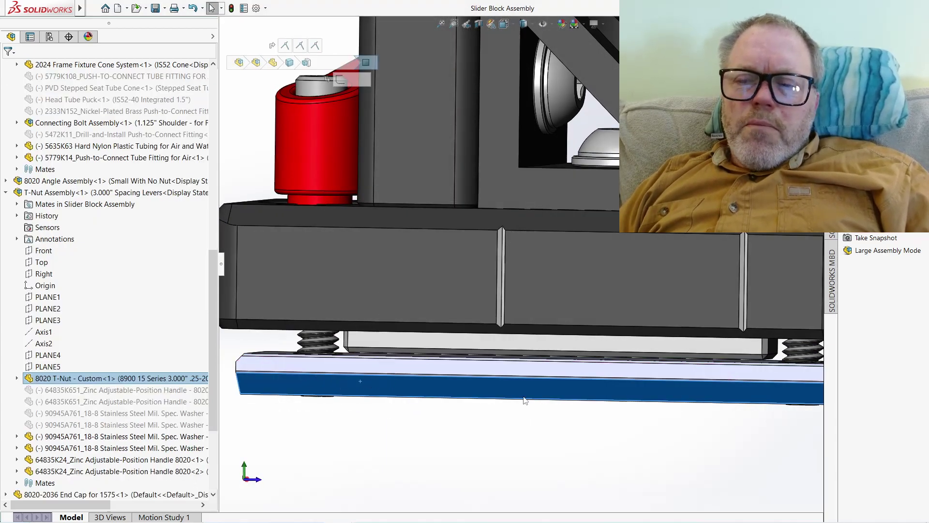
{"action": "left_click", "coordinate": [499, 430]}
{"action": "middle_click_drag", "start_coordinate": [462, 385], "coordinate": [477, 359]}
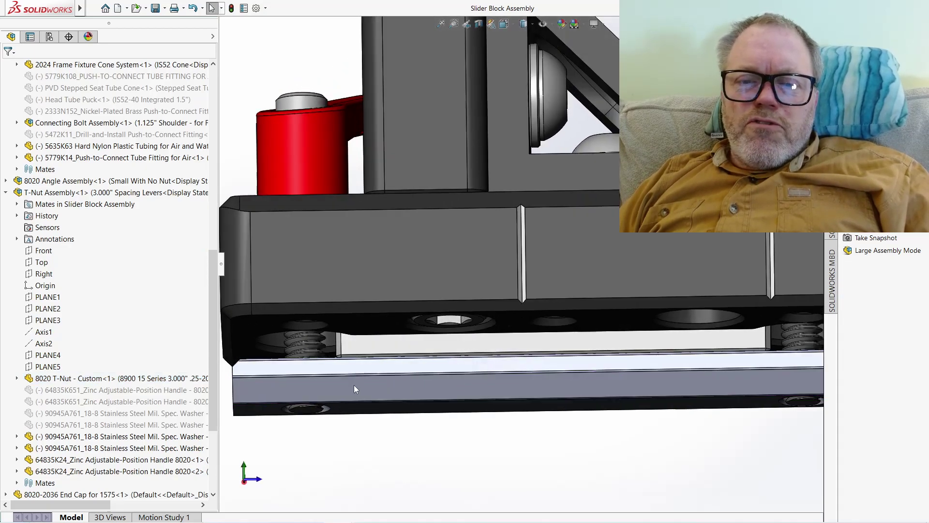
{"action": "middle_click_drag", "start_coordinate": [345, 387], "coordinate": [365, 391]}
{"action": "scroll", "coordinate": [365, 391], "scroll_direction": "up", "scroll_amount": 3}
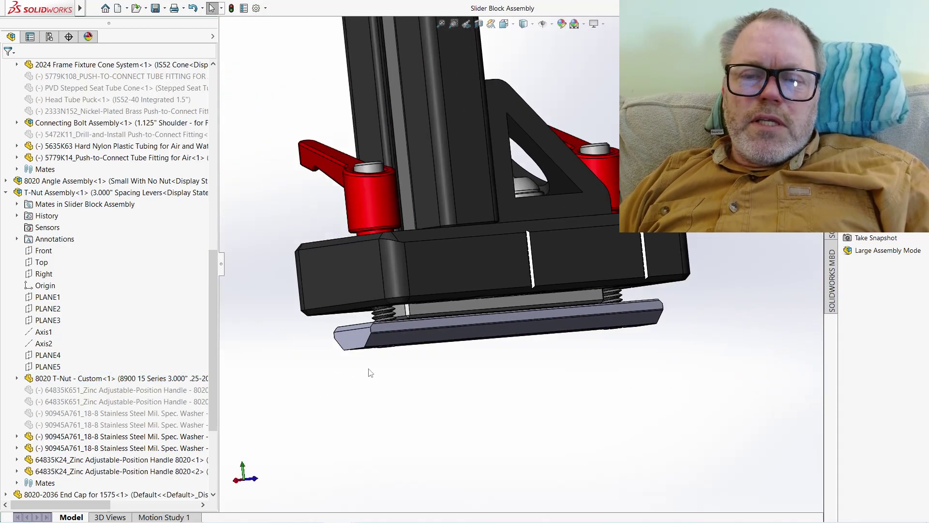
{"action": "scroll", "coordinate": [360, 346], "scroll_direction": "down", "scroll_amount": 3}
{"action": "scroll", "coordinate": [552, 359], "scroll_direction": "up", "scroll_amount": 3}
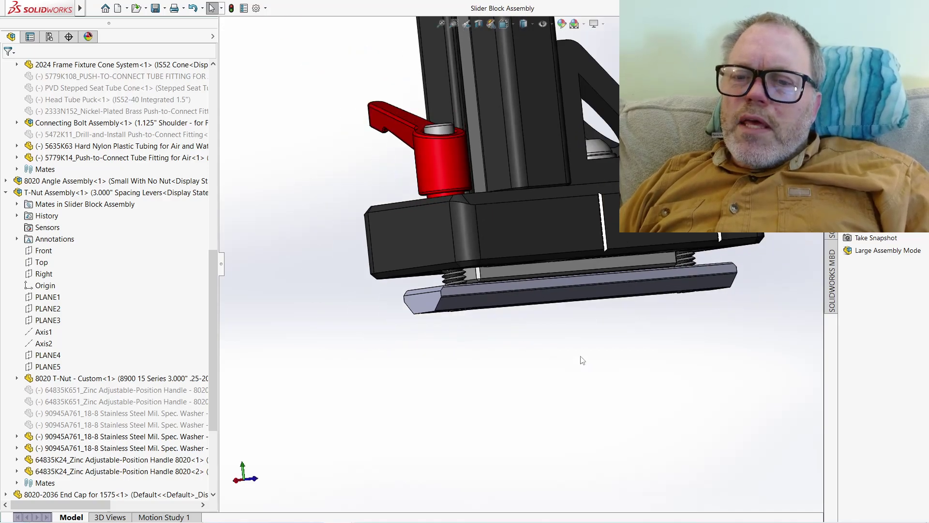
{"action": "middle_click_drag", "start_coordinate": [576, 358], "coordinate": [535, 365]}
{"action": "scroll", "coordinate": [604, 278], "scroll_direction": "down", "scroll_amount": 3}
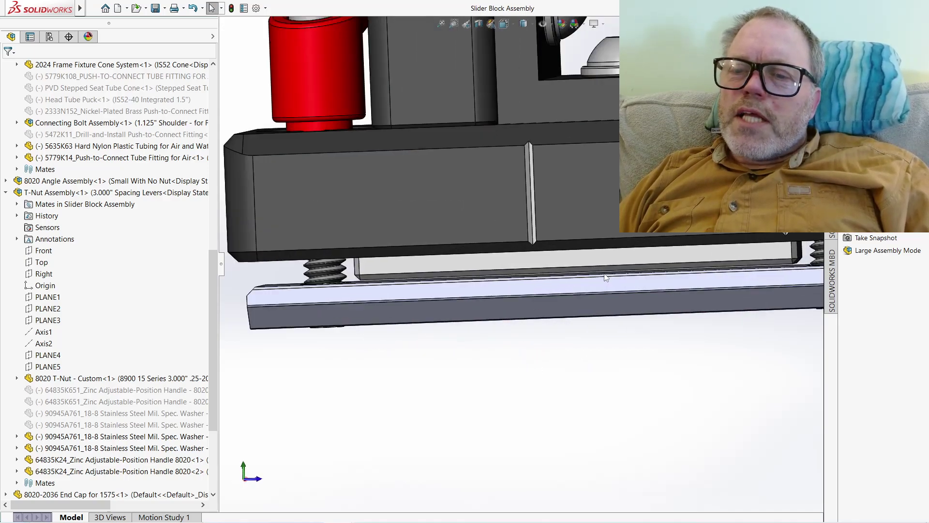
Step: Compare the T-nut's upper sloped face with the Delrin Key's side face above it
{"action": "left_click", "coordinate": [494, 289]}
{"action": "middle_click_drag", "start_coordinate": [491, 326], "coordinate": [578, 290]}
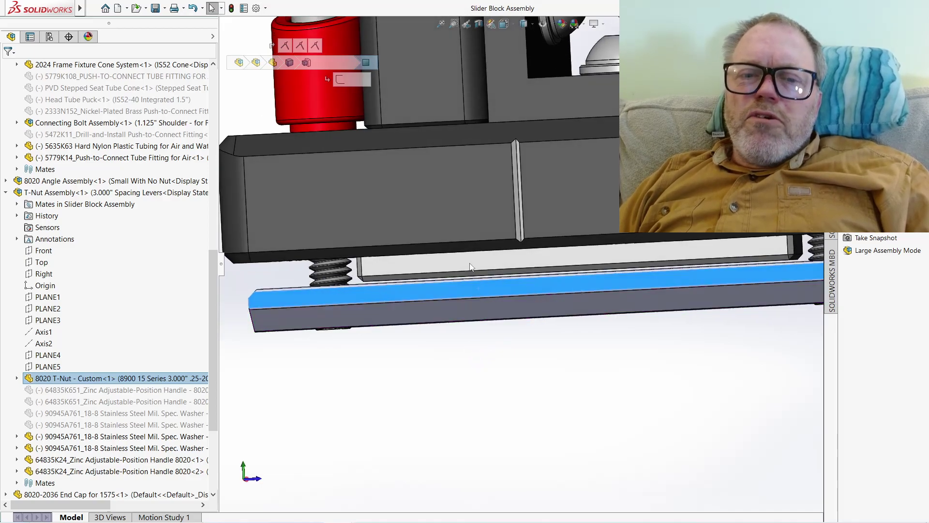
{"action": "left_click", "coordinate": [428, 261]}
{"action": "middle_click_drag", "start_coordinate": [401, 194], "coordinate": [426, 219]}
{"action": "scroll", "coordinate": [373, 113], "scroll_direction": "up", "scroll_amount": 4}
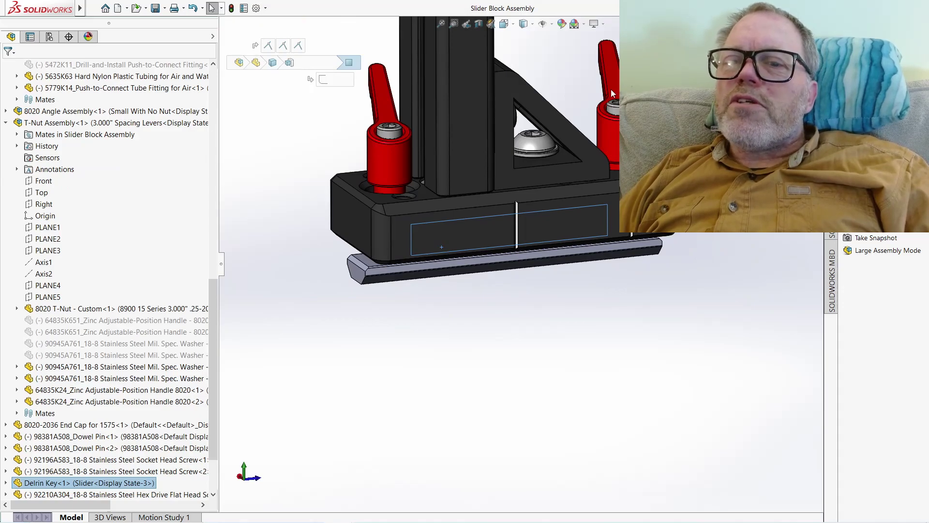
Step: Activate the Head Tube Bottom EC34 configuration of the slider block and examine its cone and angle bracket
{"action": "key", "text": "f"}
{"action": "middle_click_drag", "start_coordinate": [506, 171], "coordinate": [490, 150]}
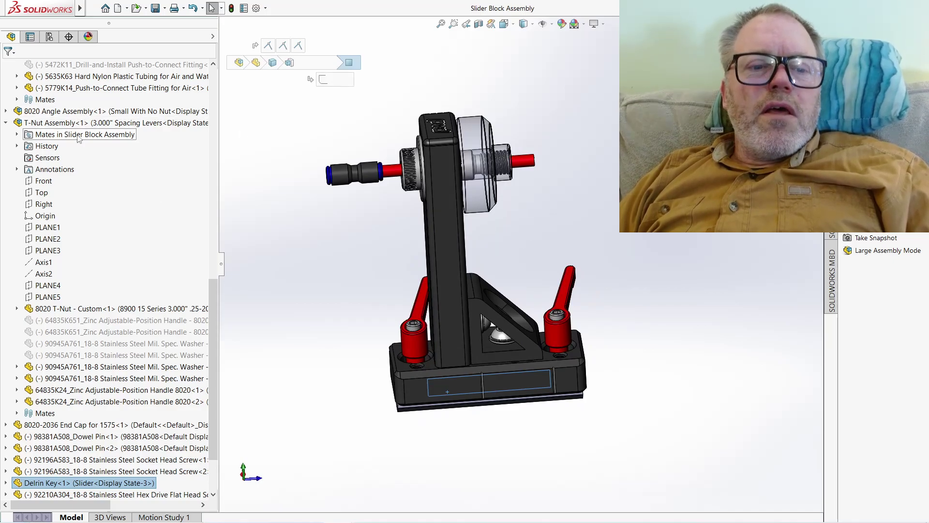
{"action": "scroll", "coordinate": [341, 253], "scroll_direction": "up", "scroll_amount": 3}
{"action": "scroll", "coordinate": [93, 136], "scroll_direction": "up", "scroll_amount": 5}
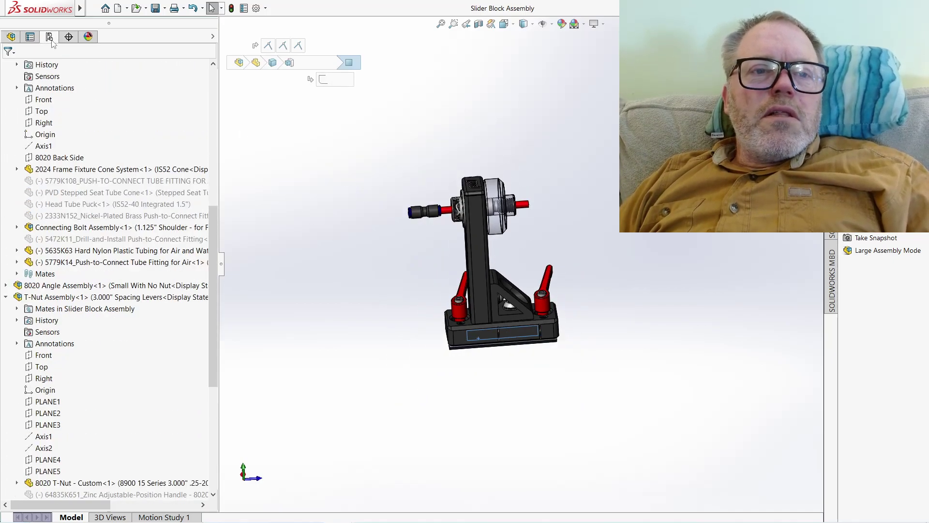
{"action": "left_click", "coordinate": [49, 36]}
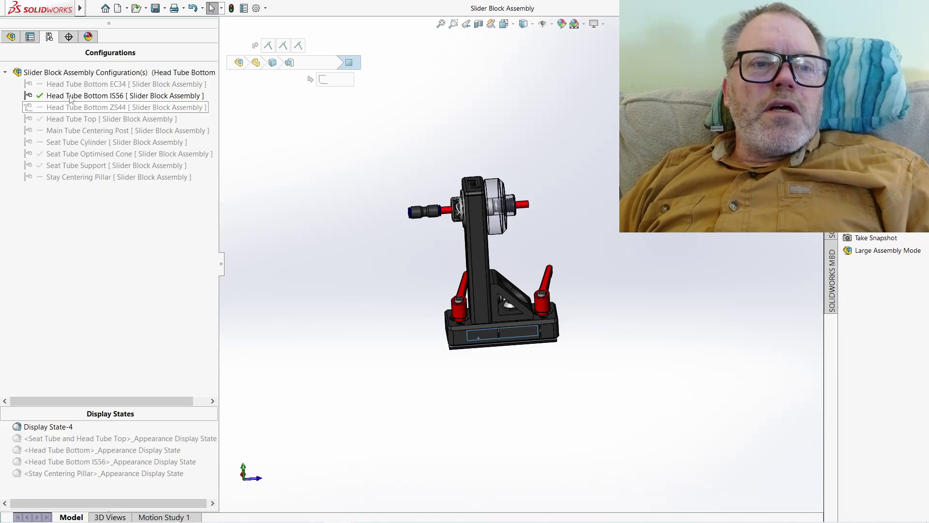
{"action": "double_click", "coordinate": [69, 86]}
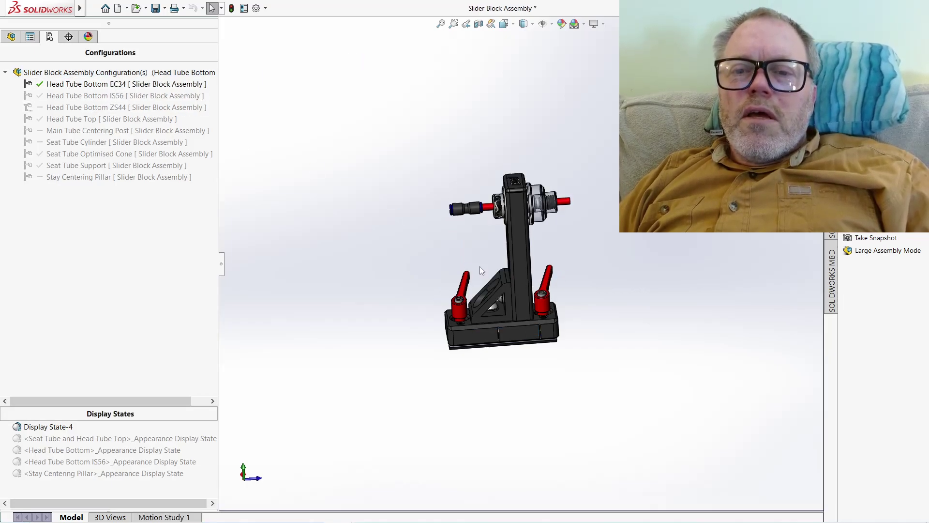
{"action": "scroll", "coordinate": [530, 233], "scroll_direction": "down", "scroll_amount": 3}
{"action": "middle_click_drag", "start_coordinate": [530, 233], "coordinate": [456, 316]}
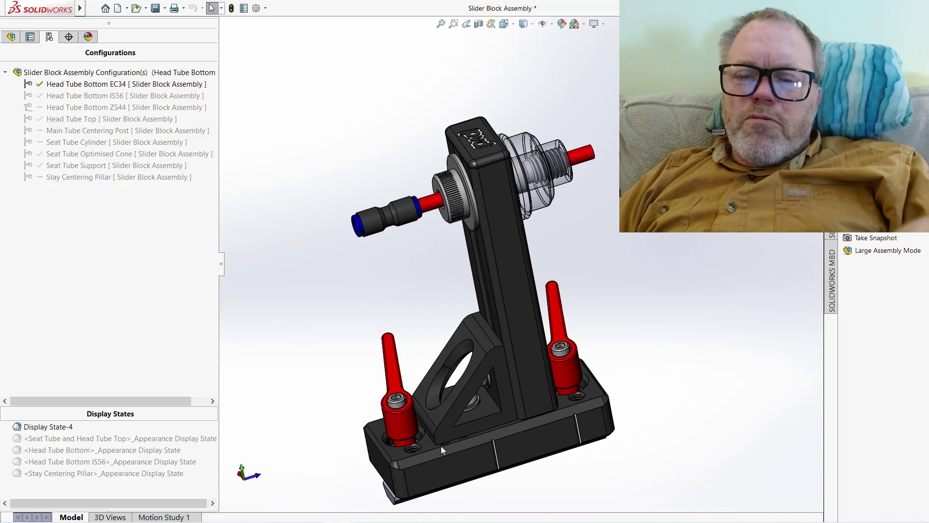
Step: Activate the Head Tube Bottom IS56 and then the ZS44 configuration and compare the shapes of their cones
{"action": "double_click", "coordinate": [101, 99]}
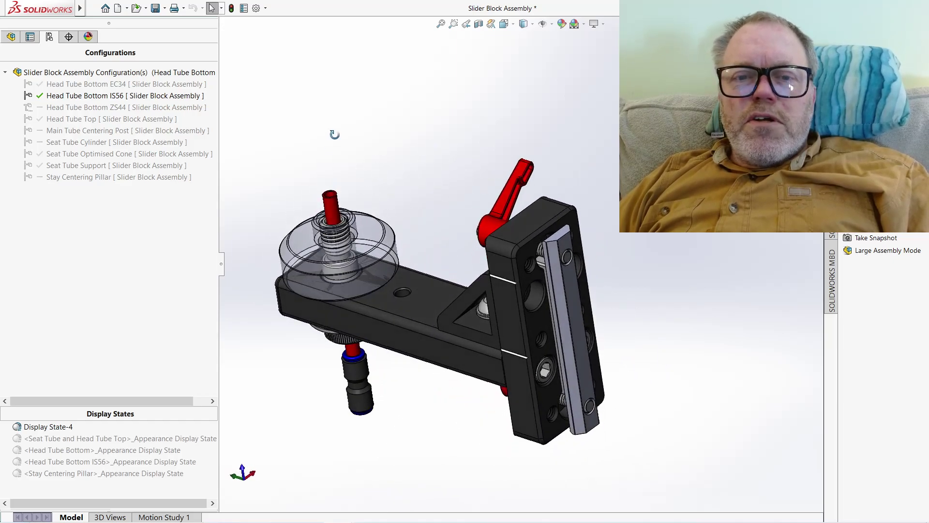
{"action": "scroll", "coordinate": [280, 263], "scroll_direction": "down", "scroll_amount": 3}
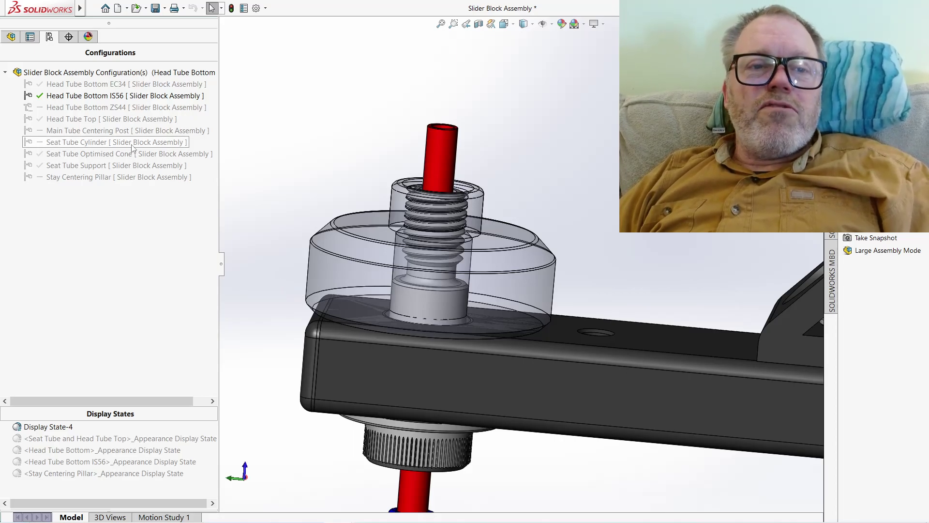
{"action": "double_click", "coordinate": [79, 111]}
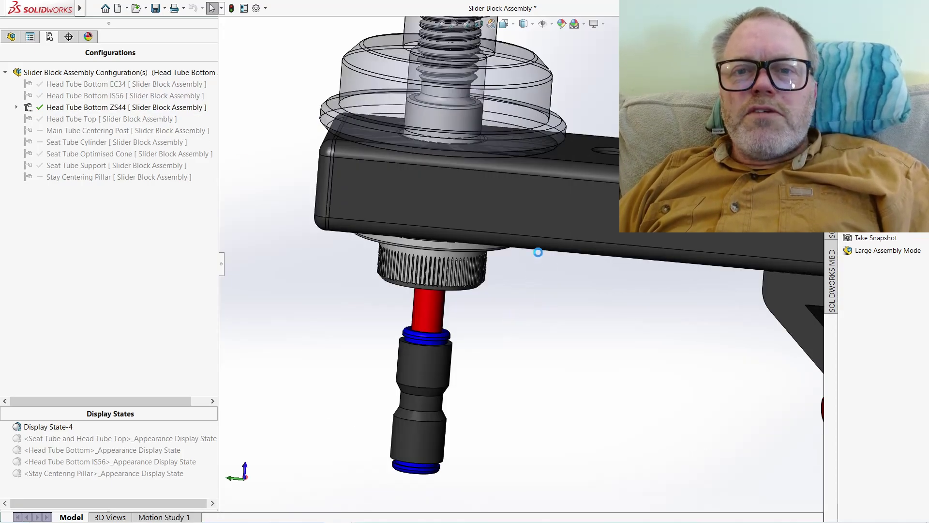
{"action": "scroll", "coordinate": [552, 189], "scroll_direction": "up", "scroll_amount": 3}
{"action": "middle_click_drag", "start_coordinate": [547, 138], "coordinate": [544, 172]}
{"action": "scroll", "coordinate": [544, 182], "scroll_direction": "down", "scroll_amount": 3}
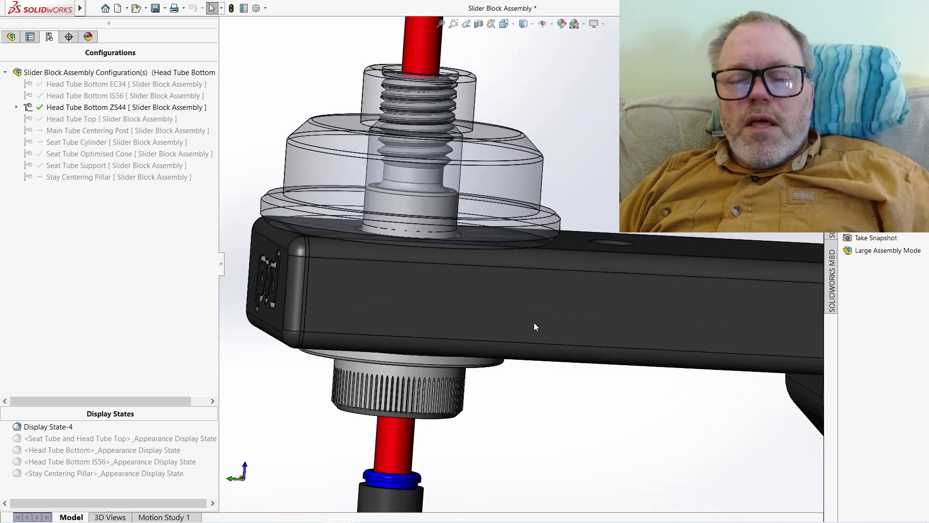
{"action": "scroll", "coordinate": [534, 324], "scroll_direction": "up", "scroll_amount": 3}
{"action": "scroll", "coordinate": [537, 329], "scroll_direction": "down", "scroll_amount": 2}
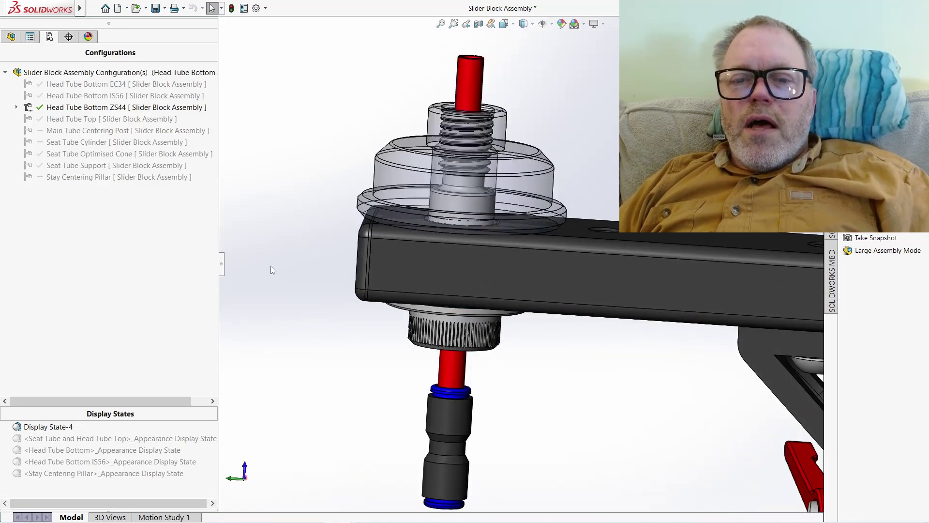
Step: Activate the Head Tube Top configuration and inspect the tapered outer face of its cone
{"action": "double_click", "coordinate": [102, 119]}
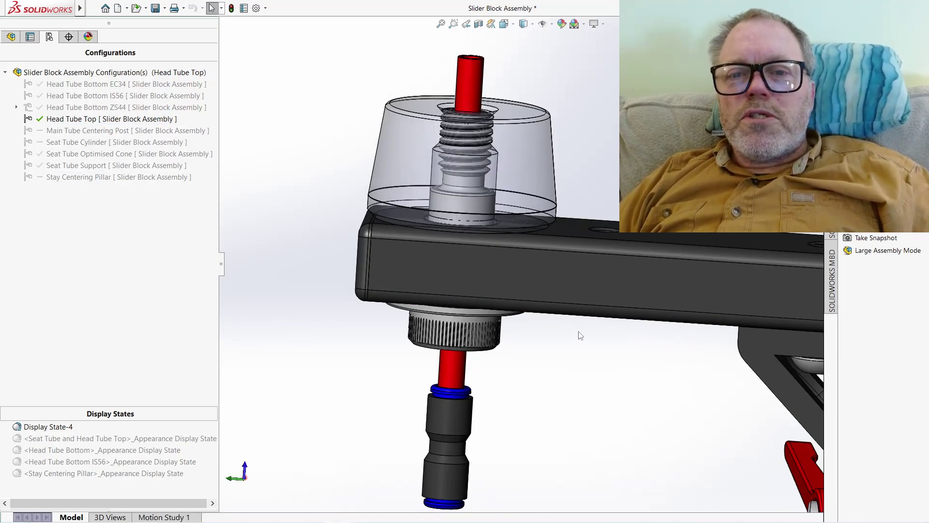
{"action": "middle_click_drag", "start_coordinate": [579, 334], "coordinate": [638, 275]}
{"action": "scroll", "coordinate": [588, 254], "scroll_direction": "up", "scroll_amount": 4}
{"action": "scroll", "coordinate": [577, 248], "scroll_direction": "down", "scroll_amount": 3}
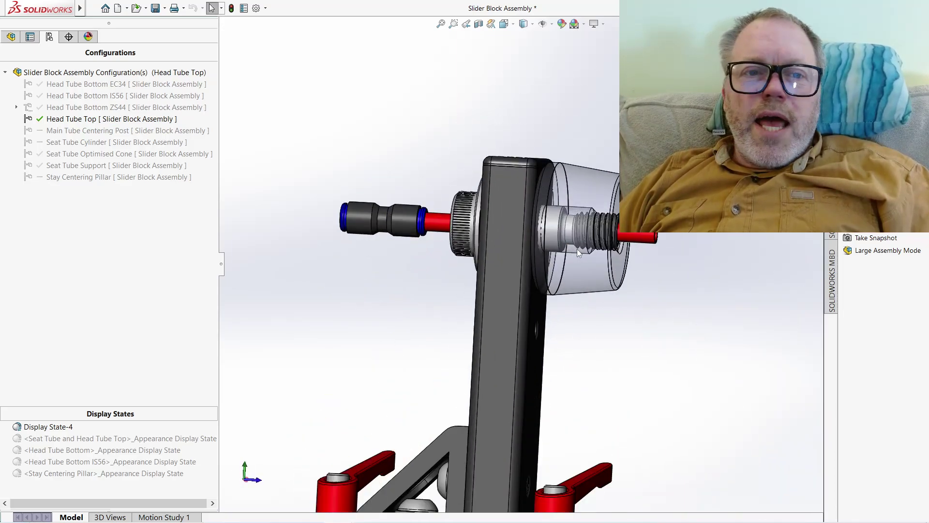
{"action": "left_click", "coordinate": [575, 174]}
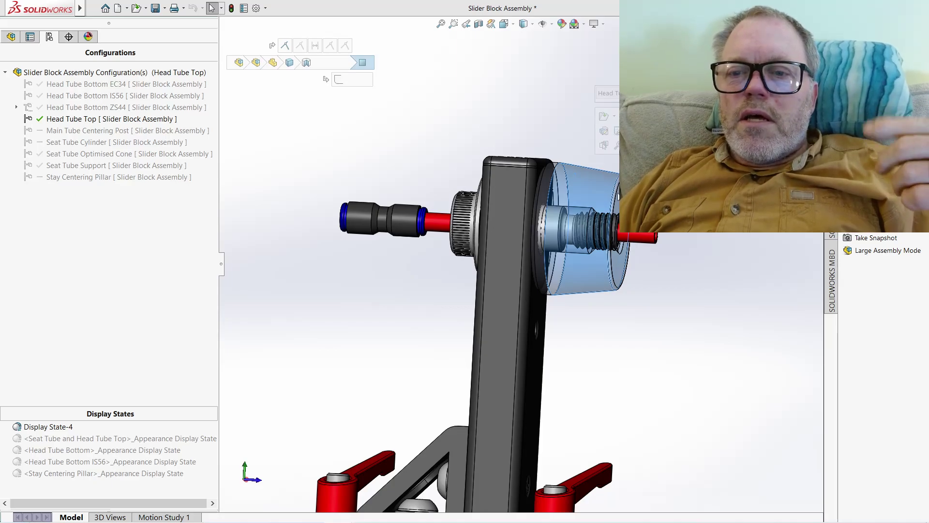
{"action": "left_click", "coordinate": [559, 155]}
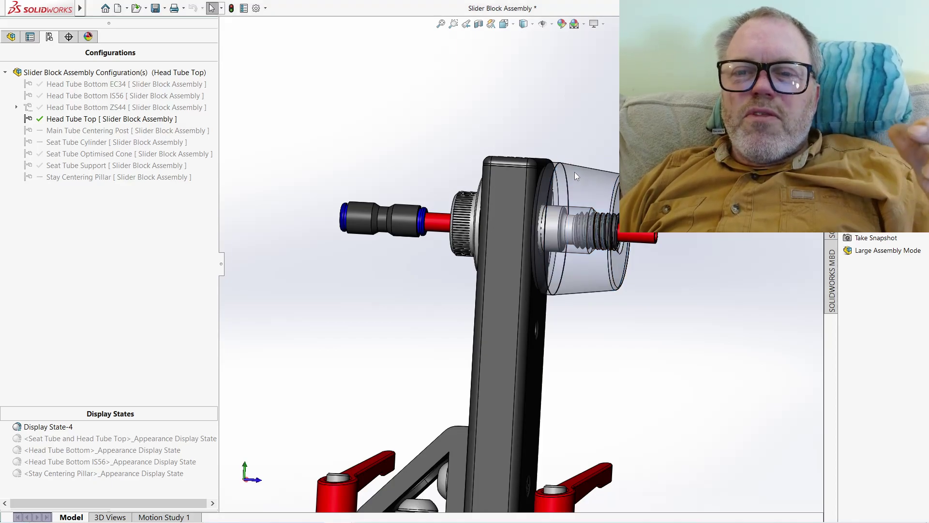
Step: Activate the Seat Tube Optimised Cone configuration and examine the cone's taper and internal threaded bolt from the side
{"action": "double_click", "coordinate": [107, 153]}
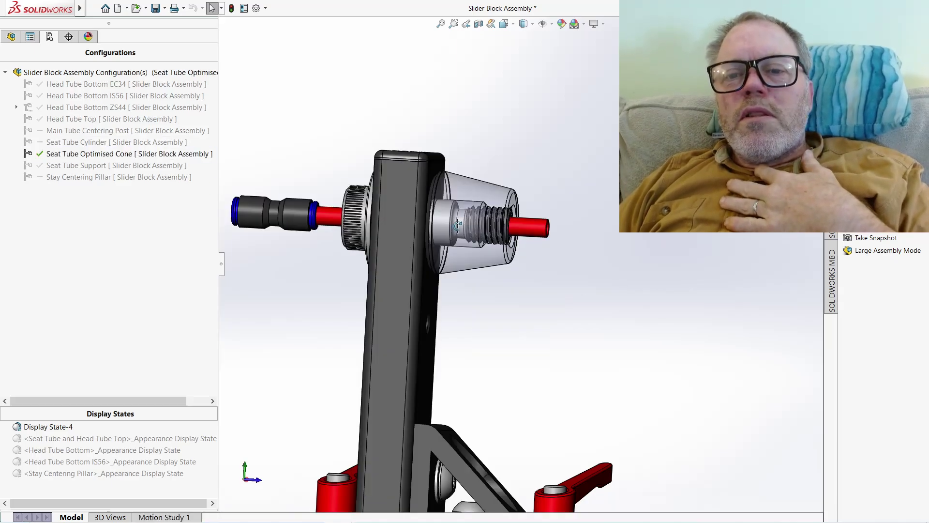
{"action": "middle_click_drag", "start_coordinate": [476, 236], "coordinate": [511, 204]}
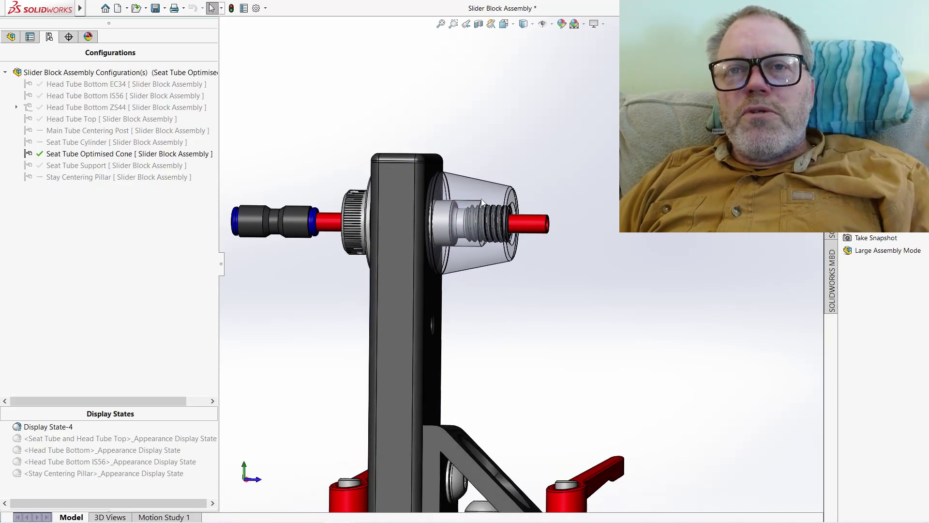
{"action": "middle_click_drag", "start_coordinate": [454, 179], "coordinate": [468, 181]}
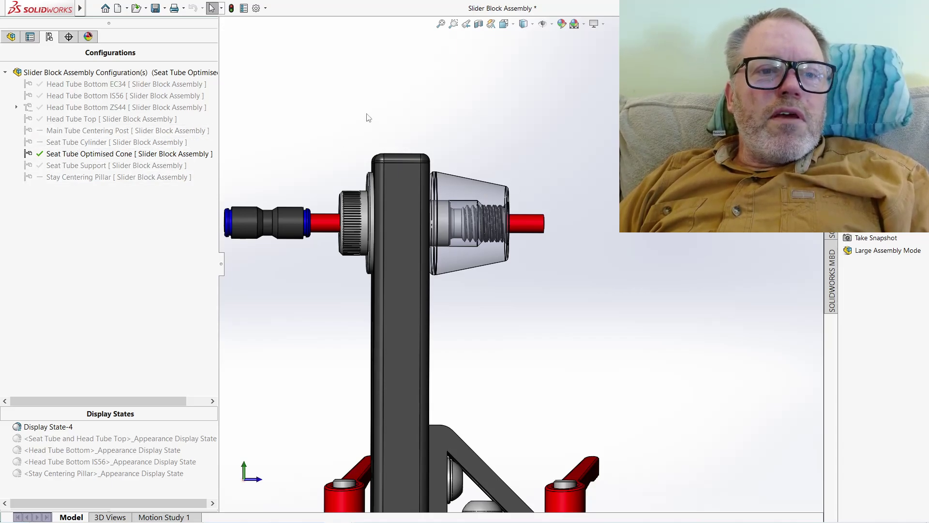
{"action": "mouse_move", "coordinate": [455, 253]}
{"action": "middle_mouse_down"}
{"action": "mouse_move", "coordinate": [421, 224]}
{"action": "mouse_move", "coordinate": [457, 252]}
{"action": "mouse_move", "coordinate": [453, 265]}
{"action": "middle_mouse_up"}
{"action": "scroll", "coordinate": [502, 219], "scroll_direction": "down", "scroll_amount": 5}
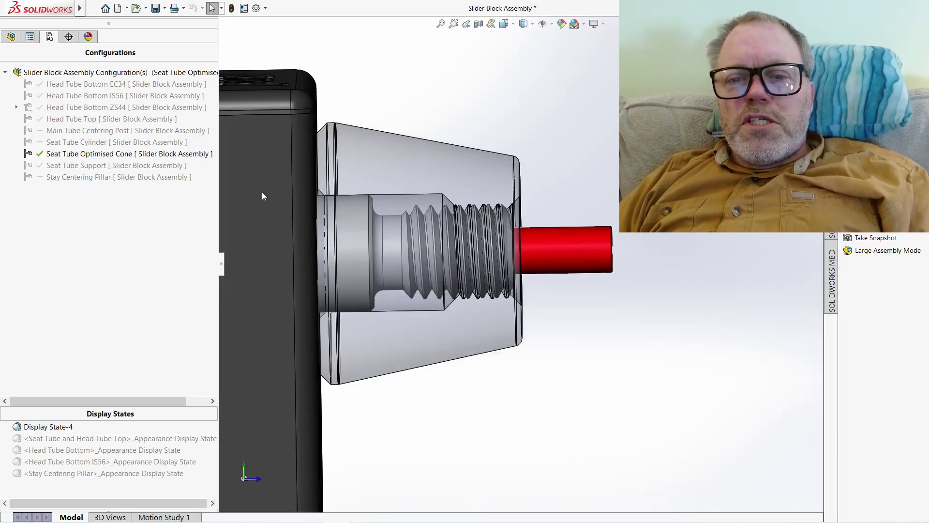
{"action": "scroll", "coordinate": [333, 255], "scroll_direction": "up", "scroll_amount": 5}
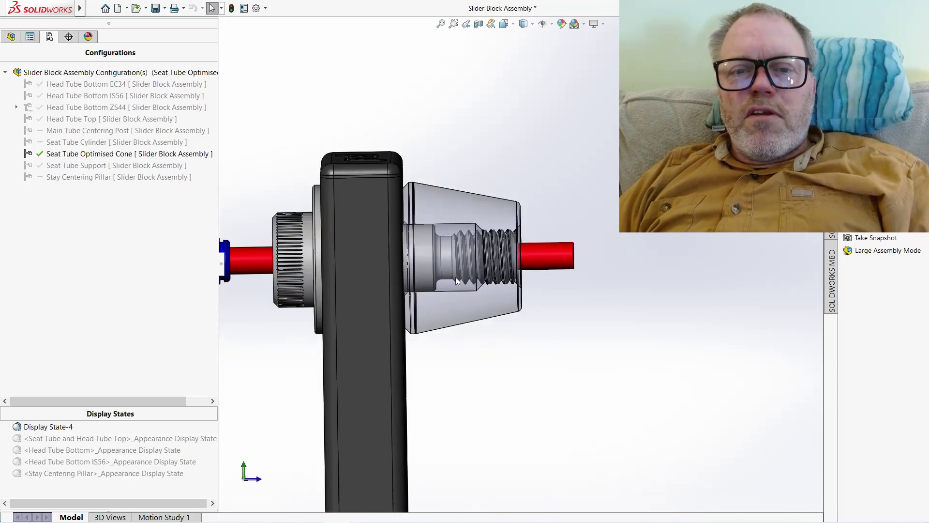
{"action": "middle_click_drag", "start_coordinate": [453, 277], "coordinate": [485, 406]}
{"action": "scroll", "coordinate": [485, 406], "scroll_direction": "up", "scroll_amount": 4}
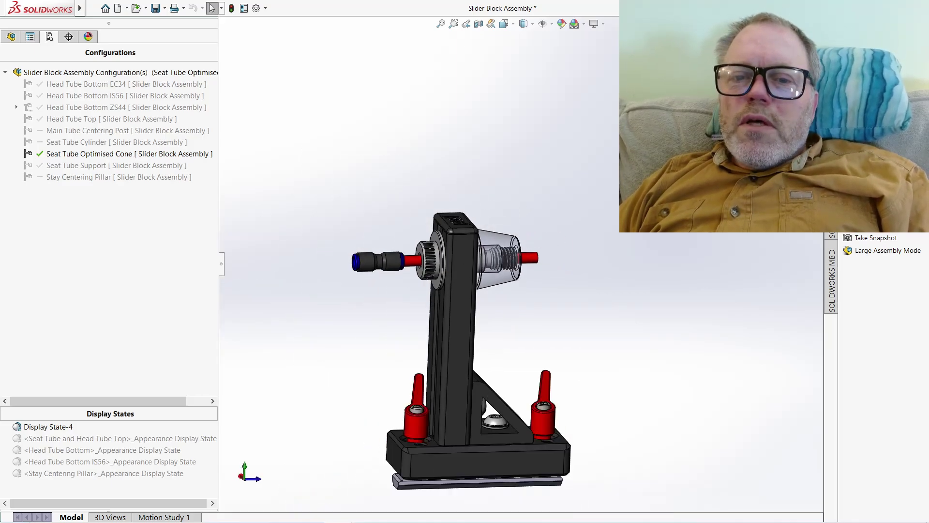
Step: Save the slider block assembly with all its modified subassemblies and return to the frame fixture assembly
{"action": "key", "text": "ctrl+s"}
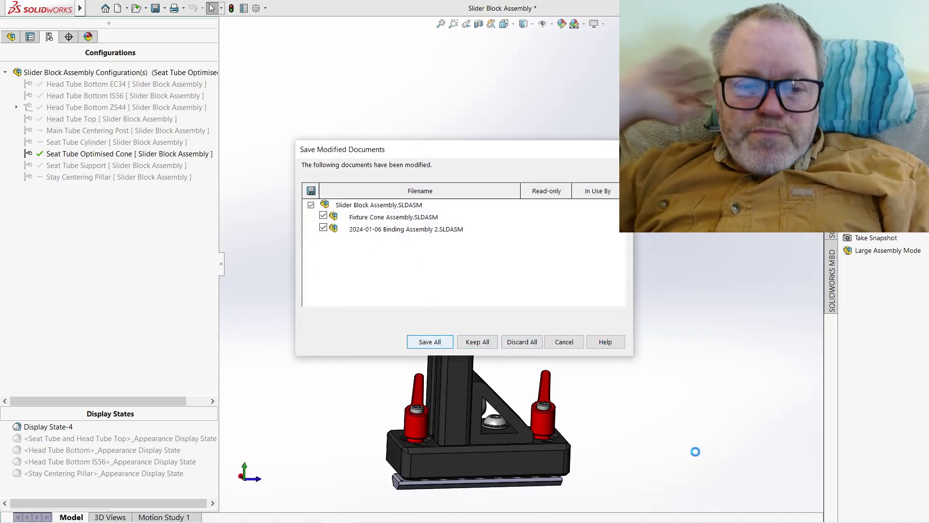
{"action": "key", "text": "Return"}
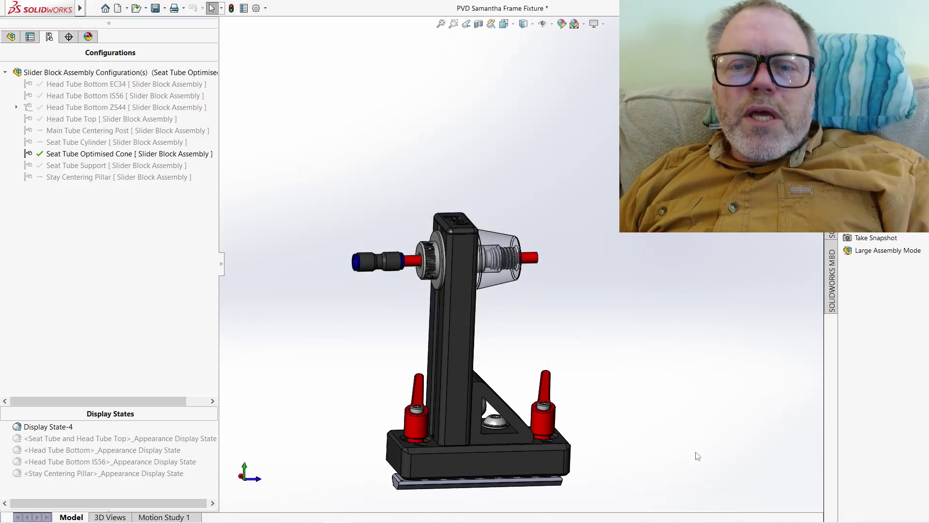
{"action": "mouse_move", "coordinate": [369, 511]}
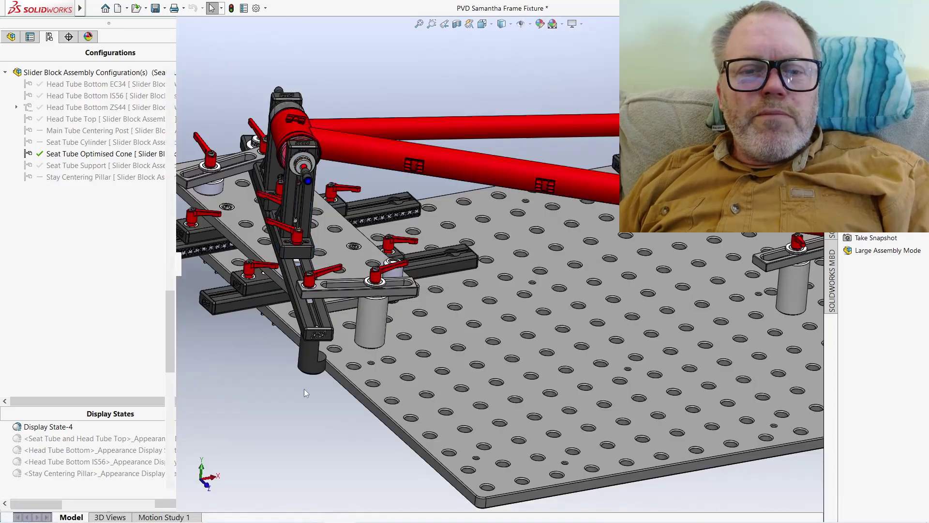
{"action": "left_click", "coordinate": [246, 234]}
{"action": "scroll", "coordinate": [73, 150], "scroll_direction": "up", "scroll_amount": 8}
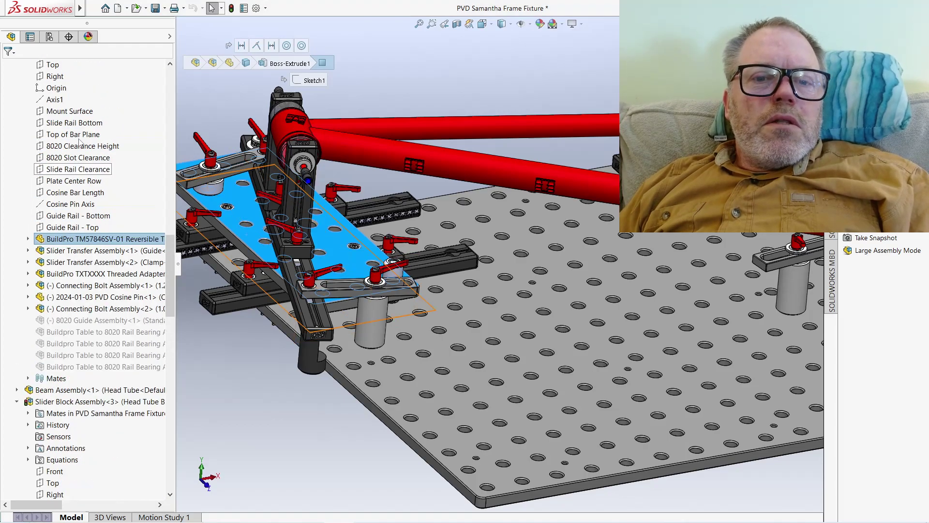
{"action": "scroll", "coordinate": [81, 143], "scroll_direction": "up", "scroll_amount": 3}
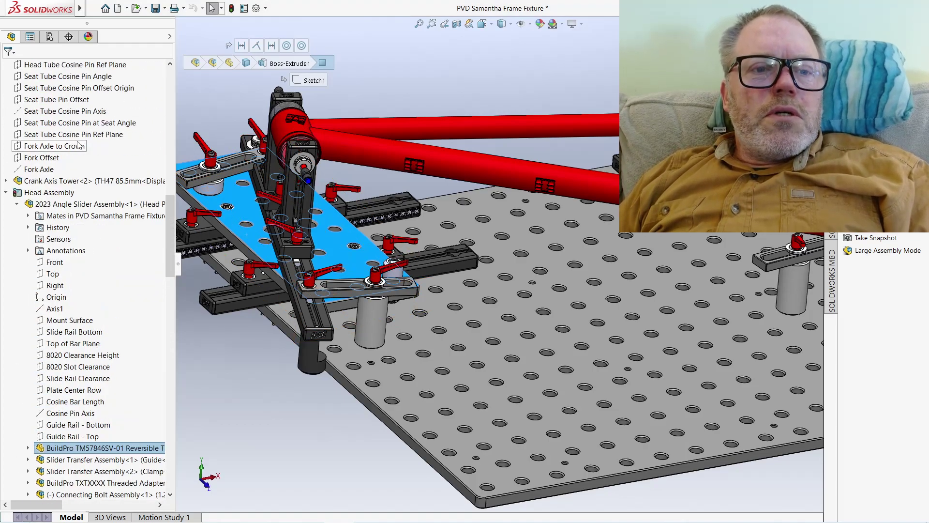
{"action": "left_click", "coordinate": [49, 205]}
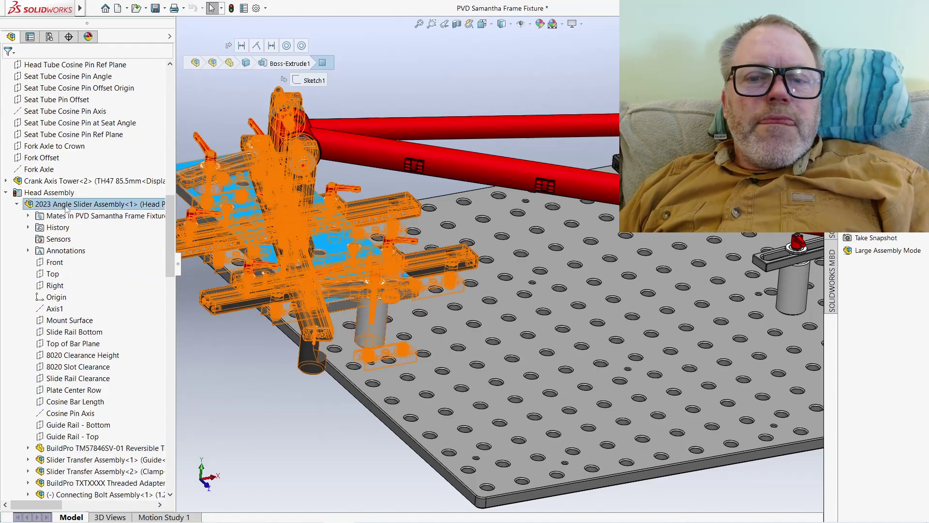
{"action": "left_click", "coordinate": [249, 339]}
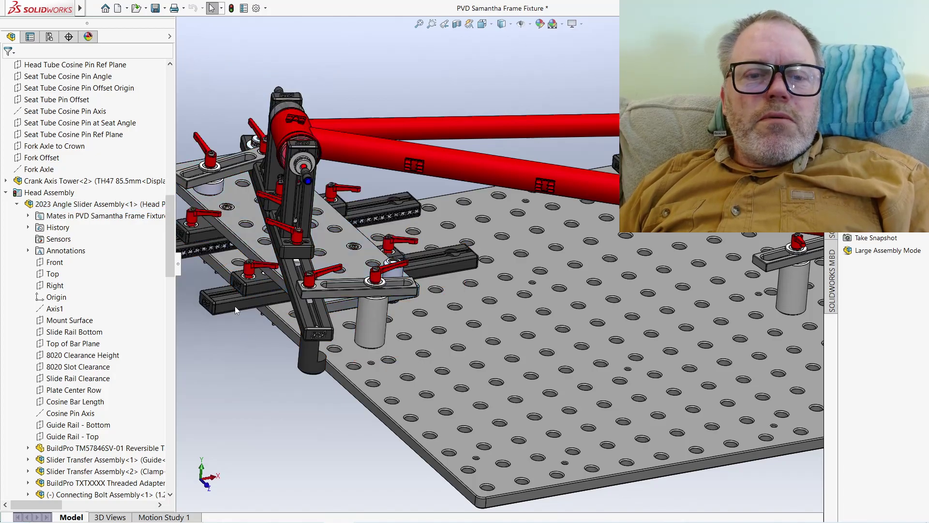
Step: Open the Rail Assembly containing the 8020 slide rails under the head assembly in its own window
{"action": "left_click", "coordinate": [234, 306]}
{"action": "scroll", "coordinate": [82, 173], "scroll_direction": "up", "scroll_amount": 5}
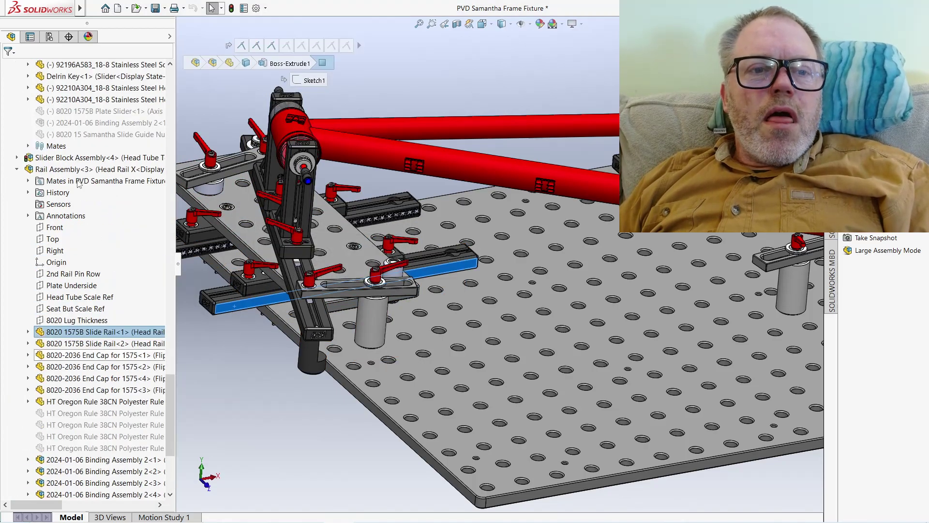
{"action": "left_click", "coordinate": [82, 171]}
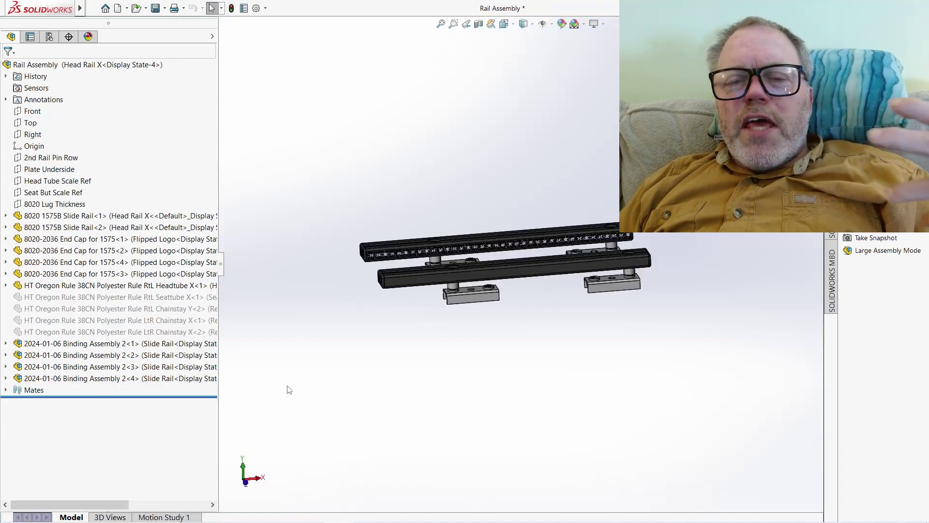
{"action": "middle_click_drag", "start_coordinate": [483, 305], "coordinate": [535, 283]}
{"action": "scroll", "coordinate": [536, 283], "scroll_direction": "down", "scroll_amount": 2}
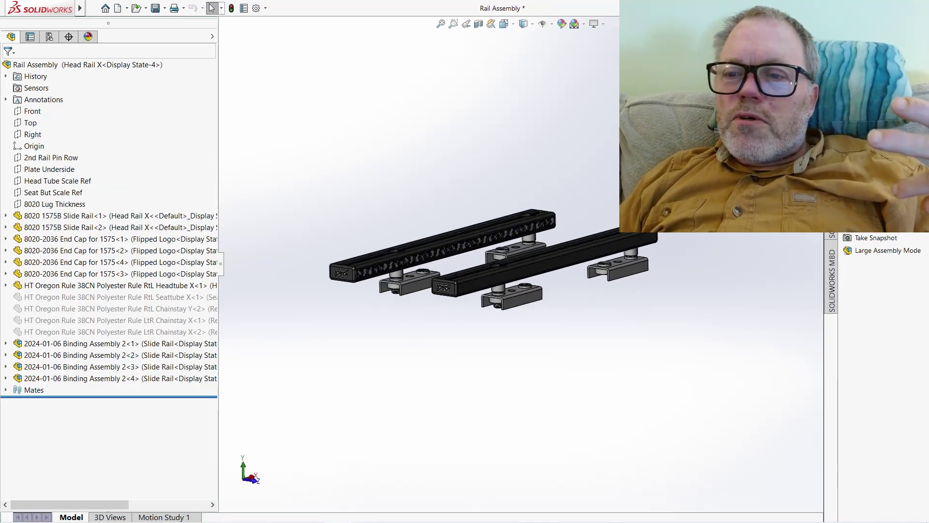
{"action": "right_click", "coordinate": [752, 145]}
{"action": "left_click", "coordinate": [550, 299]}
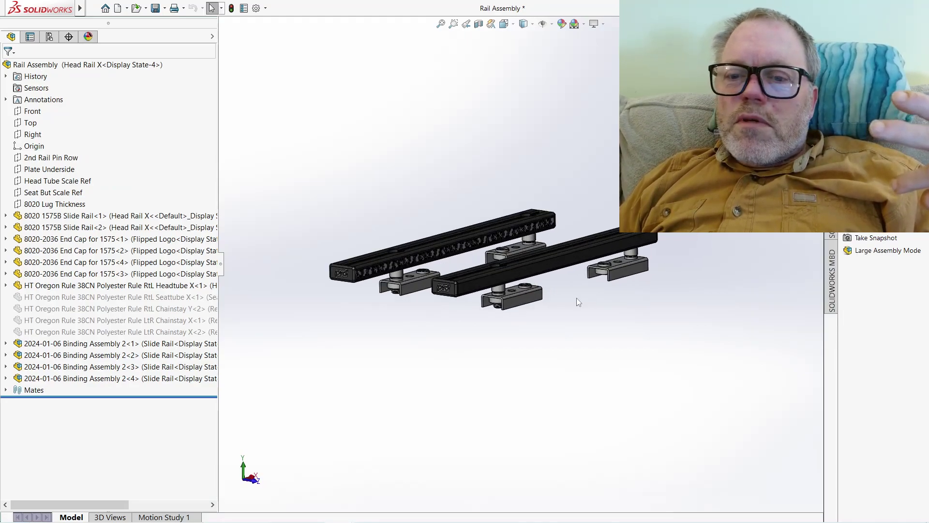
Step: Open the BuildPro Connecting Bolt Flush Mount part located beneath the front slide rail's logo end cap
{"action": "scroll", "coordinate": [502, 310], "scroll_direction": "down", "scroll_amount": 4}
{"action": "scroll", "coordinate": [502, 299], "scroll_direction": "down", "scroll_amount": 4}
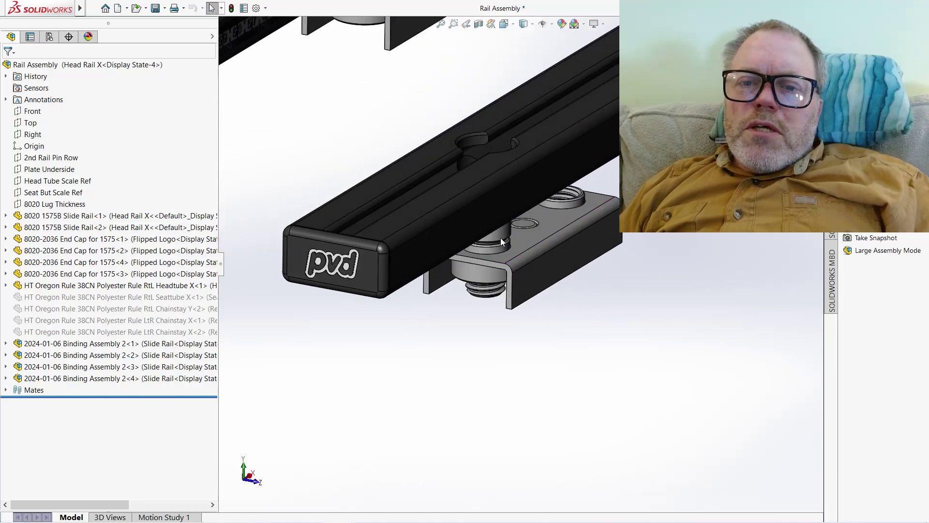
{"action": "left_click", "coordinate": [503, 242]}
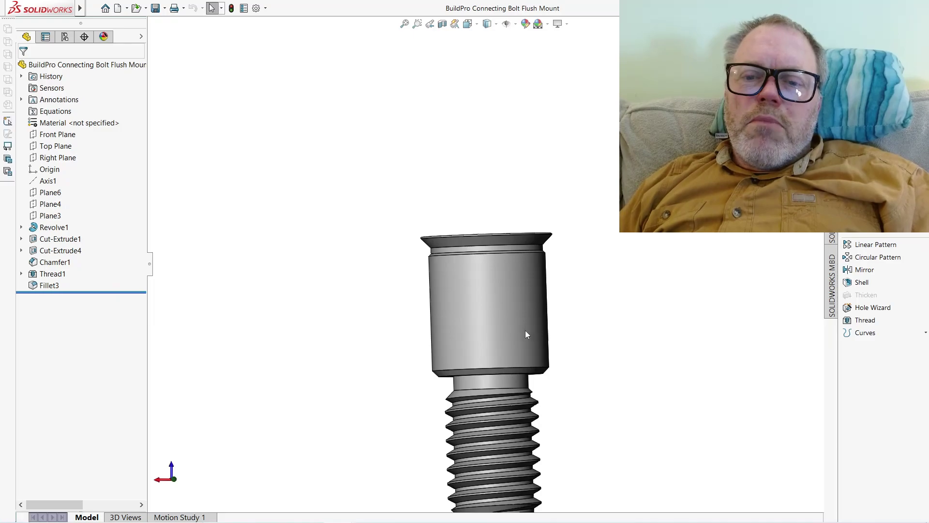
Step: Examine the flush-mount connecting bolt's shoulder and thread, and select the conical underside of its head
{"action": "scroll", "coordinate": [508, 306], "scroll_direction": "up", "scroll_amount": 5}
{"action": "middle_click_drag", "start_coordinate": [510, 303], "coordinate": [412, 254]}
{"action": "scroll", "coordinate": [518, 261], "scroll_direction": "down", "scroll_amount": 3}
{"action": "scroll", "coordinate": [406, 250], "scroll_direction": "down", "scroll_amount": 2}
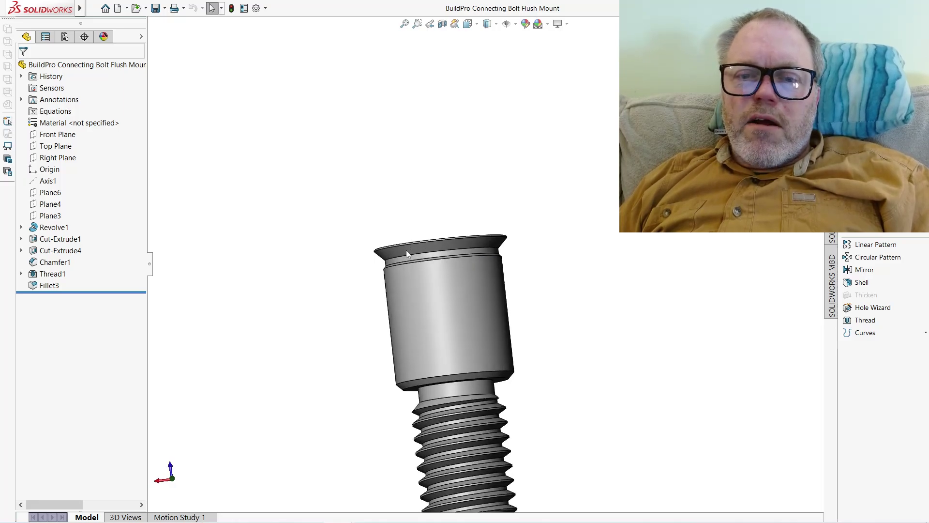
{"action": "left_click", "coordinate": [419, 257]}
{"action": "scroll", "coordinate": [384, 319], "scroll_direction": "up", "scroll_amount": 3}
{"action": "middle_click_drag", "start_coordinate": [384, 314], "coordinate": [418, 360]}
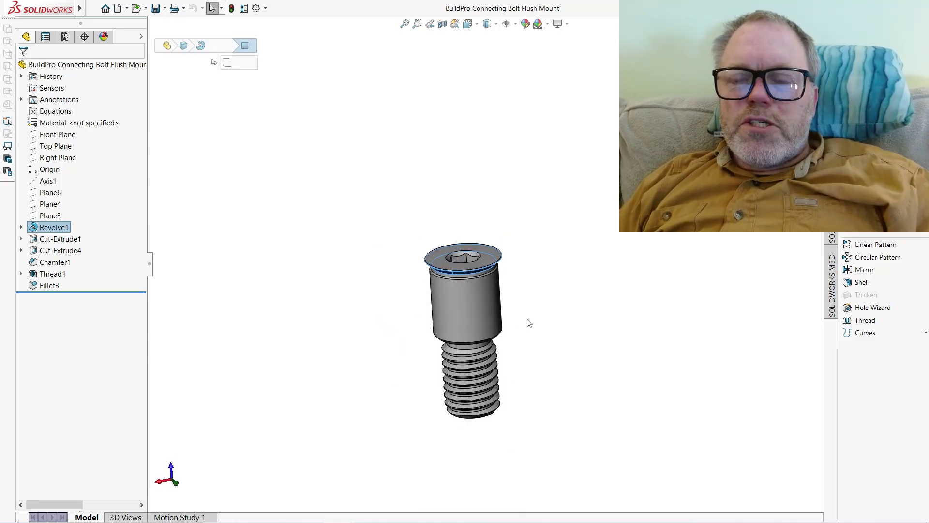
Step: Examine the connecting bolt's cylindrical shoulder, threaded end and hex socket from the side and from above
{"action": "left_click", "coordinate": [540, 296]}
{"action": "middle_click_drag", "start_coordinate": [518, 322], "coordinate": [504, 296]}
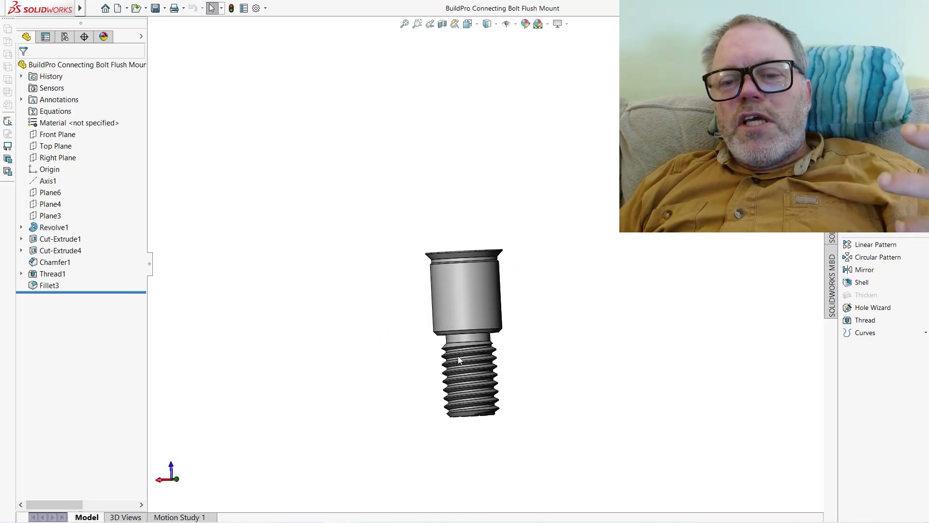
{"action": "left_click", "coordinate": [457, 289]}
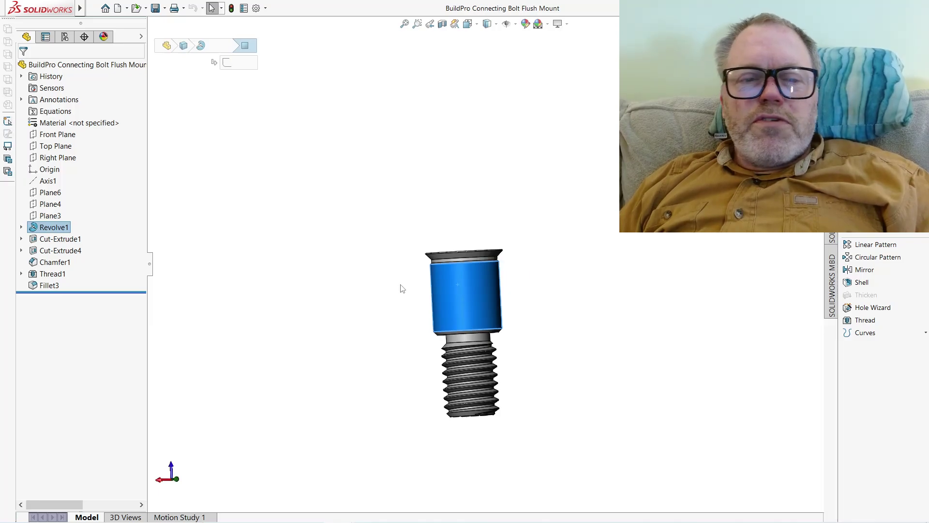
{"action": "left_click", "coordinate": [472, 228]}
{"action": "middle_click_drag", "start_coordinate": [472, 227], "coordinate": [453, 256]}
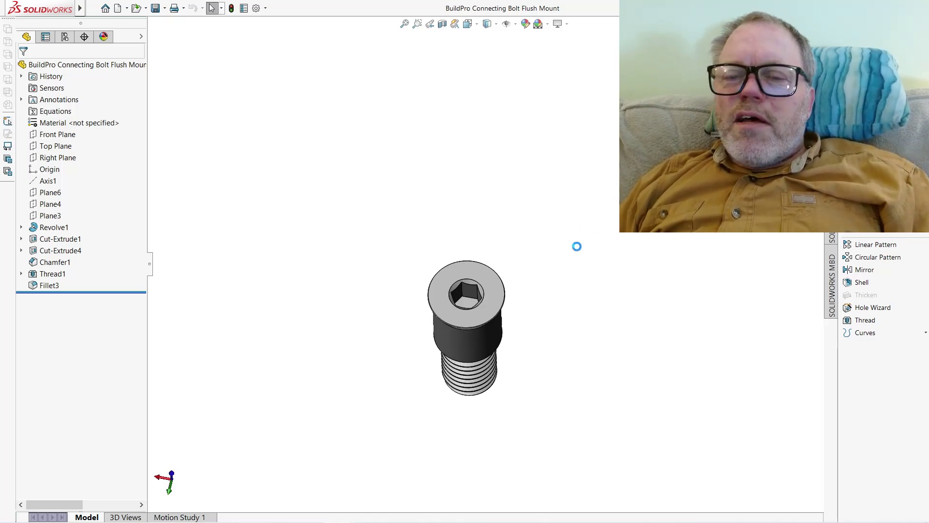
{"action": "middle_click_drag", "start_coordinate": [554, 274], "coordinate": [494, 333]}
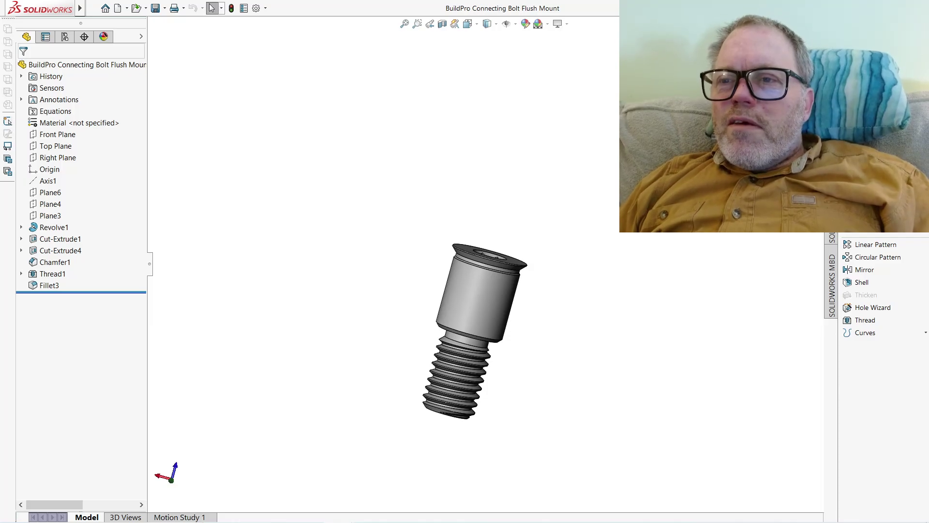
Step: Return to the Rail Assembly and open the BuildPro TXTXXXX Threaded Adapter subassembly beneath the front slide rail in its own window
{"action": "key", "text": "ctrl+Tab"}
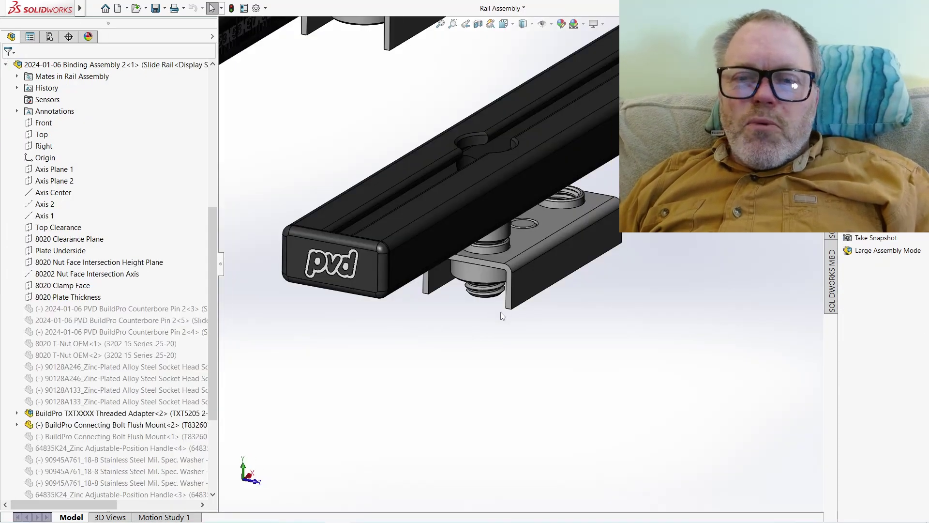
{"action": "scroll", "coordinate": [489, 222], "scroll_direction": "down", "scroll_amount": 1}
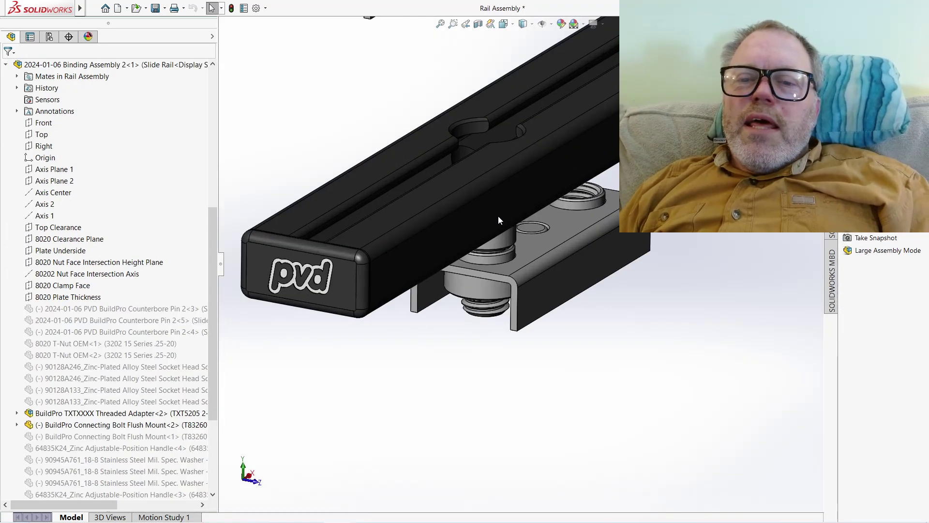
{"action": "mouse_move", "coordinate": [499, 217]}
{"action": "middle_mouse_down"}
{"action": "mouse_move", "coordinate": [473, 193]}
{"action": "mouse_move", "coordinate": [502, 207]}
{"action": "middle_mouse_up"}
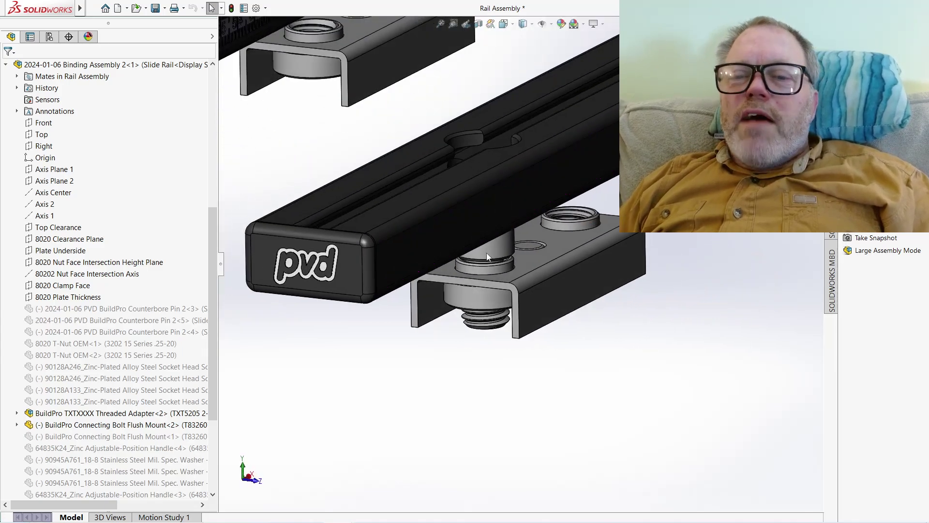
{"action": "left_click", "coordinate": [529, 259]}
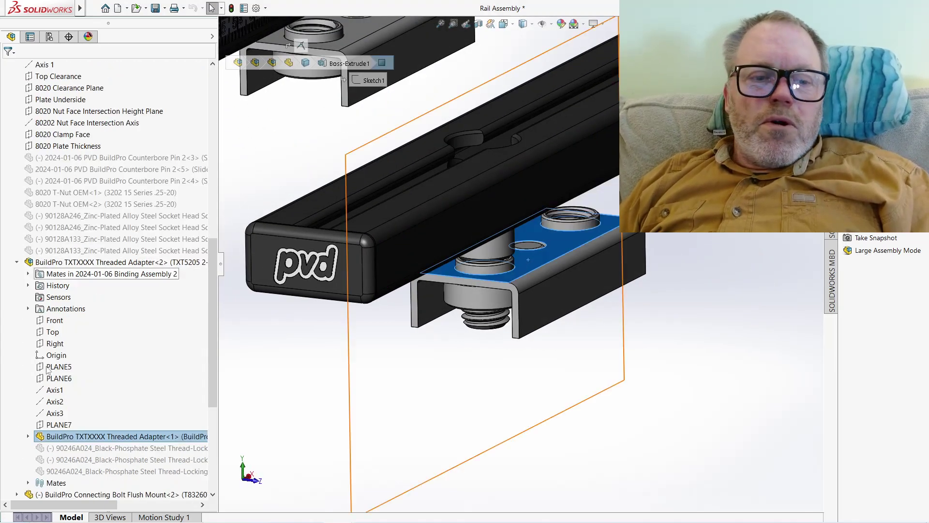
{"action": "left_click", "coordinate": [87, 261]}
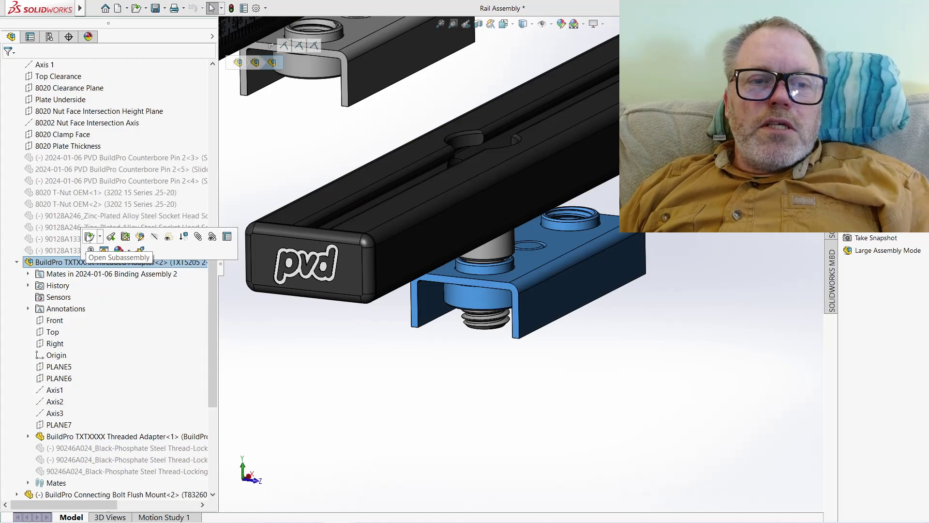
{"action": "left_click", "coordinate": [89, 236]}
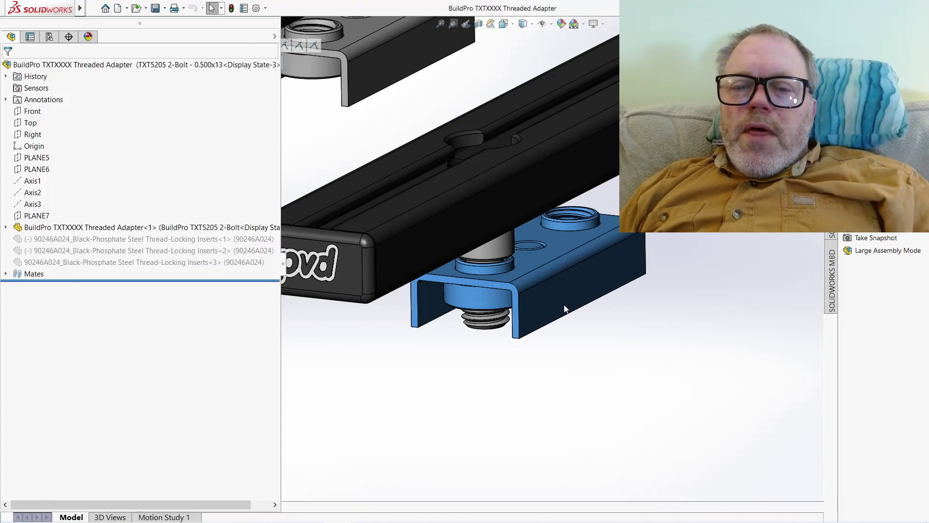
Step: Examine the threaded adapter's channel body and its threaded bushings, and close its window
{"action": "middle_click_drag", "start_coordinate": [491, 199], "coordinate": [422, 169]}
{"action": "middle_click_drag", "start_coordinate": [563, 300], "coordinate": [488, 291]}
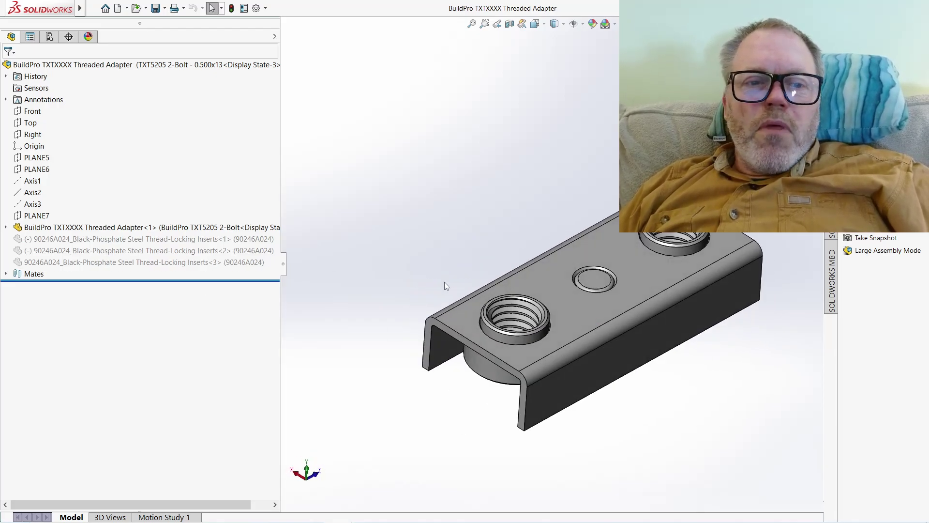
{"action": "middle_click_drag", "start_coordinate": [613, 337], "coordinate": [564, 394]}
{"action": "scroll", "coordinate": [563, 391], "scroll_direction": "up", "scroll_amount": 2}
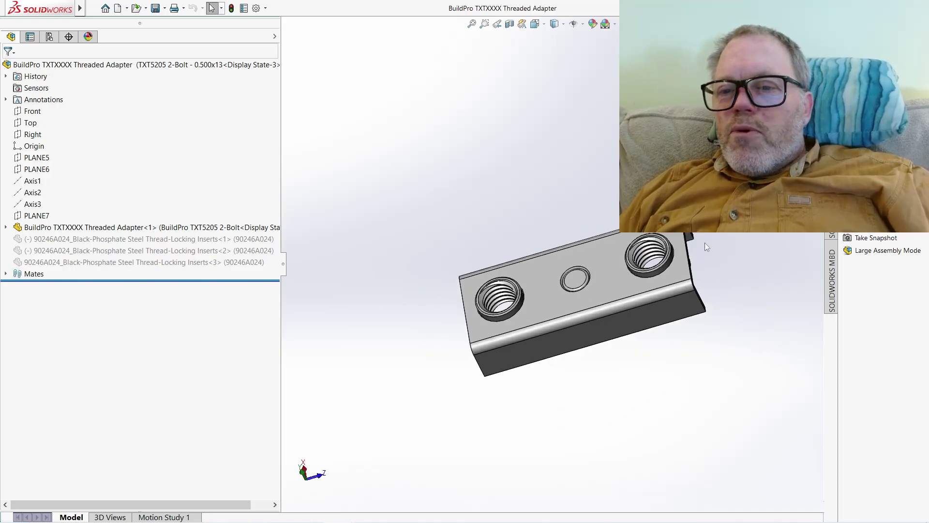
{"action": "middle_click_drag", "start_coordinate": [710, 247], "coordinate": [669, 237]}
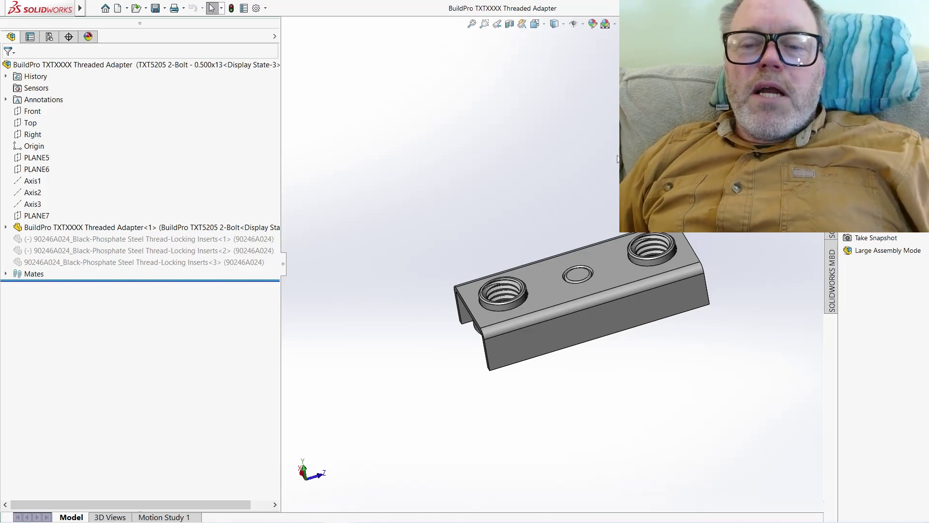
{"action": "key", "text": "ctrl+w"}
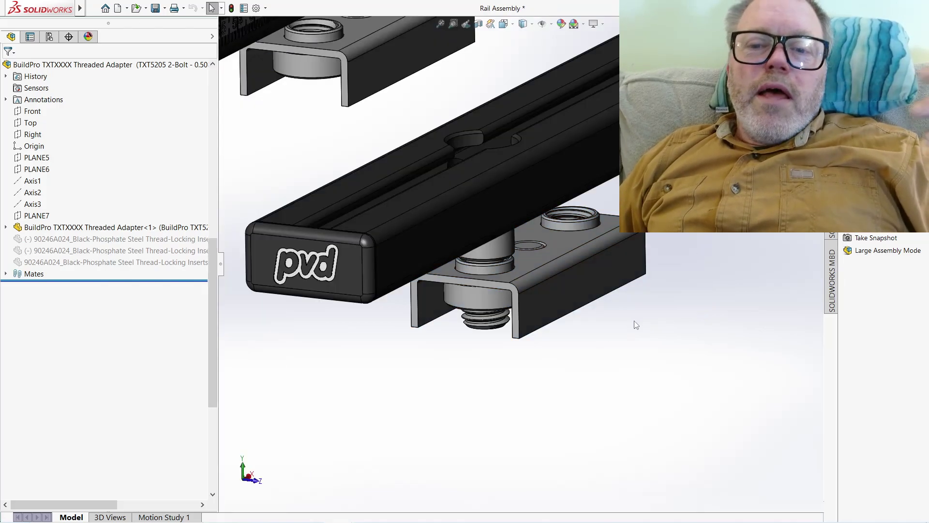
Step: Examine the flush-mount bolt seated in the slide rail's counterbore and the threaded adapters beneath both rails
{"action": "scroll", "coordinate": [534, 269], "scroll_direction": "up", "scroll_amount": 3}
{"action": "middle_click_drag", "start_coordinate": [539, 222], "coordinate": [484, 276]}
{"action": "scroll", "coordinate": [408, 264], "scroll_direction": "up", "scroll_amount": 3}
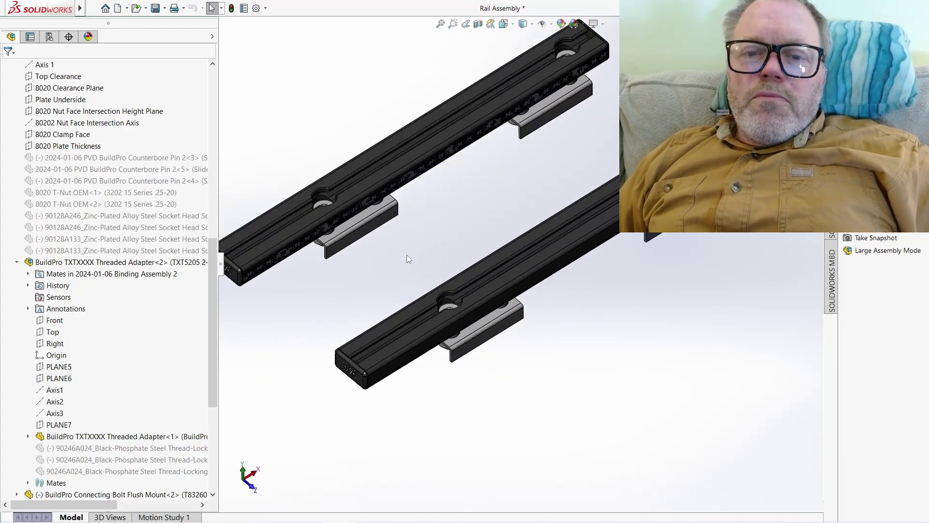
{"action": "scroll", "coordinate": [472, 317], "scroll_direction": "down", "scroll_amount": 4}
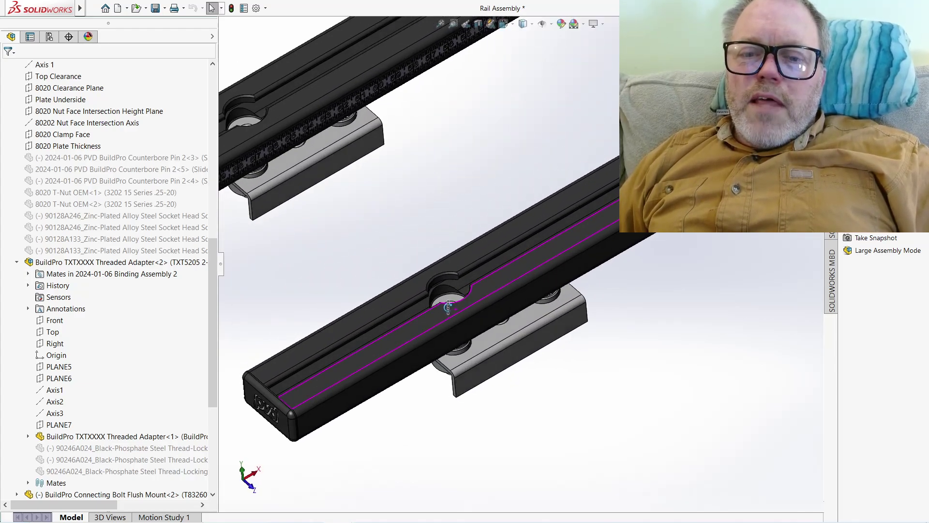
{"action": "scroll", "coordinate": [463, 288], "scroll_direction": "down", "scroll_amount": 3}
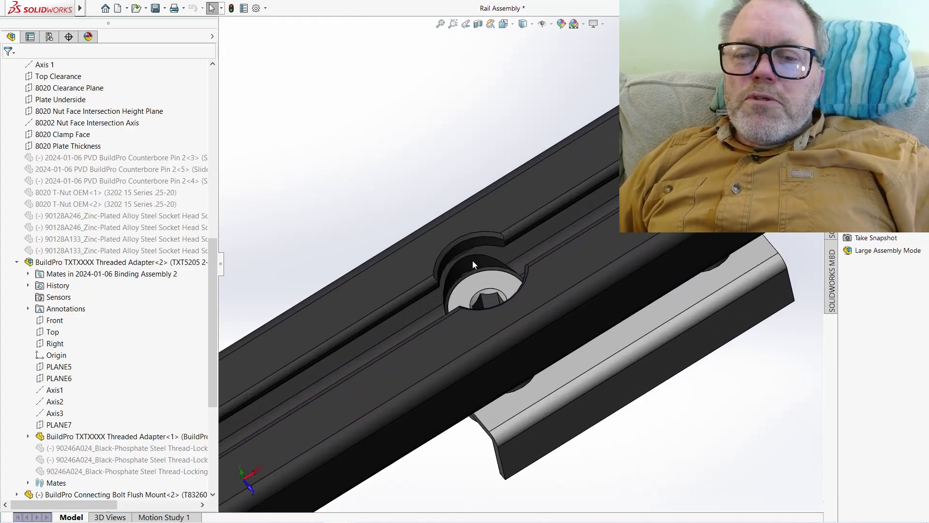
{"action": "middle_click_drag", "start_coordinate": [456, 279], "coordinate": [484, 213]}
{"action": "scroll", "coordinate": [535, 319], "scroll_direction": "up", "scroll_amount": 1}
{"action": "middle_click_drag", "start_coordinate": [535, 320], "coordinate": [544, 297]}
{"action": "scroll", "coordinate": [571, 295], "scroll_direction": "up", "scroll_amount": 2}
{"action": "scroll", "coordinate": [523, 264], "scroll_direction": "up", "scroll_amount": 2}
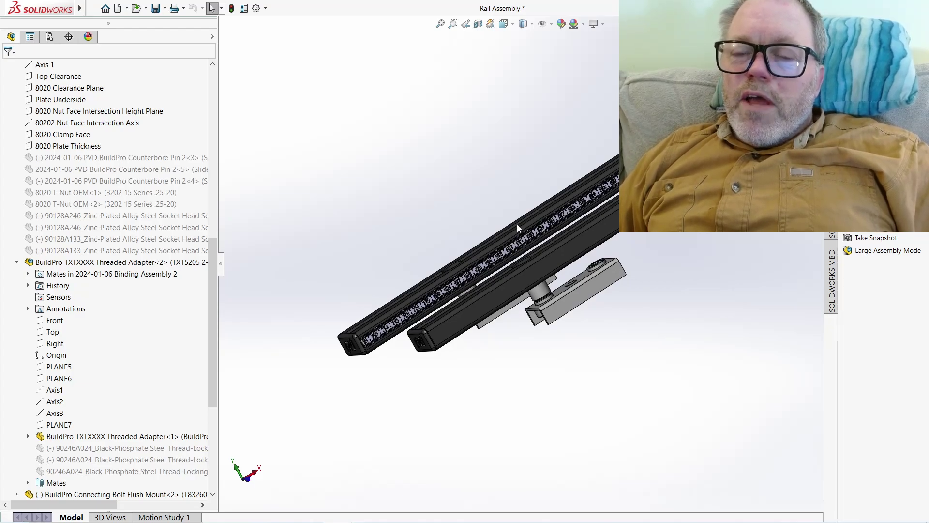
{"action": "middle_click_drag", "start_coordinate": [557, 233], "coordinate": [590, 209]}
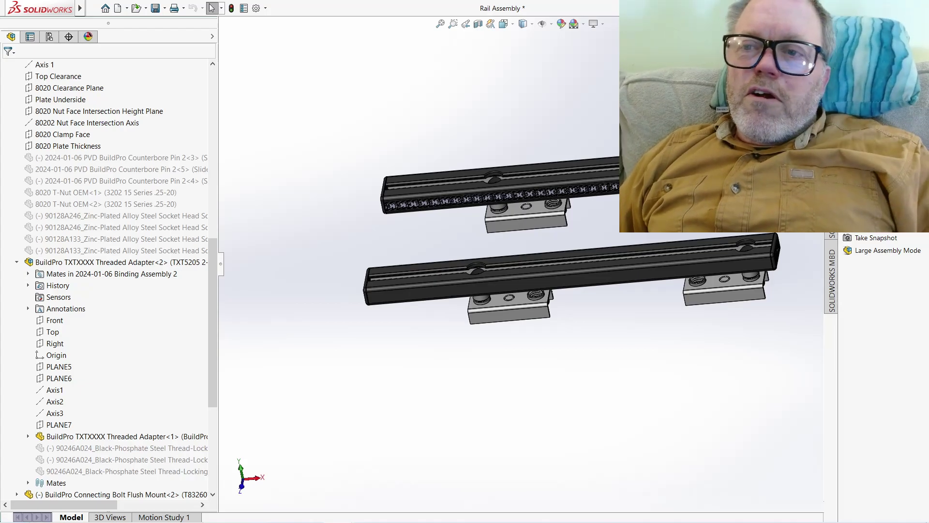
Step: Close the Rail Assembly and open the 2023 Angle Slider Assembly from the frame fixture's head assembly
{"action": "key", "text": "ctrl+w"}
{"action": "left_click", "coordinate": [448, 266]}
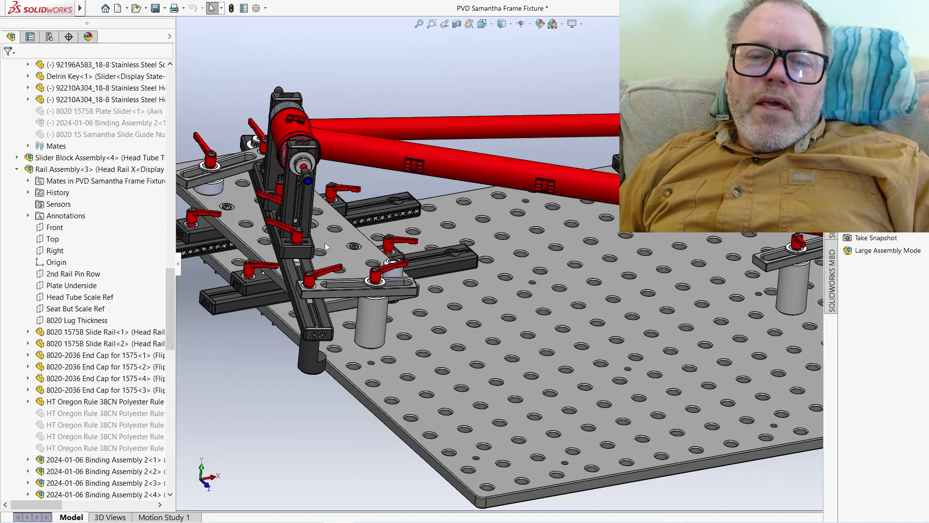
{"action": "left_click", "coordinate": [324, 242]}
{"action": "scroll", "coordinate": [114, 188], "scroll_direction": "up", "scroll_amount": 8}
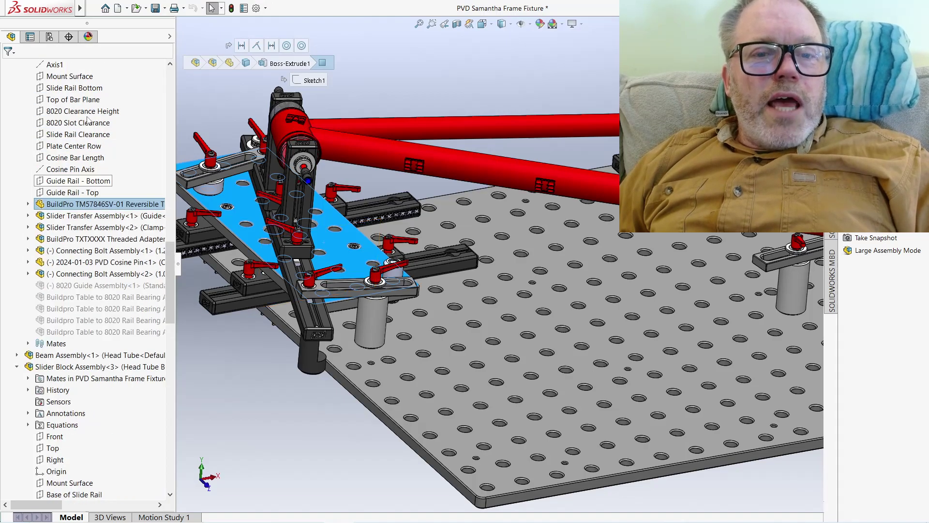
{"action": "left_click", "coordinate": [67, 99]}
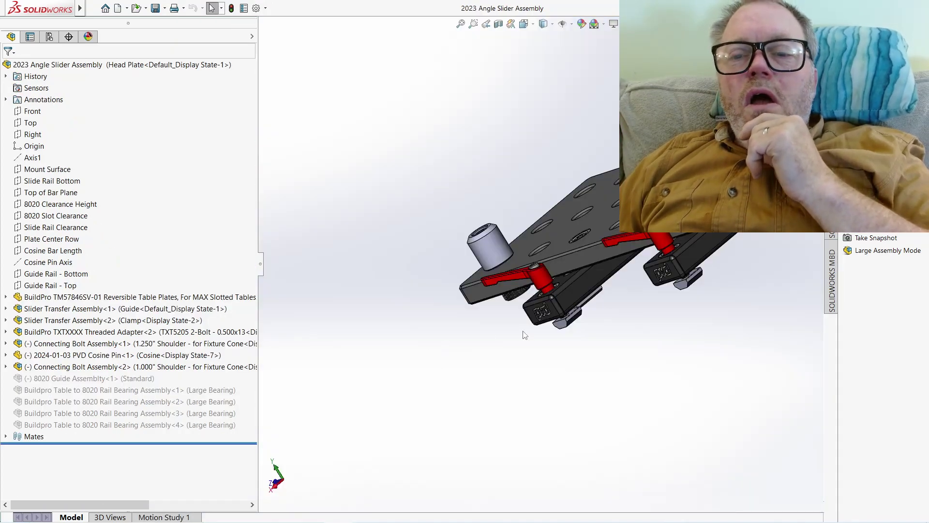
Step: Make the 8020 1575B Plate Slider (Guide) beneath the perforated head plate transparent
{"action": "middle_click_drag", "start_coordinate": [525, 334], "coordinate": [690, 280]}
{"action": "scroll", "coordinate": [691, 280], "scroll_direction": "down", "scroll_amount": 5}
{"action": "left_click", "coordinate": [680, 237]}
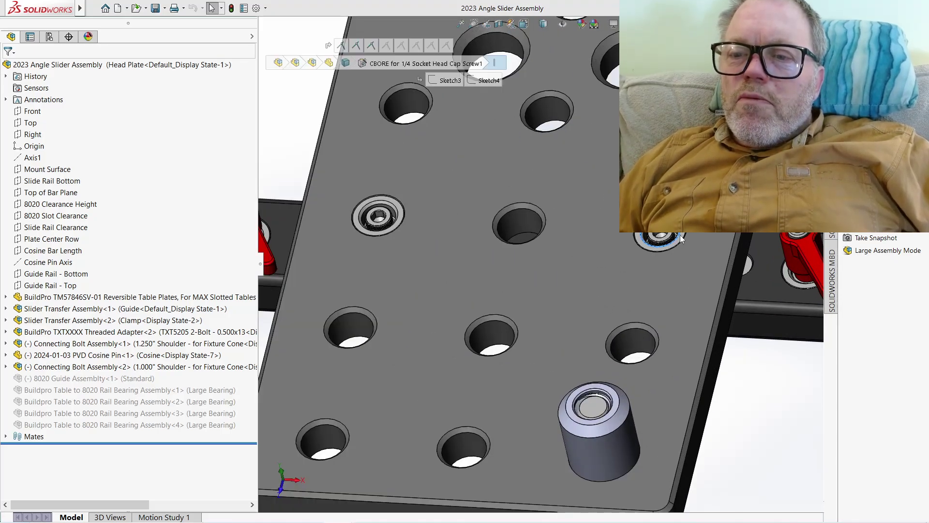
{"action": "left_click", "coordinate": [682, 234]}
{"action": "mouse_move", "coordinate": [682, 234]}
{"action": "middle_mouse_down"}
{"action": "mouse_move", "coordinate": [537, 236]}
{"action": "mouse_move", "coordinate": [653, 304]}
{"action": "middle_mouse_up"}
{"action": "left_click", "coordinate": [653, 303]}
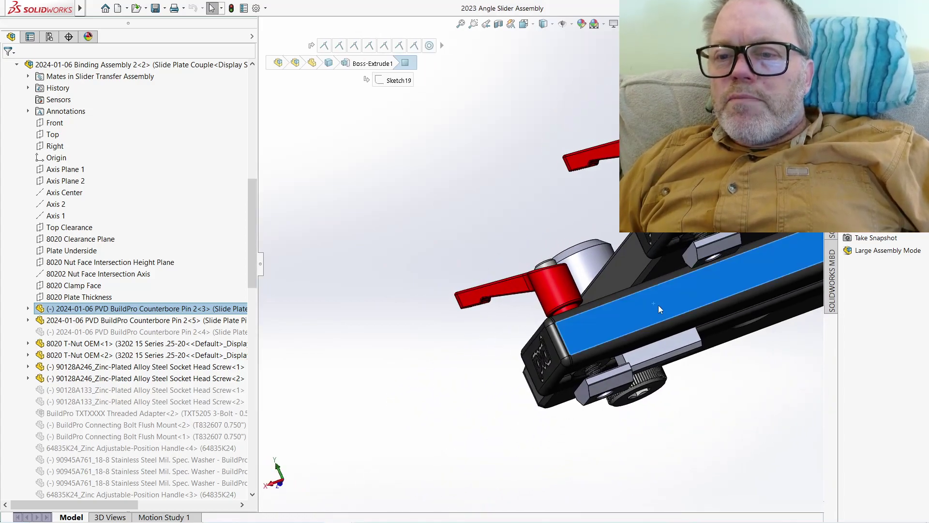
{"action": "left_click", "coordinate": [747, 248]}
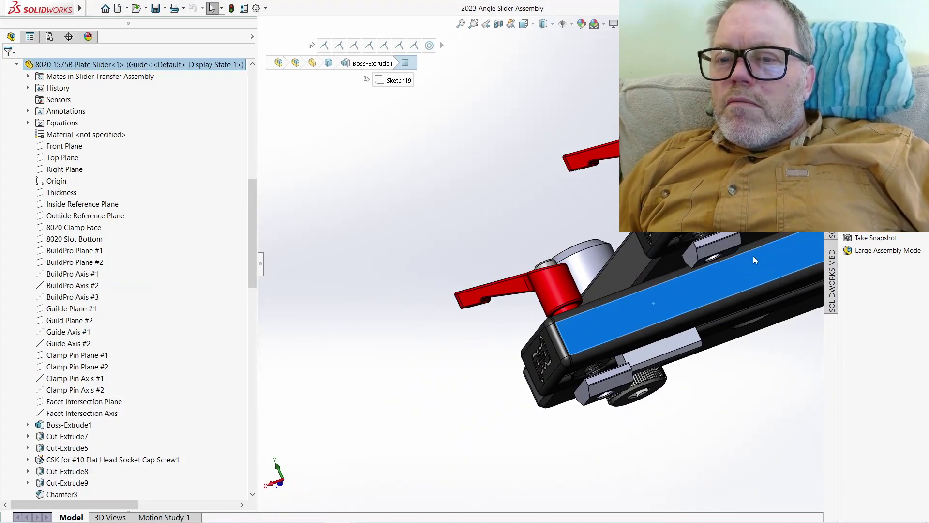
Step: Examine the counterbore pin and flat head screw between the head plate and the transparent plate slider
{"action": "middle_click_drag", "start_coordinate": [685, 274], "coordinate": [702, 278]}
{"action": "scroll", "coordinate": [709, 280], "scroll_direction": "down", "scroll_amount": 5}
{"action": "scroll", "coordinate": [639, 296], "scroll_direction": "up", "scroll_amount": 5}
{"action": "middle_click_drag", "start_coordinate": [638, 300], "coordinate": [674, 313]}
{"action": "scroll", "coordinate": [674, 313], "scroll_direction": "down", "scroll_amount": 1}
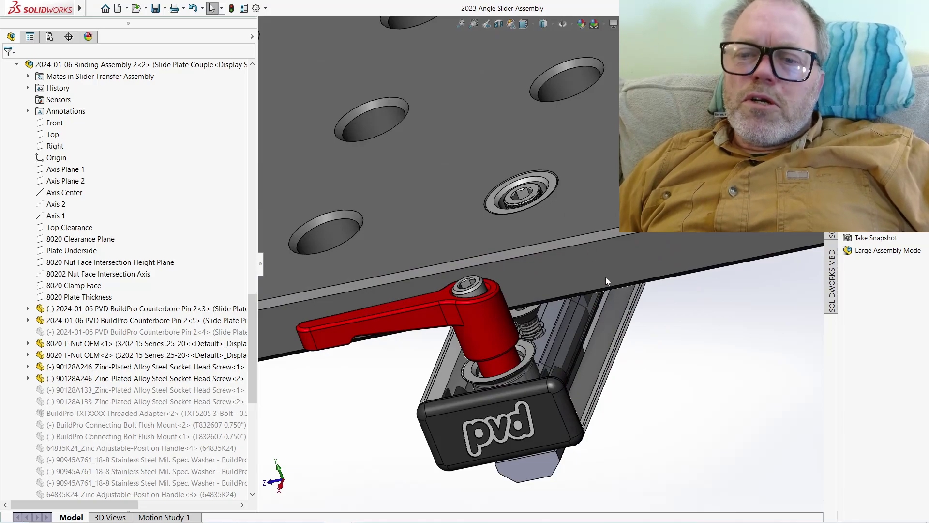
{"action": "middle_click_drag", "start_coordinate": [606, 278], "coordinate": [671, 310]}
{"action": "scroll", "coordinate": [674, 304], "scroll_direction": "down", "scroll_amount": 3}
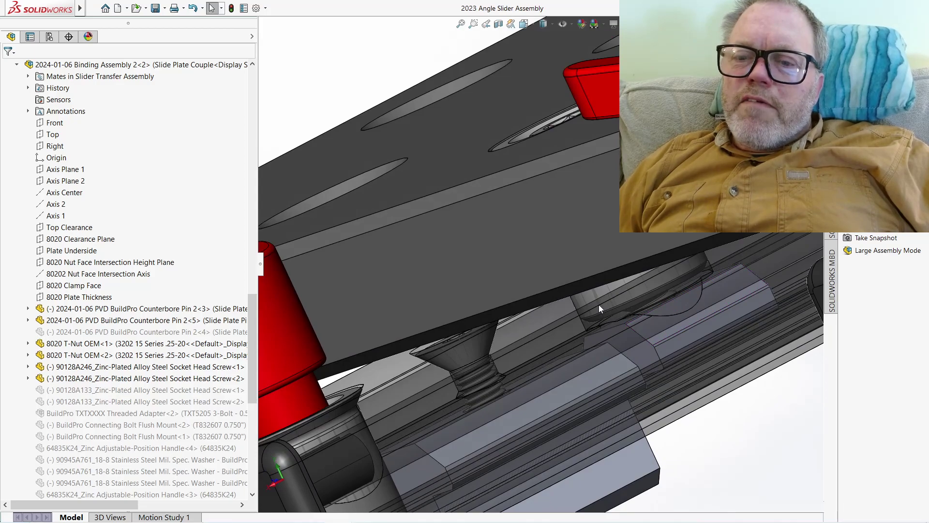
{"action": "scroll", "coordinate": [599, 303], "scroll_direction": "up", "scroll_amount": 2}
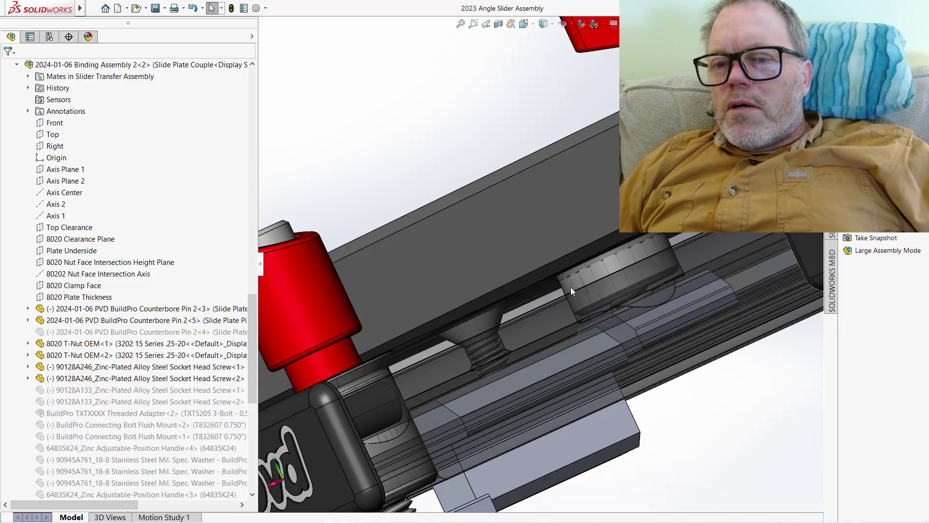
Step: Inspect the T-nut seated in the plate slider below the counterbore pin and select its side face
{"action": "middle_click_drag", "start_coordinate": [667, 257], "coordinate": [643, 326]}
{"action": "scroll", "coordinate": [667, 319], "scroll_direction": "up", "scroll_amount": 3}
{"action": "scroll", "coordinate": [613, 291], "scroll_direction": "down", "scroll_amount": 3}
{"action": "scroll", "coordinate": [613, 291], "scroll_direction": "down", "scroll_amount": 2}
{"action": "left_click", "coordinate": [549, 262]}
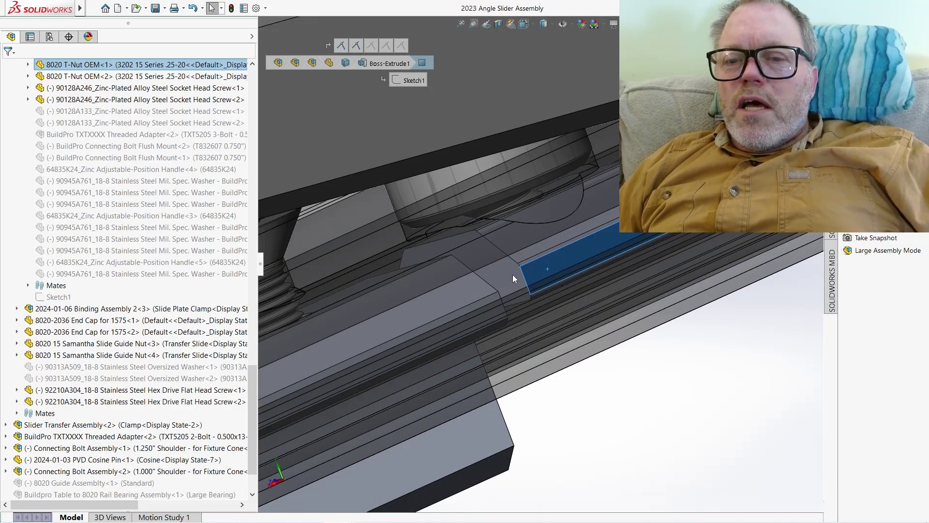
Step: Examine the slider transfer assemblies' red clamp handles, end caps and T-nuts from the front and from below the plate
{"action": "scroll", "coordinate": [530, 260], "scroll_direction": "up", "scroll_amount": 2}
{"action": "middle_click_drag", "start_coordinate": [530, 259], "coordinate": [517, 197]}
{"action": "scroll", "coordinate": [532, 265], "scroll_direction": "up", "scroll_amount": 4}
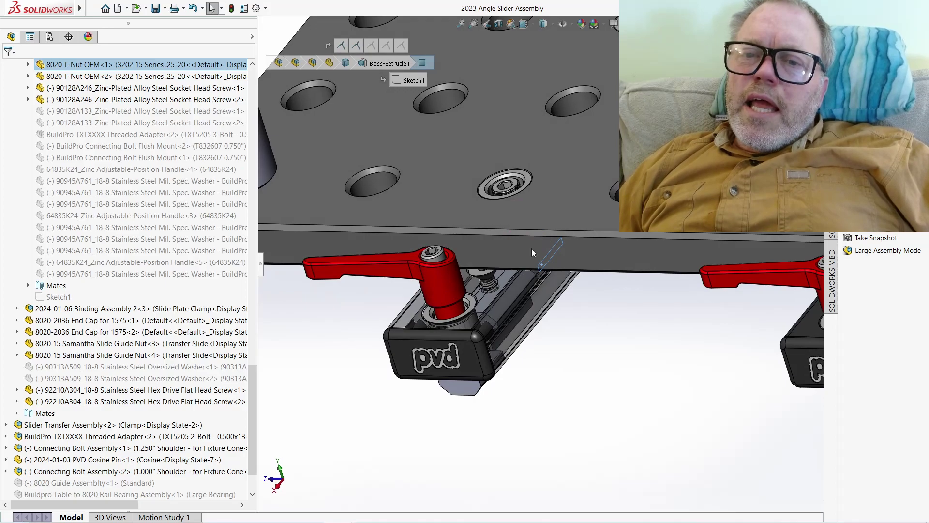
{"action": "scroll", "coordinate": [529, 224], "scroll_direction": "up", "scroll_amount": 1}
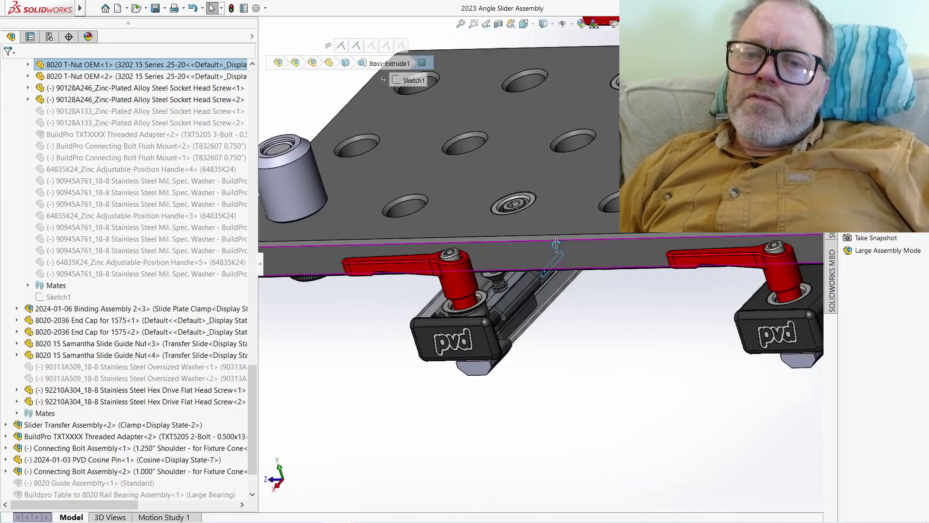
{"action": "middle_click_drag", "start_coordinate": [581, 305], "coordinate": [553, 259]}
{"action": "scroll", "coordinate": [560, 338], "scroll_direction": "down", "scroll_amount": 3}
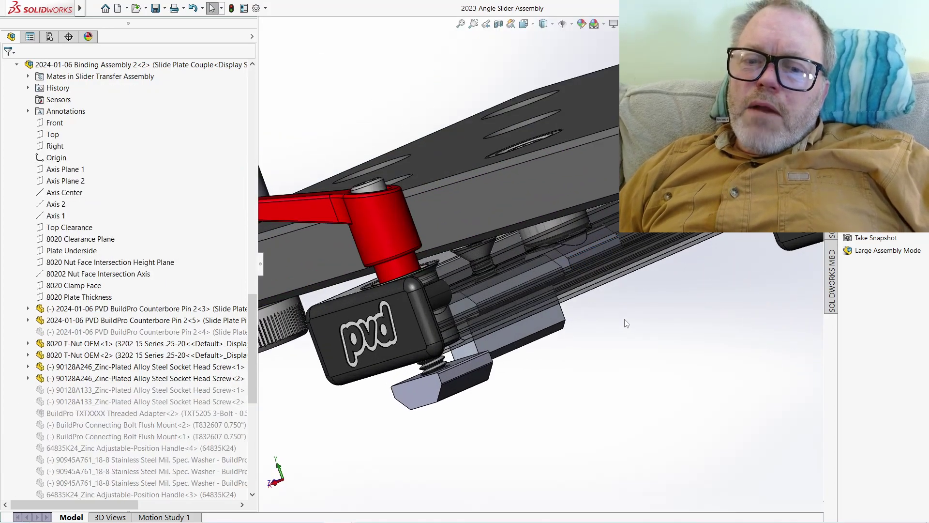
{"action": "mouse_move", "coordinate": [622, 329]}
{"action": "middle_mouse_down"}
{"action": "mouse_move", "coordinate": [535, 296]}
{"action": "mouse_move", "coordinate": [614, 328]}
{"action": "middle_mouse_up"}
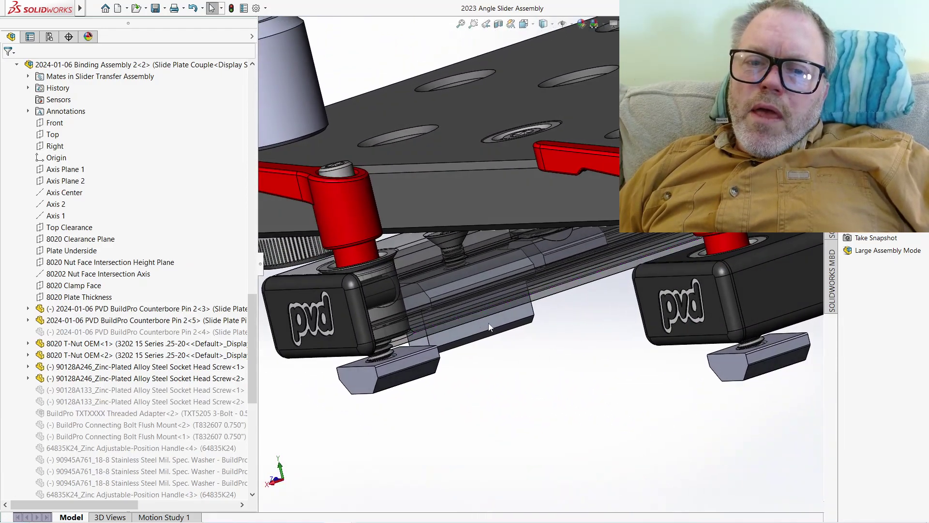
Step: Inspect the clamp handle's counterbore pin above its T-nut near the logo end cap, and select the pin
{"action": "scroll", "coordinate": [396, 272], "scroll_direction": "down", "scroll_amount": 5}
{"action": "scroll", "coordinate": [405, 310], "scroll_direction": "down", "scroll_amount": 4}
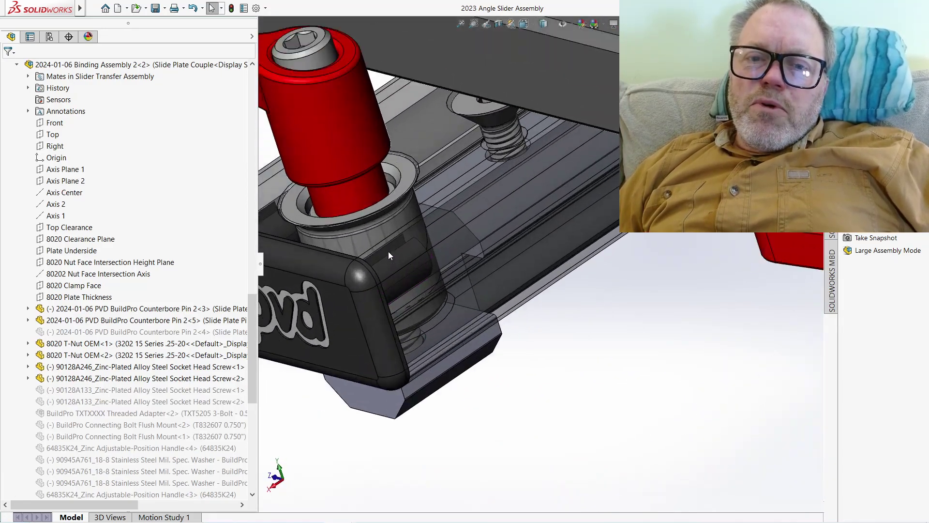
{"action": "left_click", "coordinate": [446, 326]}
{"action": "scroll", "coordinate": [446, 329], "scroll_direction": "down", "scroll_amount": 2}
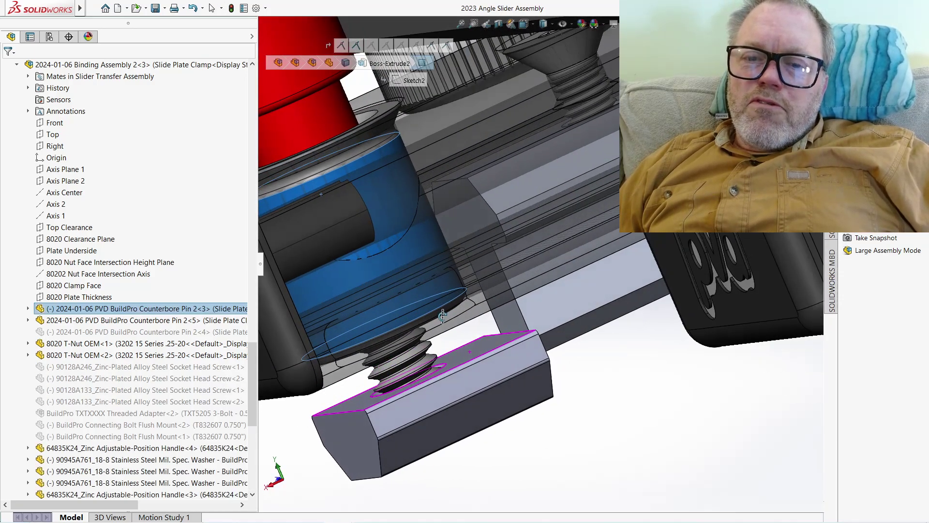
Step: Inspect the counterbore pin above its T-nut and select the adjacent slide guide nut's face under the transparent slider, then clear the selection
{"action": "middle_click_drag", "start_coordinate": [445, 327], "coordinate": [421, 172]}
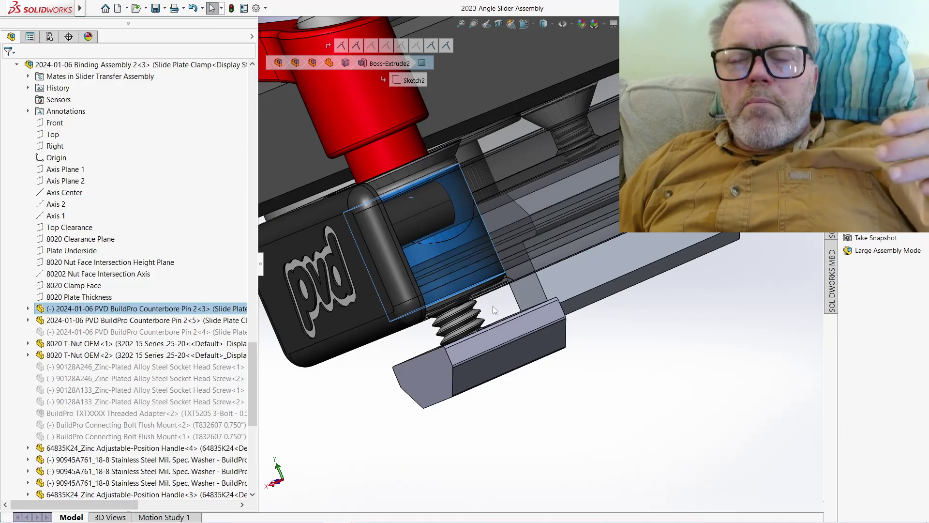
{"action": "middle_click_drag", "start_coordinate": [475, 255], "coordinate": [498, 302]}
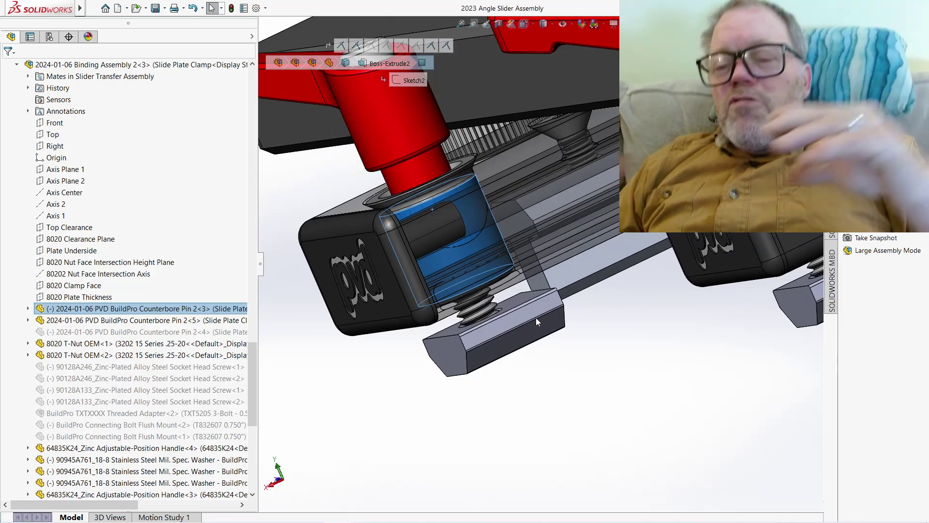
{"action": "middle_click_drag", "start_coordinate": [528, 327], "coordinate": [624, 193]}
{"action": "left_click", "coordinate": [637, 252]}
{"action": "middle_click_drag", "start_coordinate": [615, 256], "coordinate": [629, 271]}
{"action": "scroll", "coordinate": [605, 199], "scroll_direction": "down", "scroll_amount": 4}
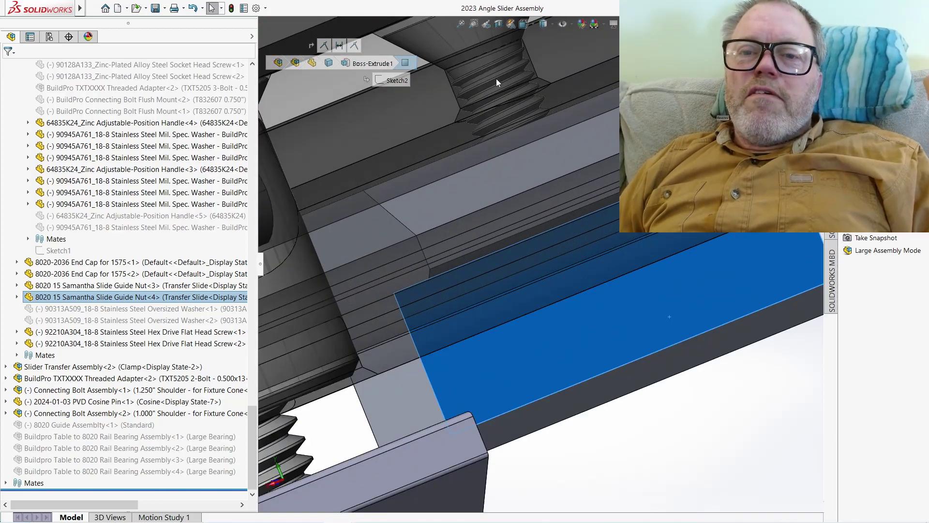
{"action": "scroll", "coordinate": [533, 193], "scroll_direction": "up", "scroll_amount": 3}
{"action": "middle_click_drag", "start_coordinate": [532, 193], "coordinate": [515, 272]}
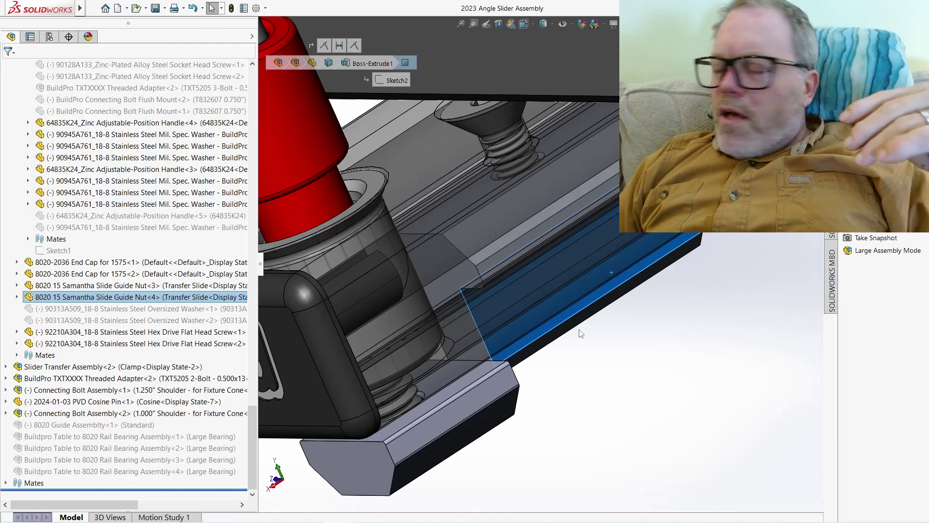
{"action": "left_click", "coordinate": [625, 373]}
Step: View the plate's underside with both slider transfer assemblies and their end T-nuts
{"action": "middle_click_drag", "start_coordinate": [565, 261], "coordinate": [511, 217]}
{"action": "scroll", "coordinate": [553, 207], "scroll_direction": "down", "scroll_amount": 2}
{"action": "scroll", "coordinate": [527, 274], "scroll_direction": "up", "scroll_amount": 10}
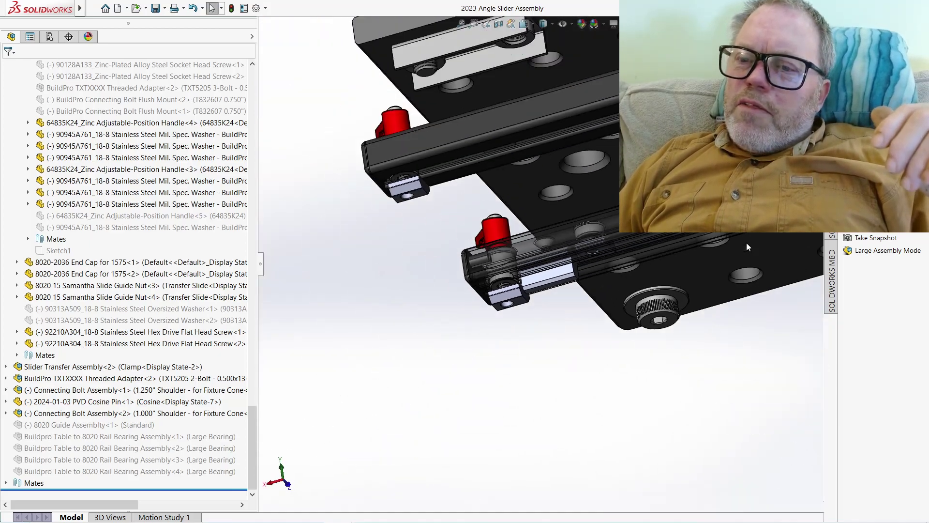
{"action": "scroll", "coordinate": [746, 242], "scroll_direction": "up", "scroll_amount": 3}
{"action": "middle_click_drag", "start_coordinate": [746, 242], "coordinate": [699, 237]}
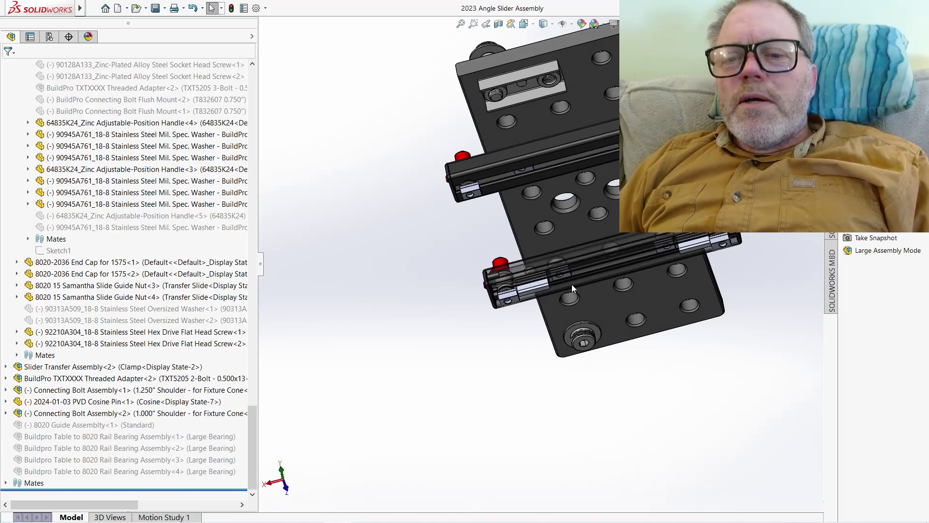
Step: Examine the guide nuts and flat head screws inside the transparent plate slider from below, and the clamp handles from the side
{"action": "middle_click_drag", "start_coordinate": [571, 284], "coordinate": [574, 294]}
{"action": "scroll", "coordinate": [574, 294], "scroll_direction": "down", "scroll_amount": 8}
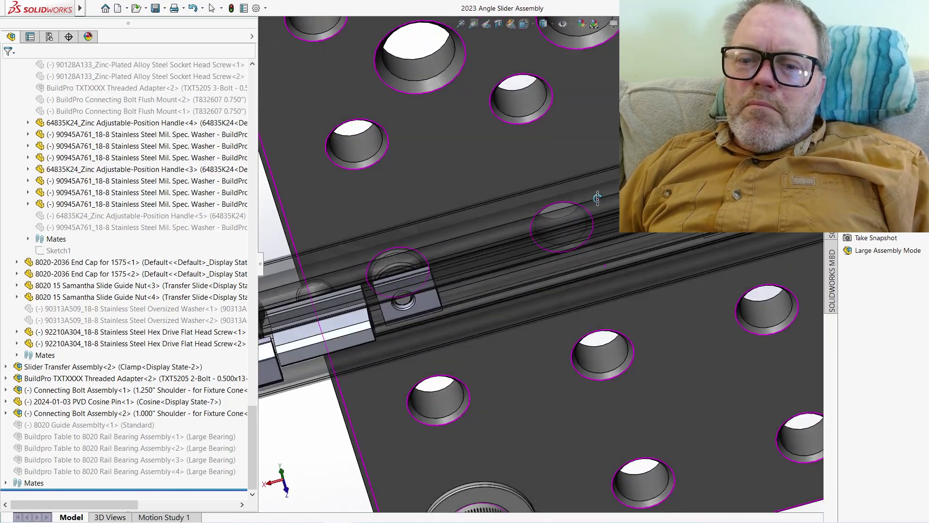
{"action": "key", "text": "Escape"}
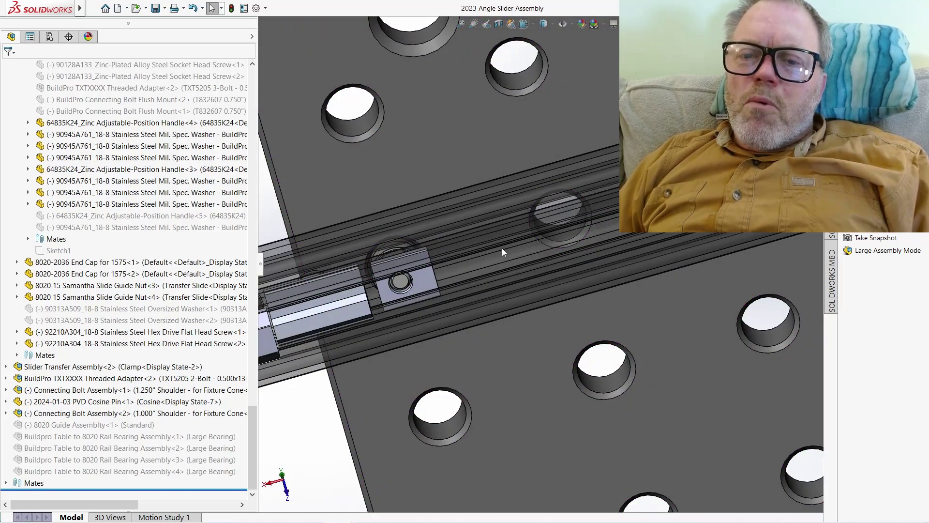
{"action": "scroll", "coordinate": [513, 287], "scroll_direction": "up", "scroll_amount": 6}
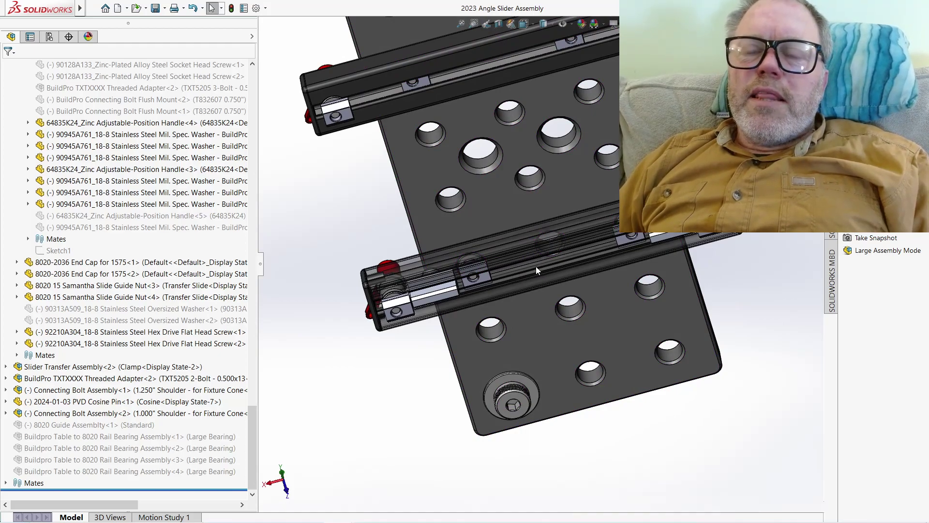
{"action": "middle_click_drag", "start_coordinate": [545, 248], "coordinate": [567, 244]}
{"action": "scroll", "coordinate": [567, 245], "scroll_direction": "down", "scroll_amount": 2}
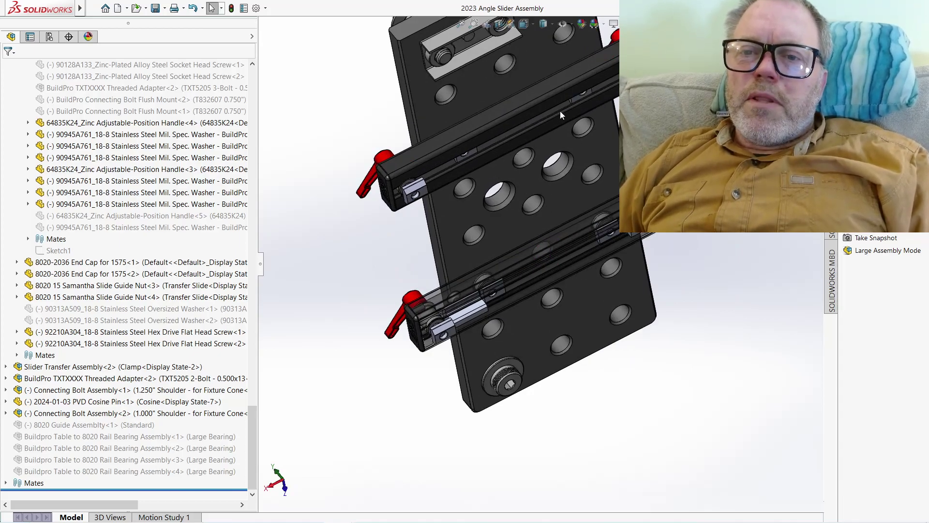
{"action": "middle_click_drag", "start_coordinate": [547, 229], "coordinate": [593, 237]}
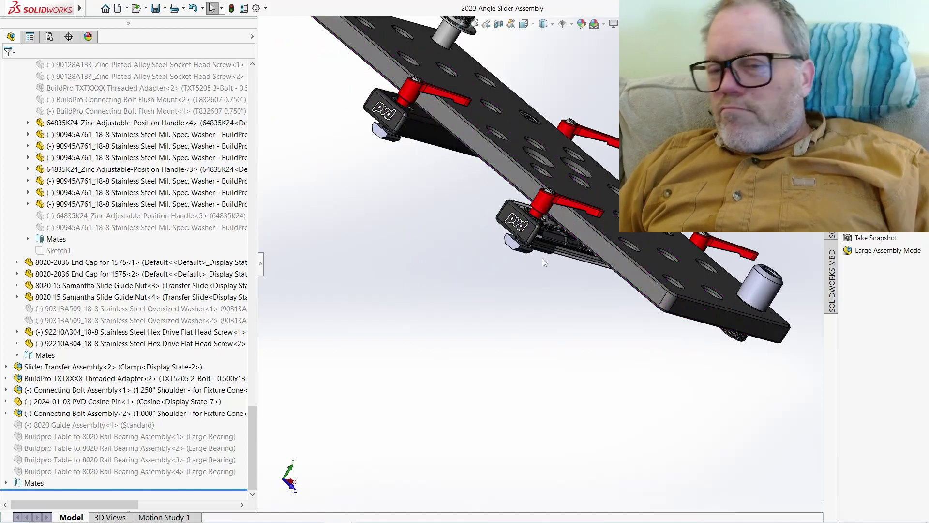
{"action": "middle_click_drag", "start_coordinate": [479, 227], "coordinate": [570, 434]}
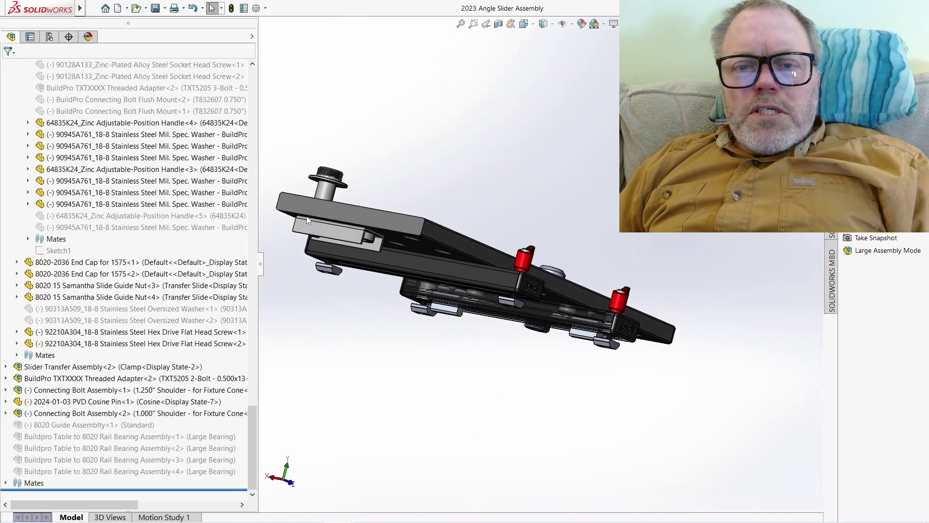
Step: Make the cosine pin on the plate's corner transparent and examine the connecting bolt threaded into it
{"action": "scroll", "coordinate": [377, 196], "scroll_direction": "down", "scroll_amount": 6}
{"action": "middle_click_drag", "start_coordinate": [377, 196], "coordinate": [415, 185]}
{"action": "middle_click_drag", "start_coordinate": [466, 207], "coordinate": [669, 248]}
{"action": "scroll", "coordinate": [666, 248], "scroll_direction": "down", "scroll_amount": 3}
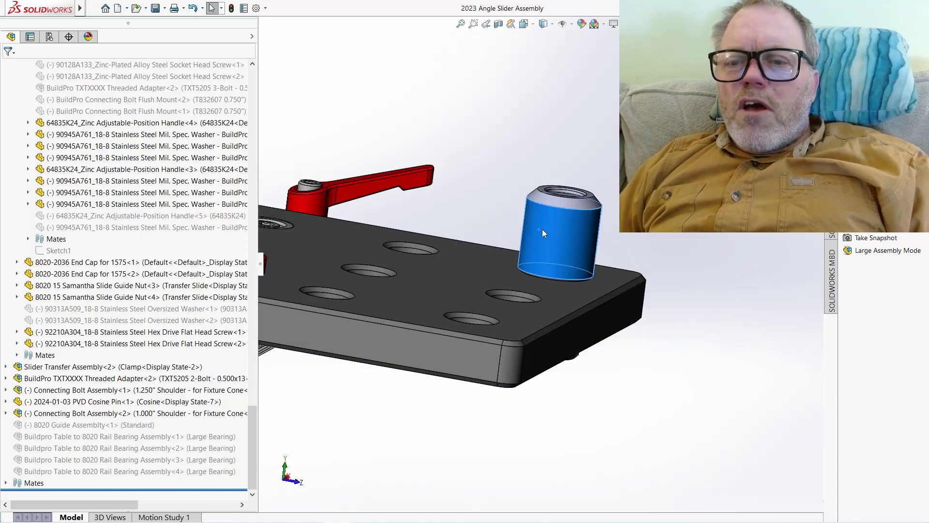
{"action": "right_click", "coordinate": [545, 228]}
{"action": "key", "text": "Escape"}
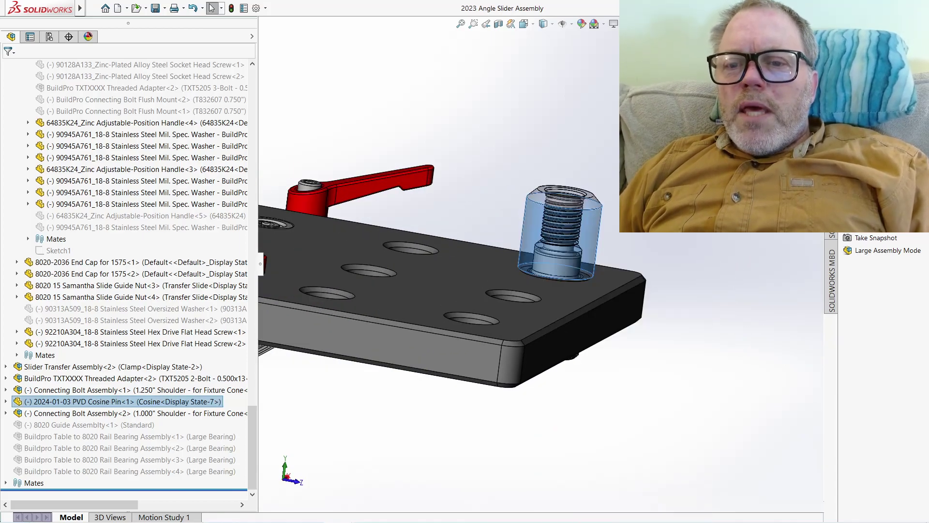
{"action": "middle_click_drag", "start_coordinate": [568, 270], "coordinate": [529, 248]}
{"action": "scroll", "coordinate": [530, 248], "scroll_direction": "down", "scroll_amount": 3}
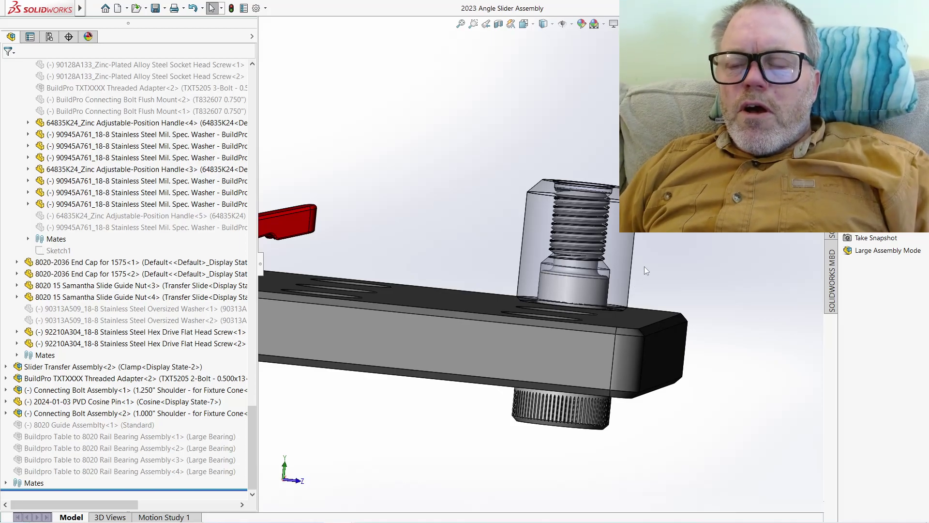
{"action": "middle_click_drag", "start_coordinate": [645, 267], "coordinate": [537, 298]}
Step: Inspect the plate from above and select the counterbore pin's top face beneath a clamp handle beside the logo end cap
{"action": "scroll", "coordinate": [537, 297], "scroll_direction": "up", "scroll_amount": 6}
{"action": "middle_click_drag", "start_coordinate": [475, 264], "coordinate": [588, 404]}
{"action": "scroll", "coordinate": [423, 211], "scroll_direction": "down", "scroll_amount": 1}
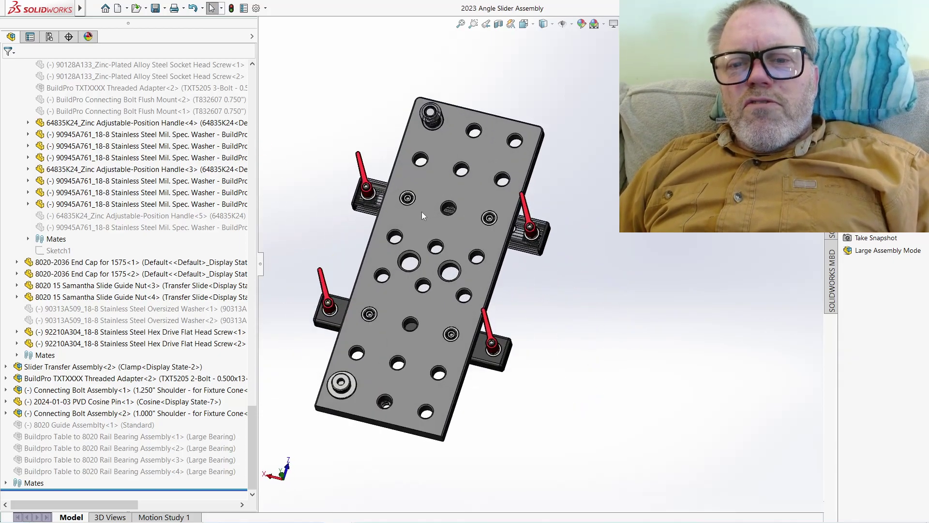
{"action": "scroll", "coordinate": [423, 210], "scroll_direction": "down", "scroll_amount": 2}
{"action": "middle_click_drag", "start_coordinate": [455, 241], "coordinate": [508, 330]}
{"action": "scroll", "coordinate": [508, 330], "scroll_direction": "down", "scroll_amount": 4}
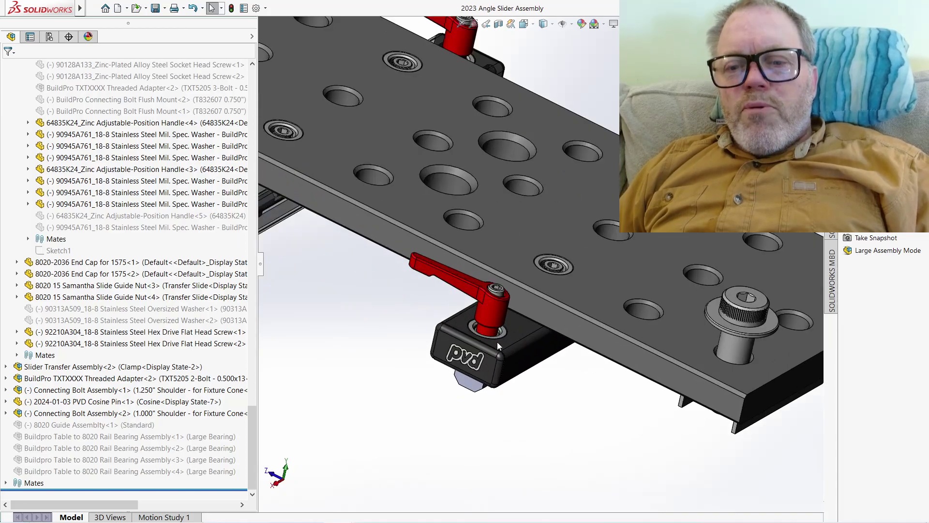
{"action": "left_click", "coordinate": [501, 336]}
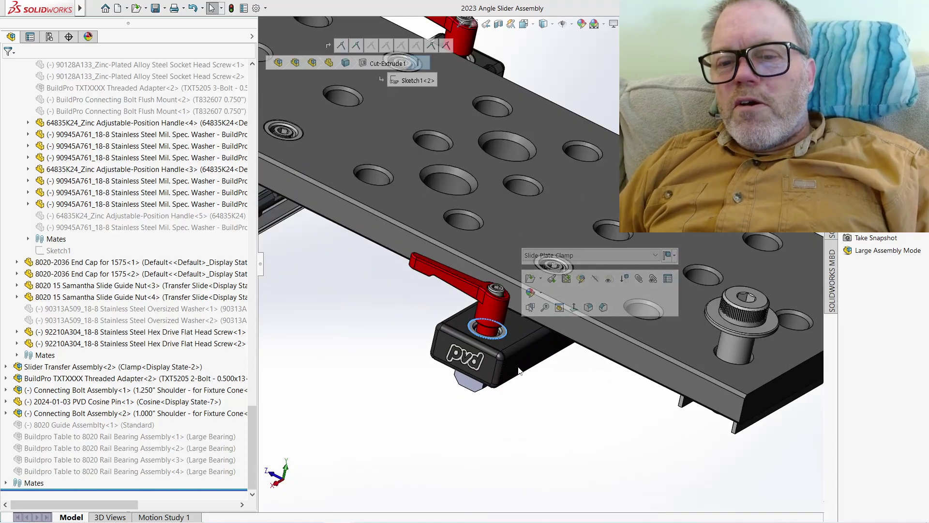
{"action": "key", "text": "f"}
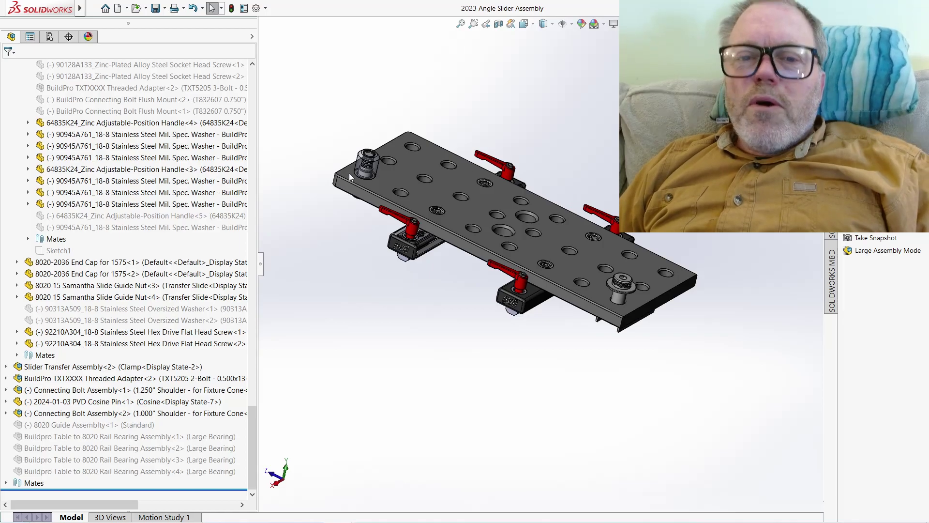
Step: Restore the cosine pin on the plate's corner to its opaque display
{"action": "scroll", "coordinate": [349, 175], "scroll_direction": "down", "scroll_amount": 5}
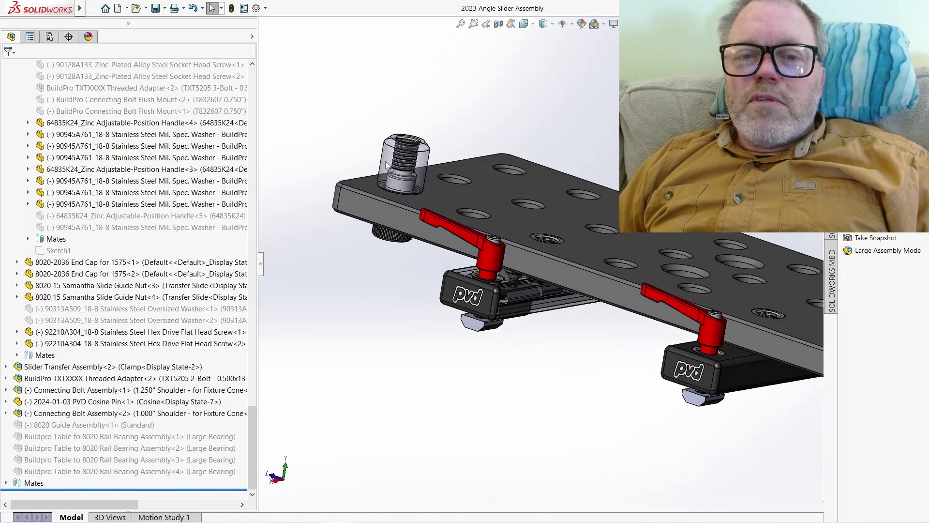
{"action": "right_click", "coordinate": [386, 162]}
{"action": "left_click", "coordinate": [467, 118]}
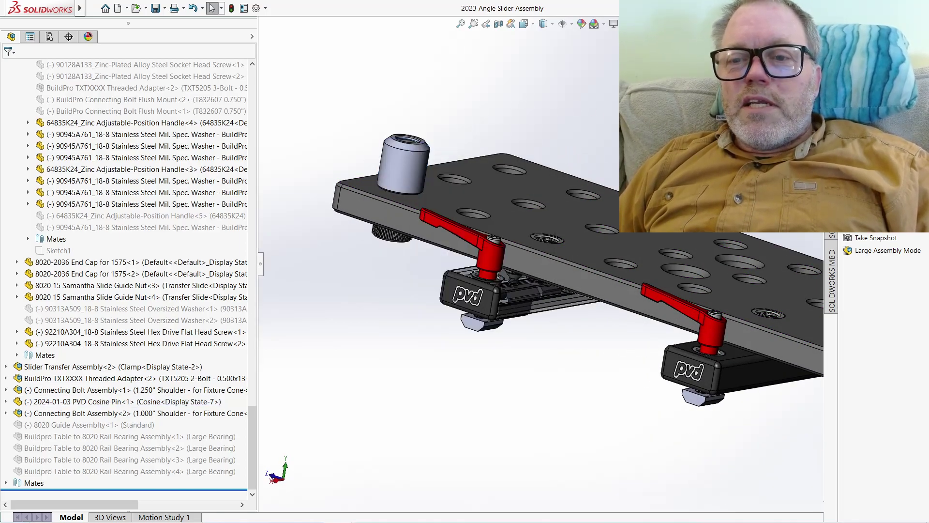
{"action": "scroll", "coordinate": [549, 261], "scroll_direction": "up", "scroll_amount": 3}
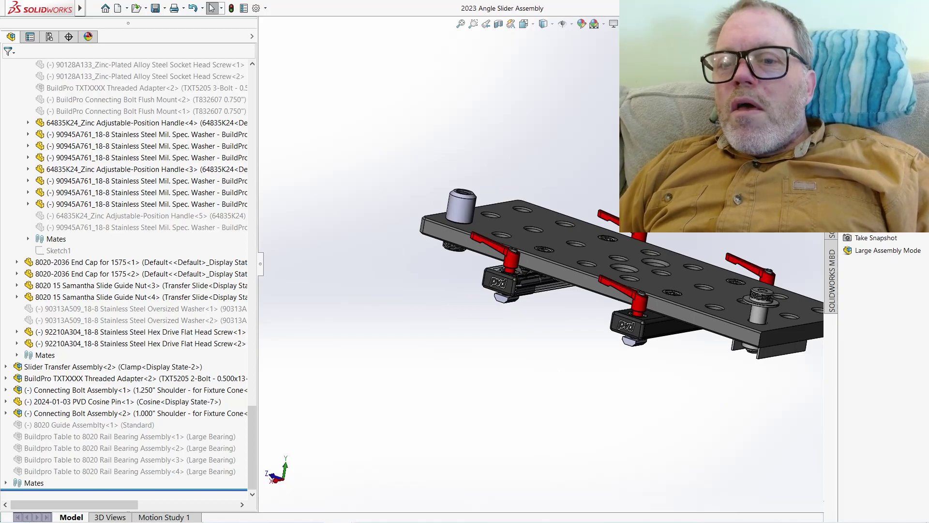
Step: Switch to the PVD Samantha Frame Fixture assembly, clear the selection and view the head assembly's angle slider from above
{"action": "key", "text": "ctrl+Tab"}
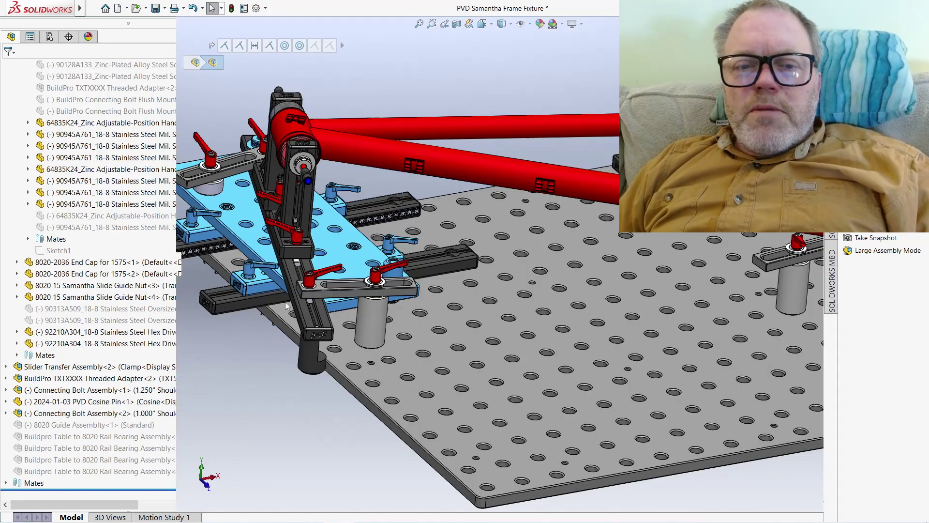
{"action": "left_click", "coordinate": [268, 352]}
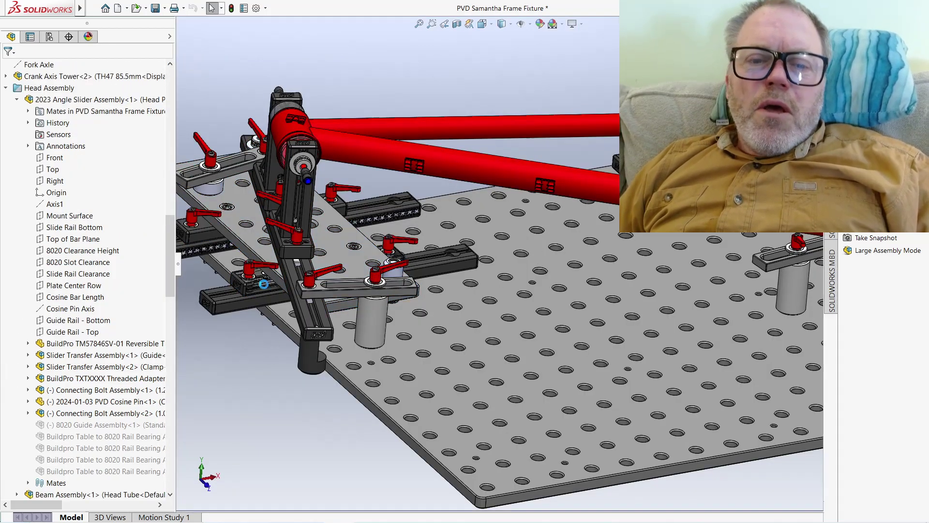
{"action": "middle_click_drag", "start_coordinate": [251, 335], "coordinate": [325, 306]}
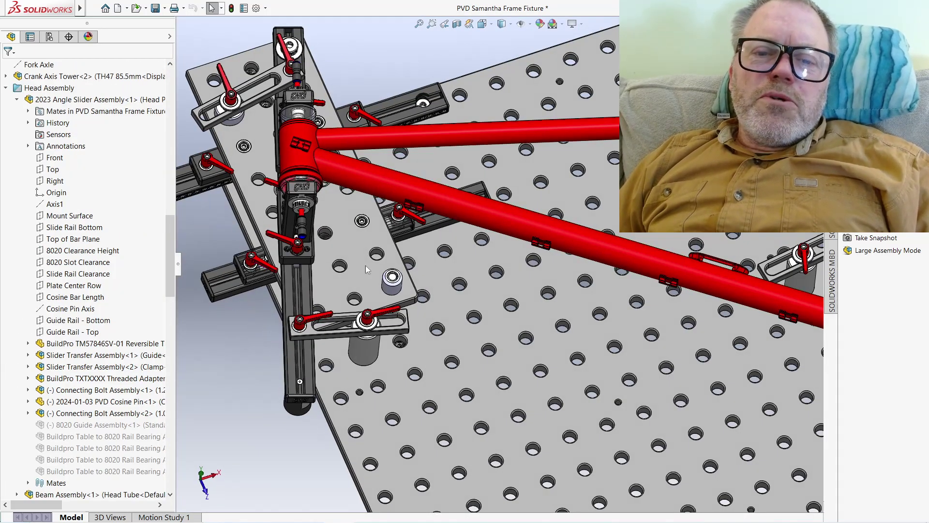
{"action": "middle_click_drag", "start_coordinate": [352, 251], "coordinate": [417, 253]}
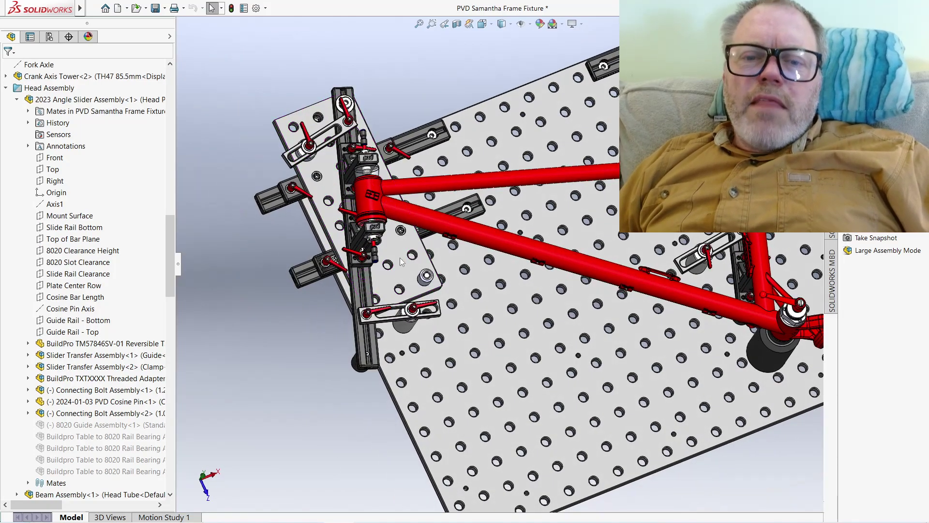
{"action": "scroll", "coordinate": [411, 237], "scroll_direction": "down", "scroll_amount": 3}
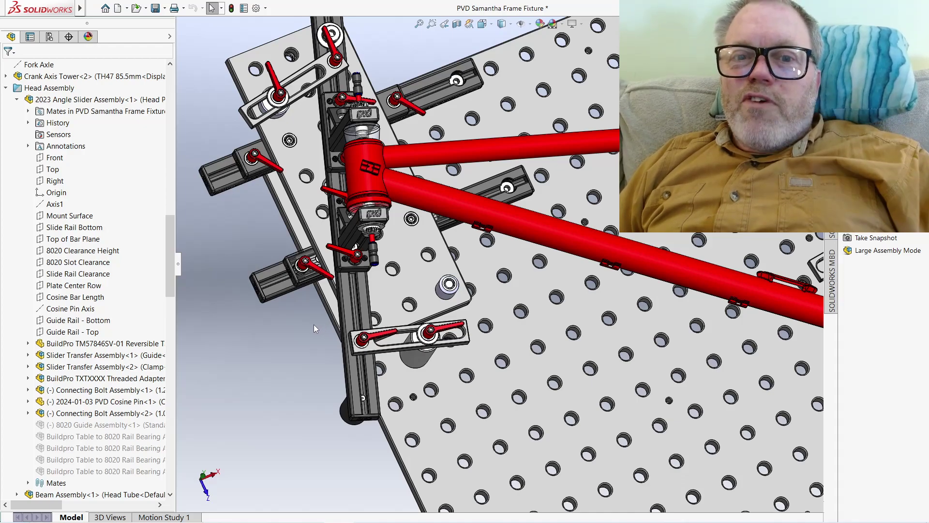
Step: Examine how the head tube towers, angled beam and slotted clamp bars sit on the angle slider plate from several sides
{"action": "key", "text": "z"}
{"action": "middle_click_drag", "start_coordinate": [332, 338], "coordinate": [274, 181]}
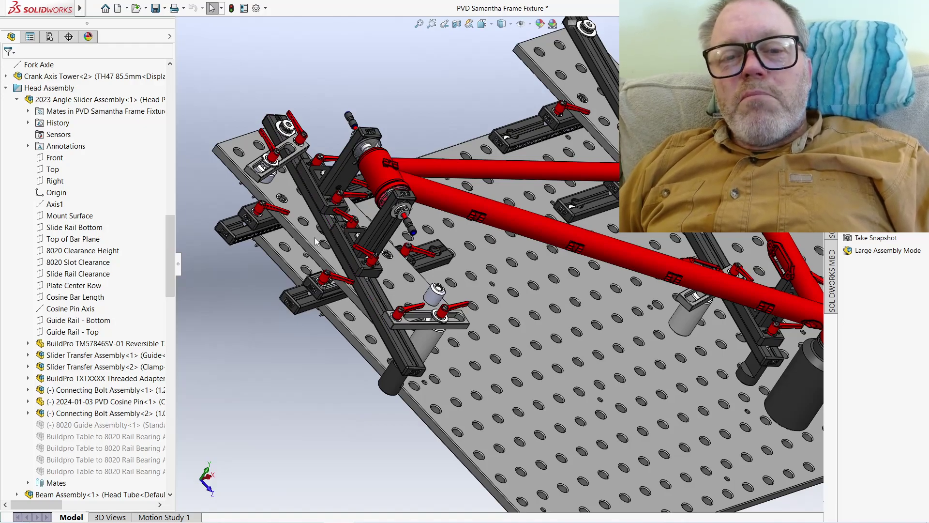
{"action": "middle_click_drag", "start_coordinate": [315, 246], "coordinate": [386, 272]}
{"action": "scroll", "coordinate": [405, 266], "scroll_direction": "down", "scroll_amount": 1}
{"action": "scroll", "coordinate": [436, 240], "scroll_direction": "down", "scroll_amount": 2}
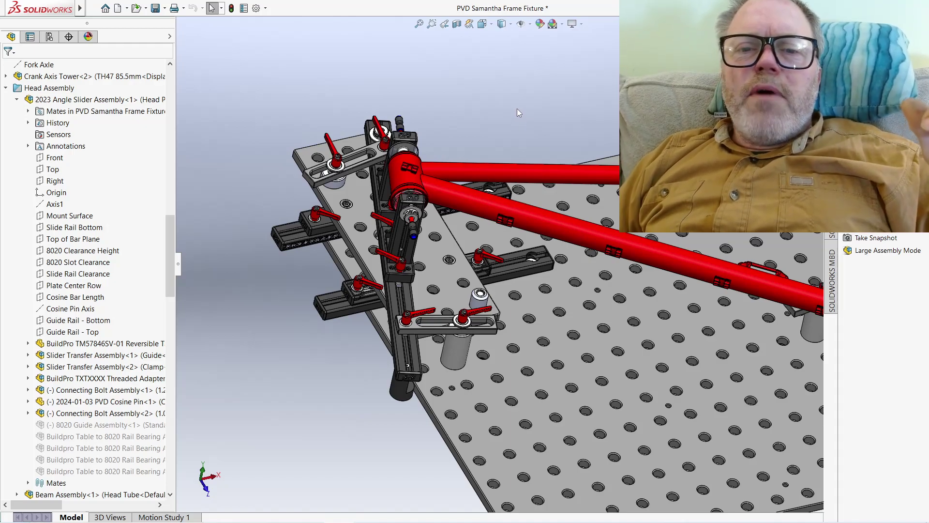
{"action": "middle_click_drag", "start_coordinate": [364, 181], "coordinate": [427, 216]}
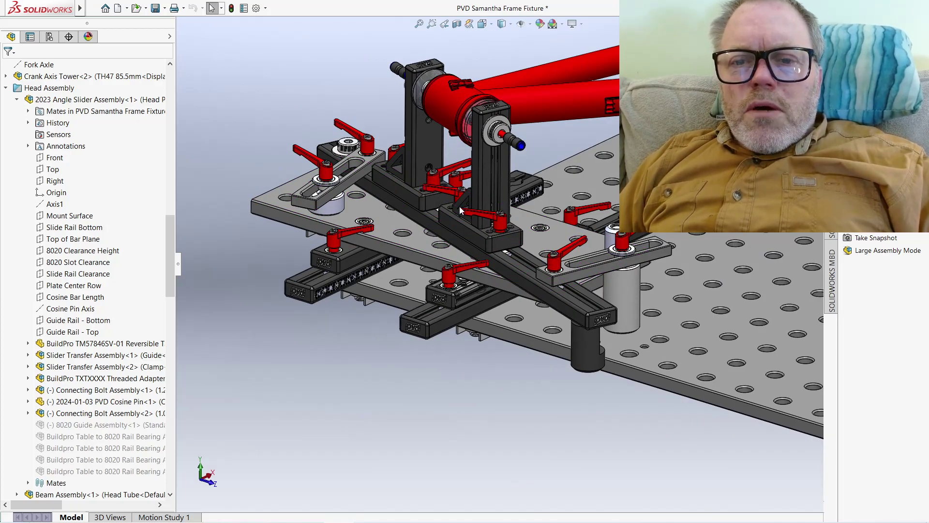
{"action": "scroll", "coordinate": [417, 187], "scroll_direction": "down", "scroll_amount": 3}
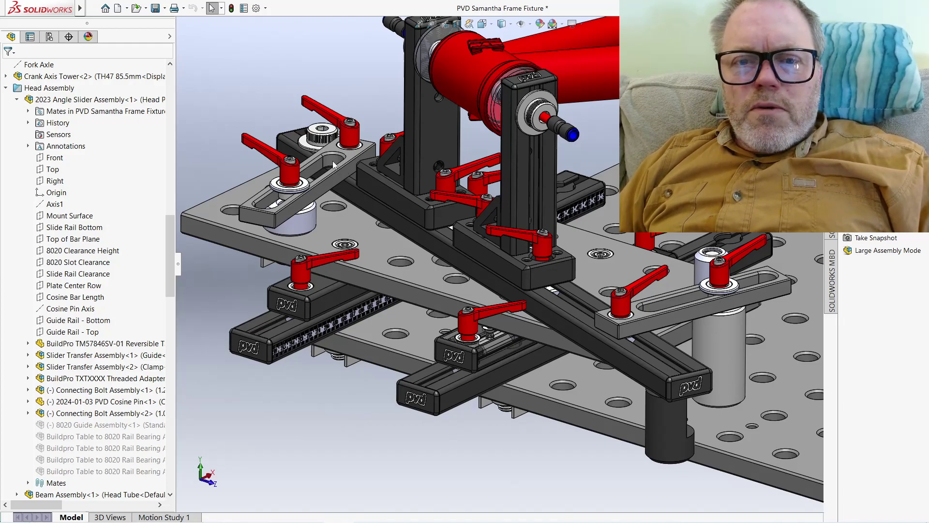
Step: Examine the frame's bottom bracket end, including the crank axis tower and the seat tube beam on the fixture table
{"action": "scroll", "coordinate": [550, 190], "scroll_direction": "up", "scroll_amount": 5}
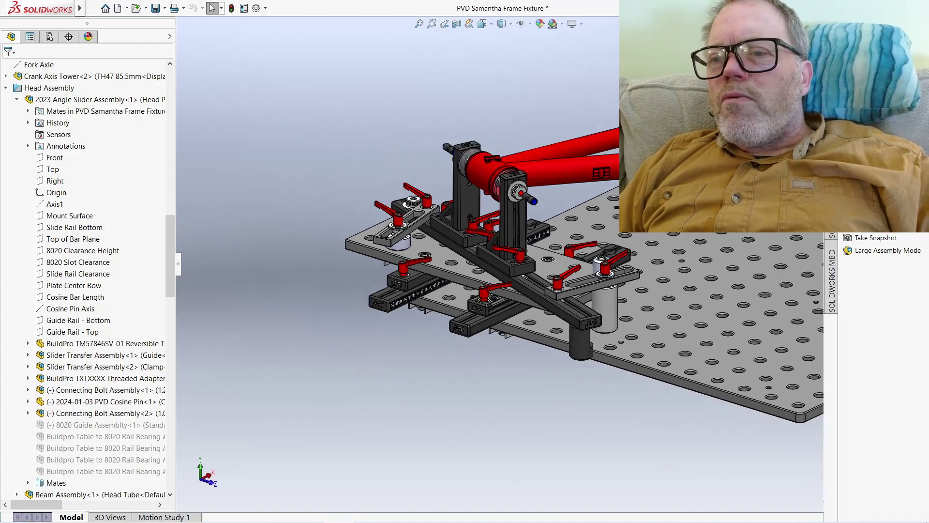
{"action": "scroll", "coordinate": [500, 261], "scroll_direction": "up", "scroll_amount": 3}
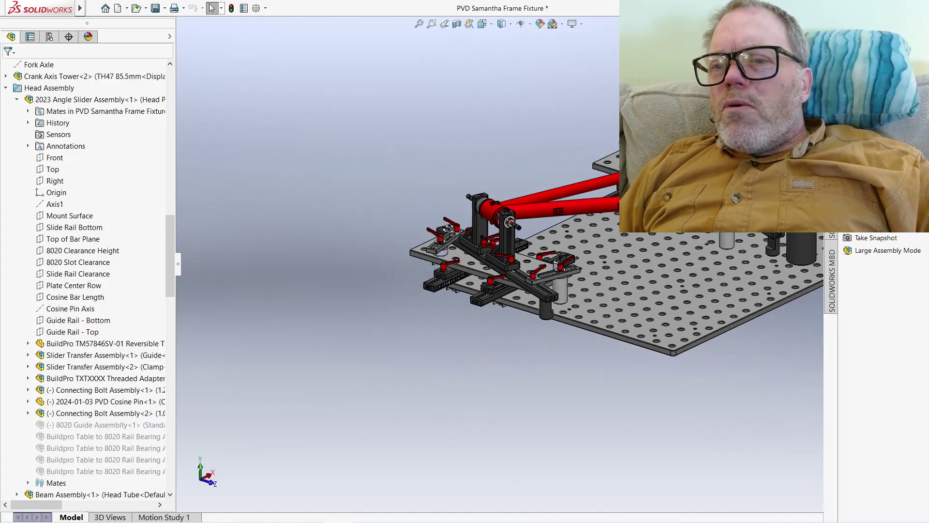
{"action": "scroll", "coordinate": [726, 238], "scroll_direction": "down", "scroll_amount": 6}
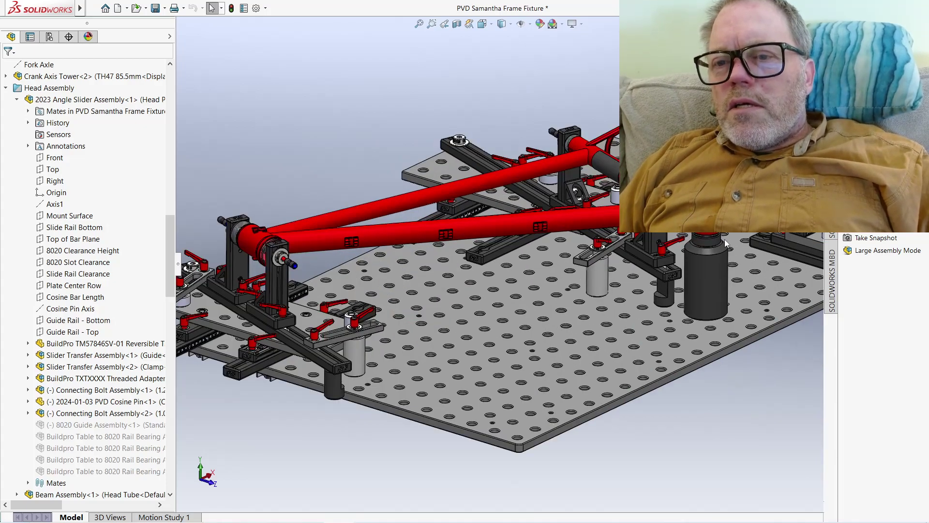
{"action": "scroll", "coordinate": [725, 239], "scroll_direction": "down", "scroll_amount": 6}
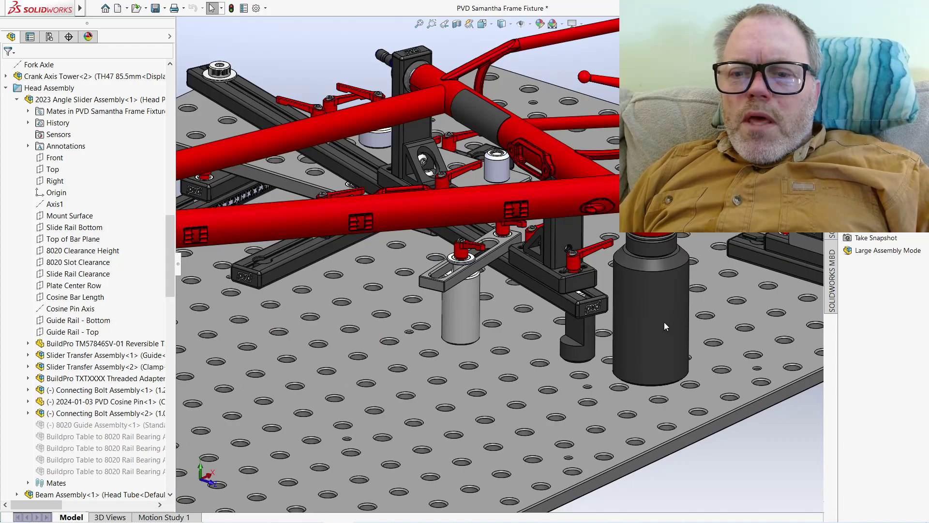
Step: Open the crank axis tower subassembly, found through its cylindrical base on the fixture table, in its own window
{"action": "left_click", "coordinate": [664, 323]}
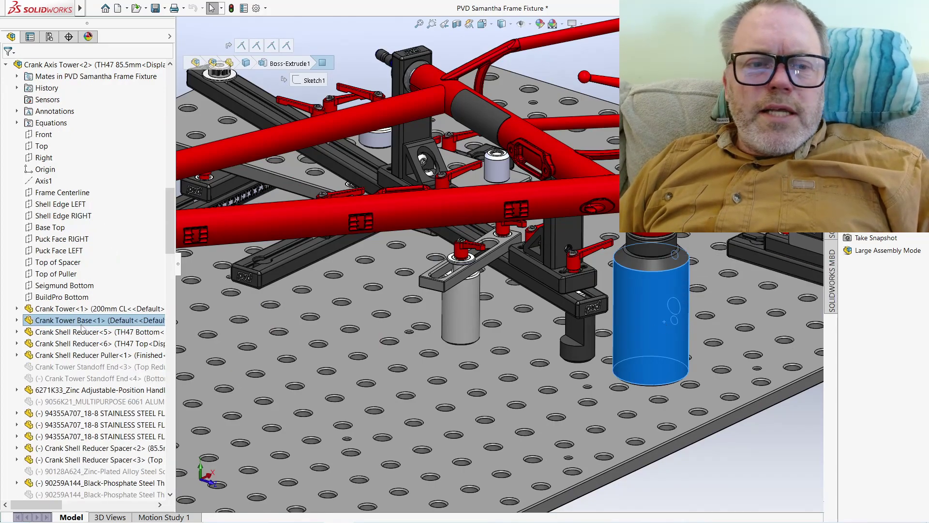
{"action": "left_click", "coordinate": [81, 66]}
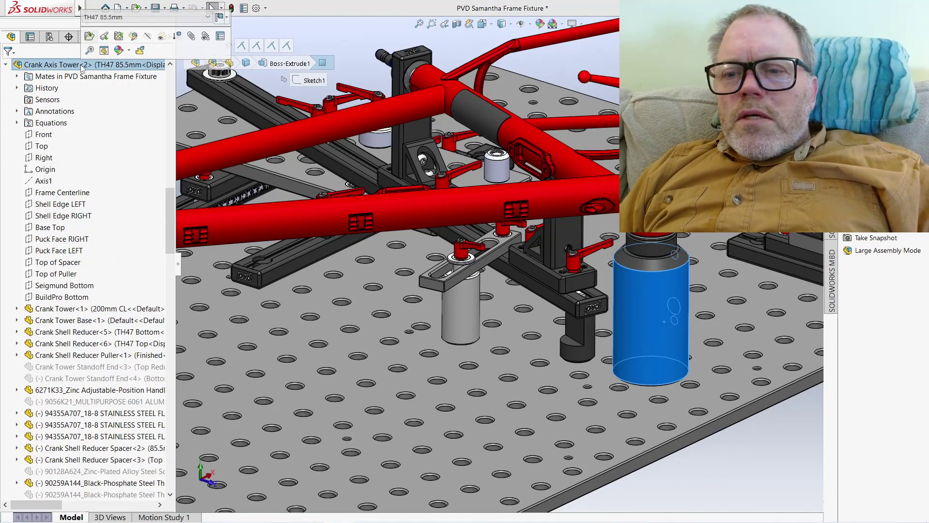
{"action": "left_click", "coordinate": [91, 36]}
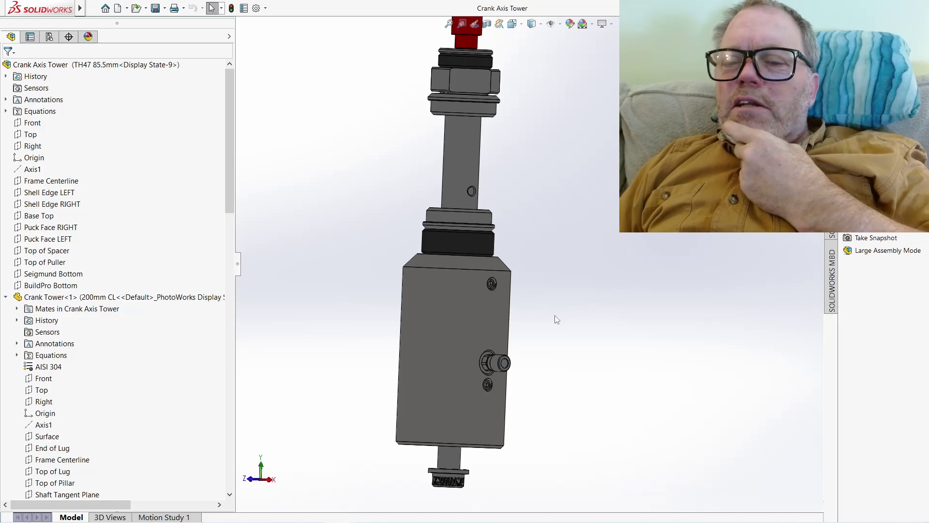
Step: Examine the outside of the crank tower base, including its side fitting, set screw holes and underside bolt
{"action": "middle_click_drag", "start_coordinate": [543, 340], "coordinate": [494, 373]}
{"action": "scroll", "coordinate": [494, 363], "scroll_direction": "down", "scroll_amount": 2}
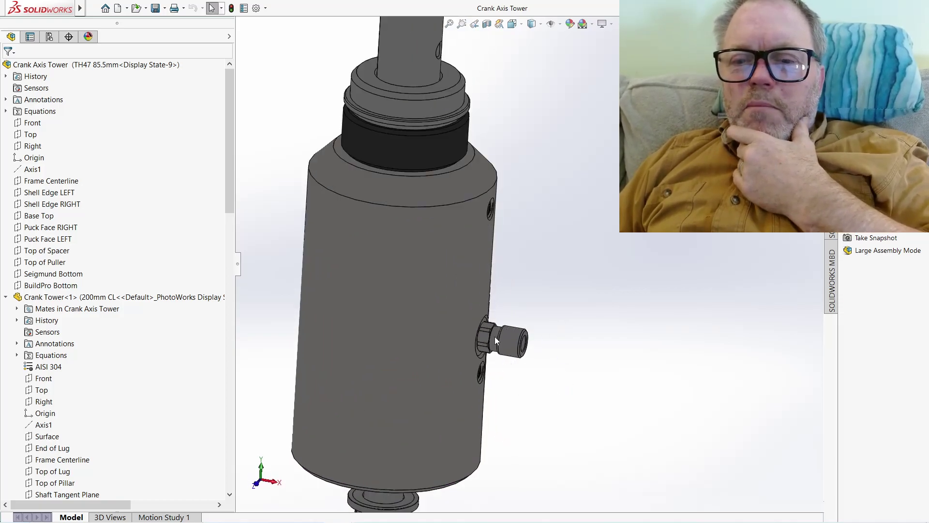
{"action": "scroll", "coordinate": [481, 338], "scroll_direction": "up", "scroll_amount": 2}
{"action": "middle_click_drag", "start_coordinate": [481, 339], "coordinate": [503, 330]}
{"action": "scroll", "coordinate": [506, 326], "scroll_direction": "down", "scroll_amount": 1}
{"action": "scroll", "coordinate": [458, 346], "scroll_direction": "up", "scroll_amount": 2}
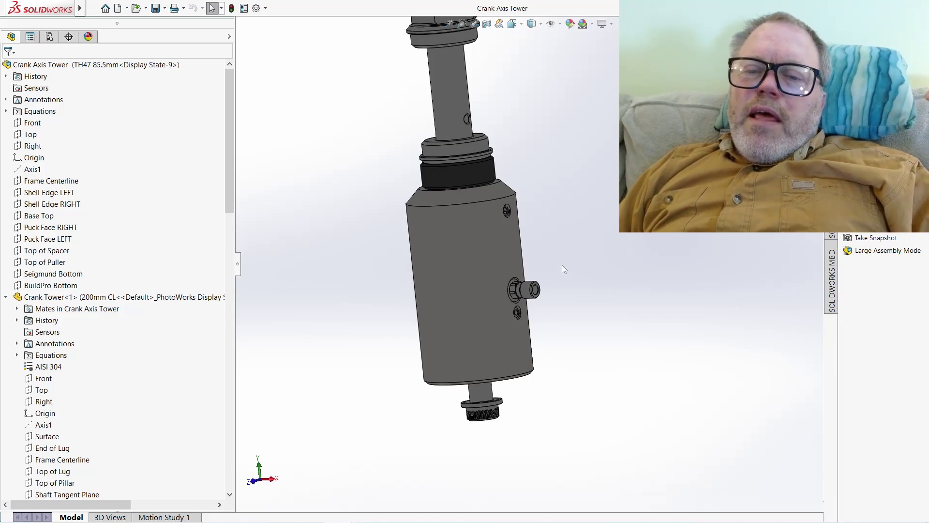
{"action": "scroll", "coordinate": [543, 278], "scroll_direction": "up", "scroll_amount": 2}
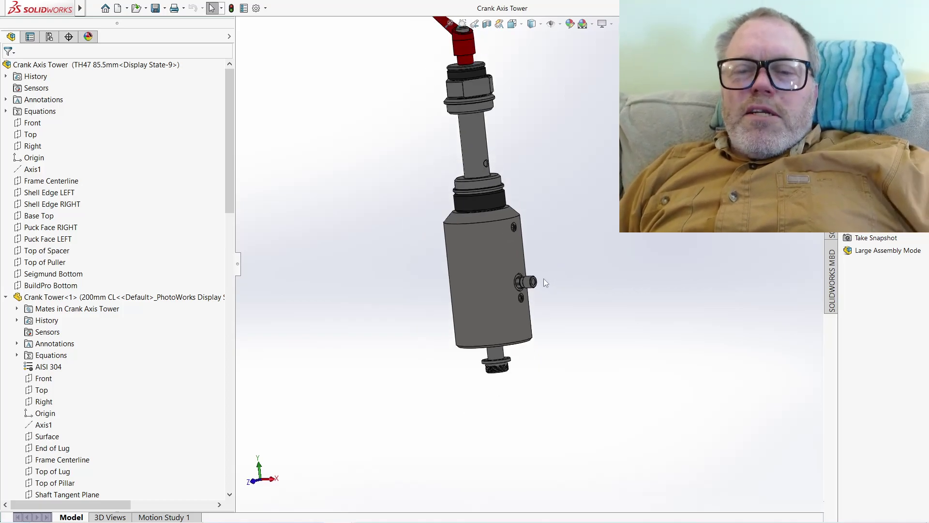
{"action": "middle_click_drag", "start_coordinate": [542, 277], "coordinate": [512, 188]}
{"action": "scroll", "coordinate": [484, 292], "scroll_direction": "down", "scroll_amount": 4}
{"action": "scroll", "coordinate": [484, 292], "scroll_direction": "down", "scroll_amount": 1}
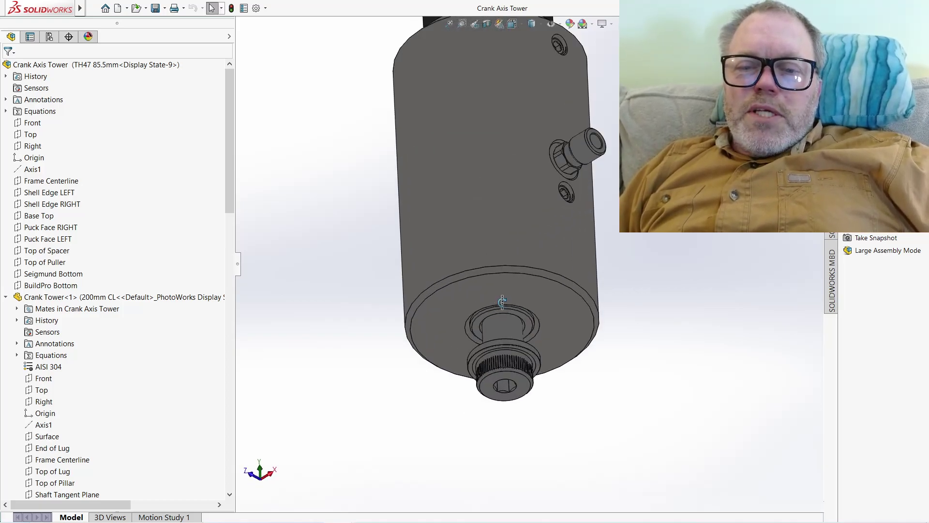
Step: Make the crank tower base transparent and clear the selection
{"action": "middle_click_drag", "start_coordinate": [500, 304], "coordinate": [512, 333]}
{"action": "left_click", "coordinate": [547, 256]}
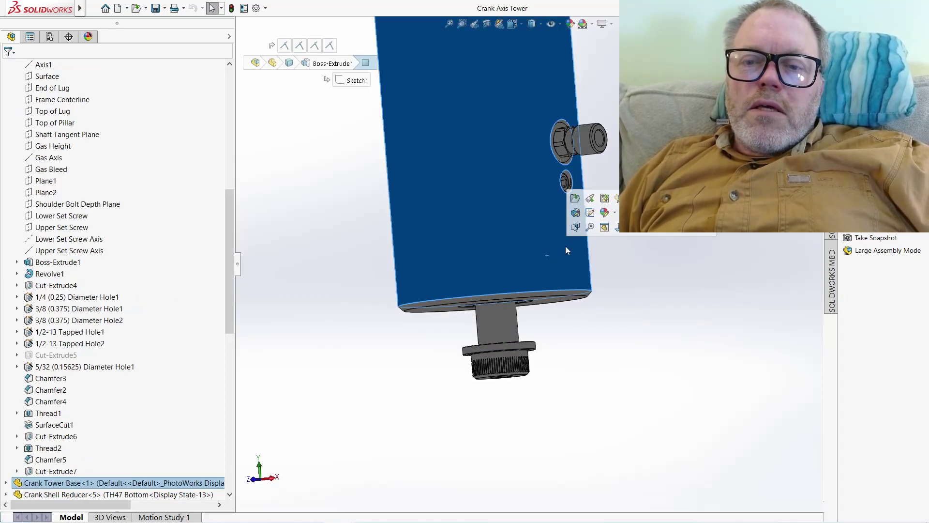
{"action": "left_click", "coordinate": [648, 198]}
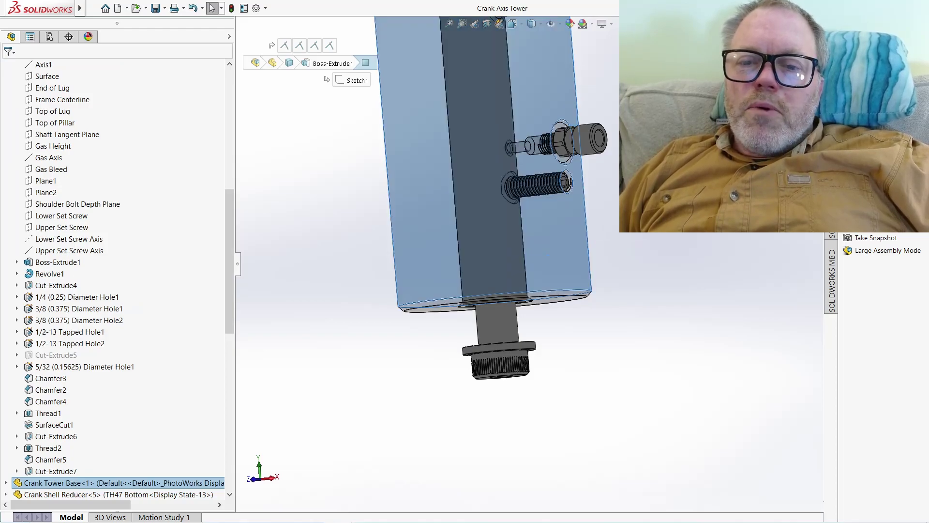
{"action": "left_click", "coordinate": [627, 245]}
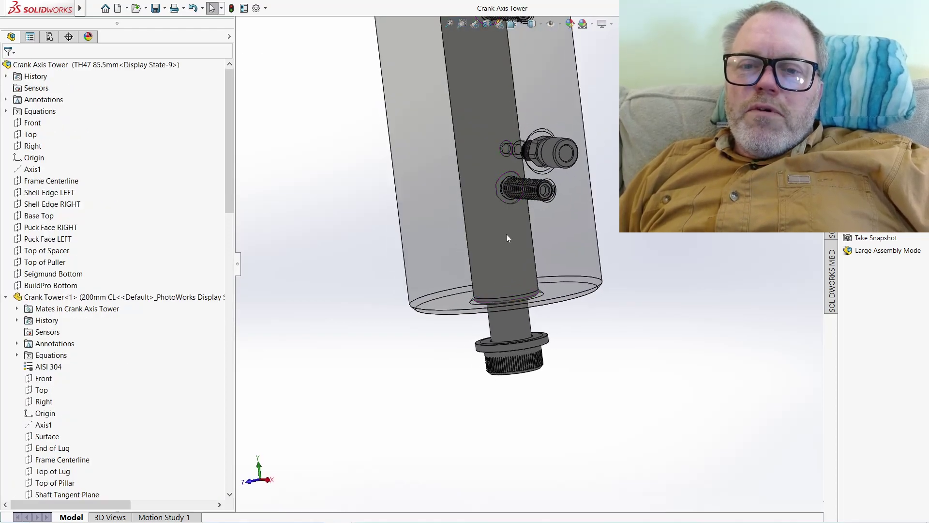
Step: Examine how the set screws and the side fitting reach the central shaft inside the transparent base
{"action": "scroll", "coordinate": [506, 233], "scroll_direction": "up", "scroll_amount": 5}
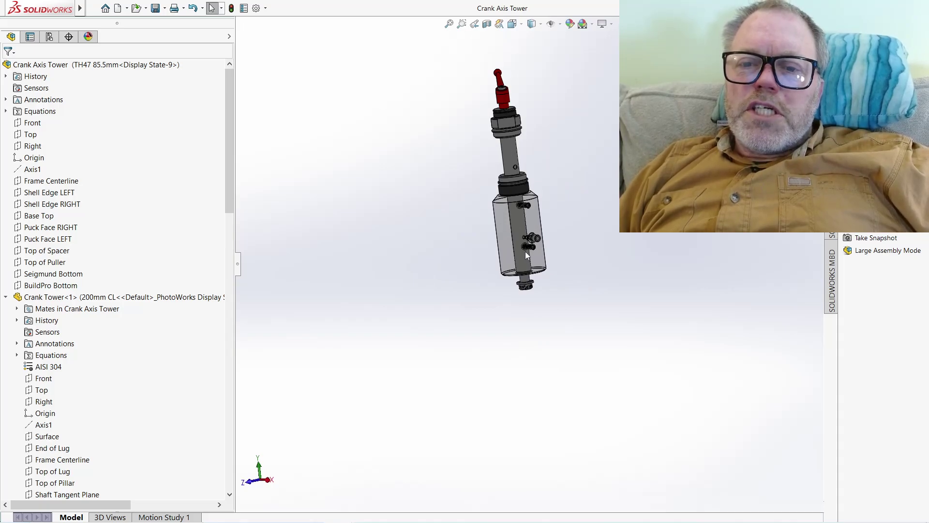
{"action": "scroll", "coordinate": [524, 252], "scroll_direction": "down", "scroll_amount": 3}
{"action": "scroll", "coordinate": [520, 271], "scroll_direction": "down", "scroll_amount": 3}
{"action": "scroll", "coordinate": [522, 280], "scroll_direction": "up", "scroll_amount": 3}
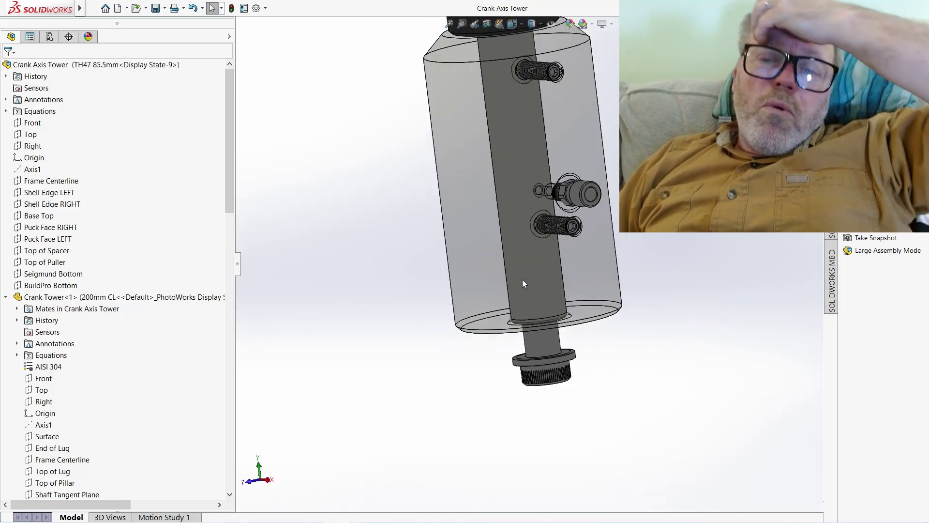
{"action": "middle_click_drag", "start_coordinate": [524, 280], "coordinate": [580, 243]}
{"action": "left_click", "coordinate": [583, 265]}
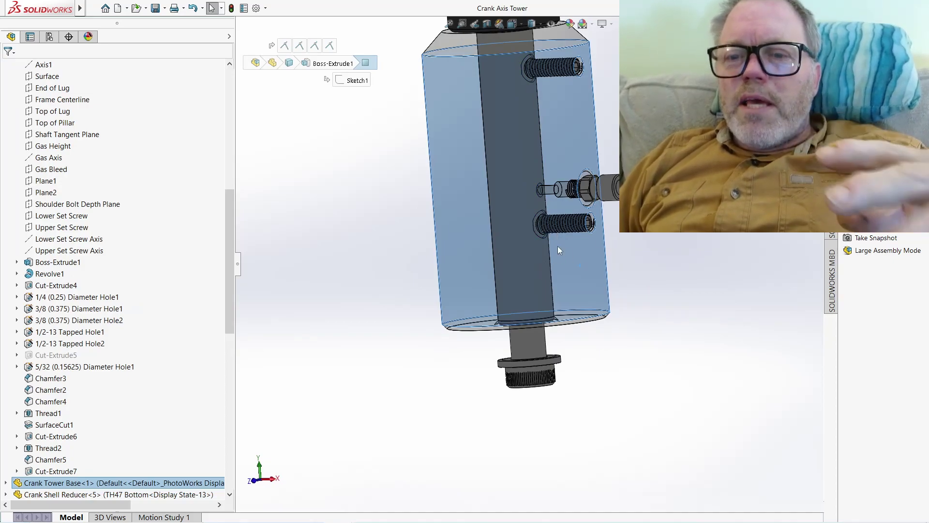
{"action": "scroll", "coordinate": [565, 196], "scroll_direction": "down", "scroll_amount": 2}
{"action": "scroll", "coordinate": [565, 196], "scroll_direction": "down", "scroll_amount": 3}
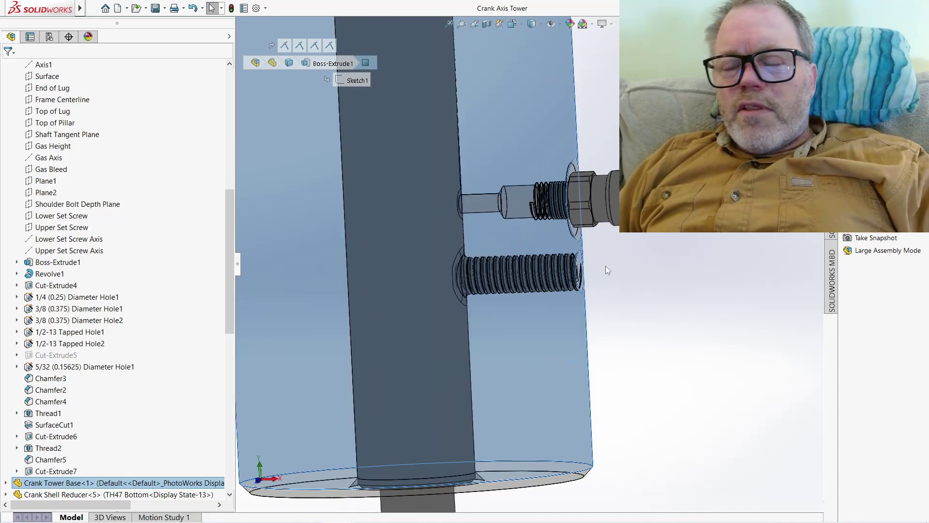
{"action": "left_click", "coordinate": [611, 294]}
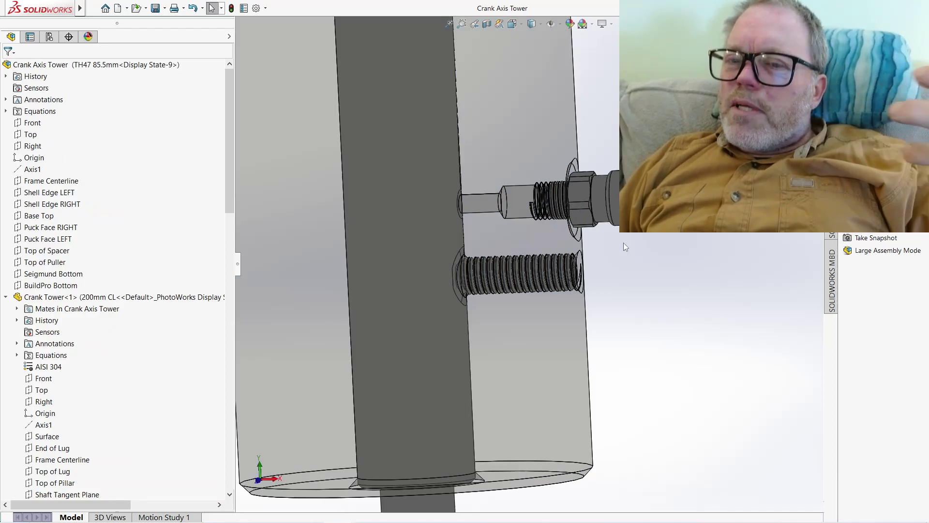
Step: View the whole crank axis tower, from the transparent base up to the shell reducers and red clamping handle
{"action": "scroll", "coordinate": [557, 233], "scroll_direction": "up", "scroll_amount": 3}
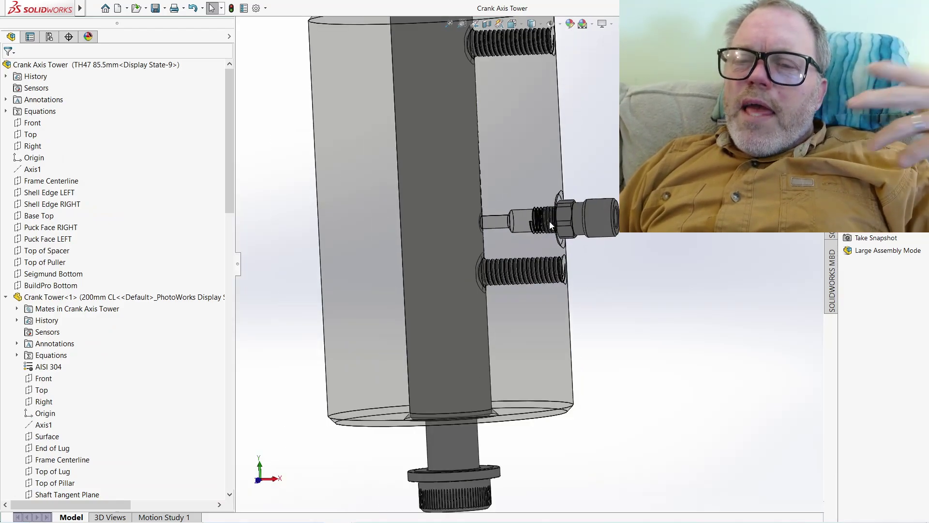
{"action": "scroll", "coordinate": [545, 219], "scroll_direction": "up", "scroll_amount": 3}
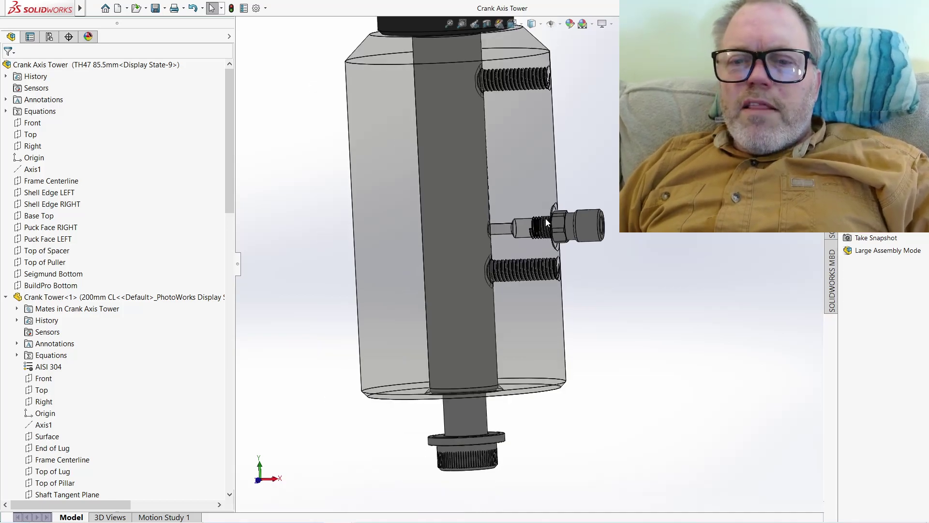
{"action": "scroll", "coordinate": [571, 145], "scroll_direction": "up", "scroll_amount": 2}
{"action": "scroll", "coordinate": [564, 151], "scroll_direction": "up", "scroll_amount": 1}
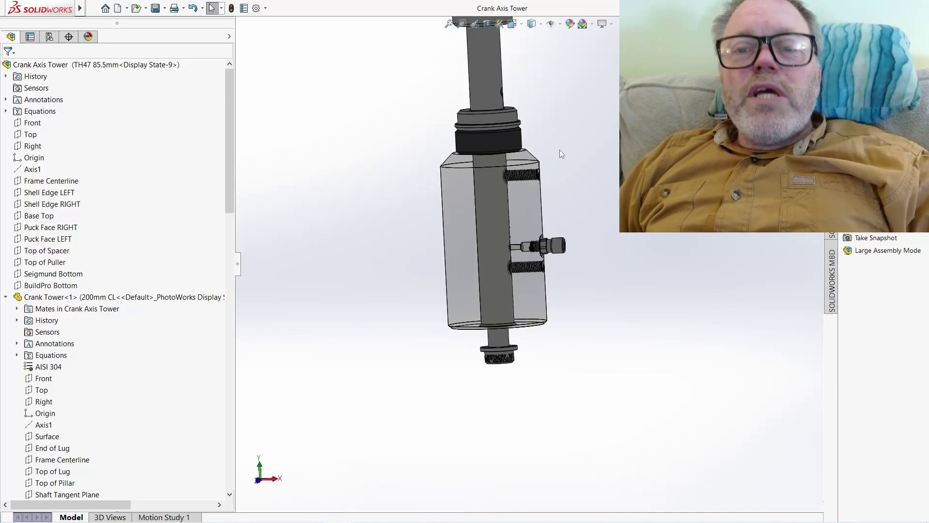
{"action": "scroll", "coordinate": [551, 161], "scroll_direction": "up", "scroll_amount": 1}
{"action": "scroll", "coordinate": [528, 122], "scroll_direction": "up", "scroll_amount": 1}
{"action": "scroll", "coordinate": [544, 154], "scroll_direction": "down", "scroll_amount": 3}
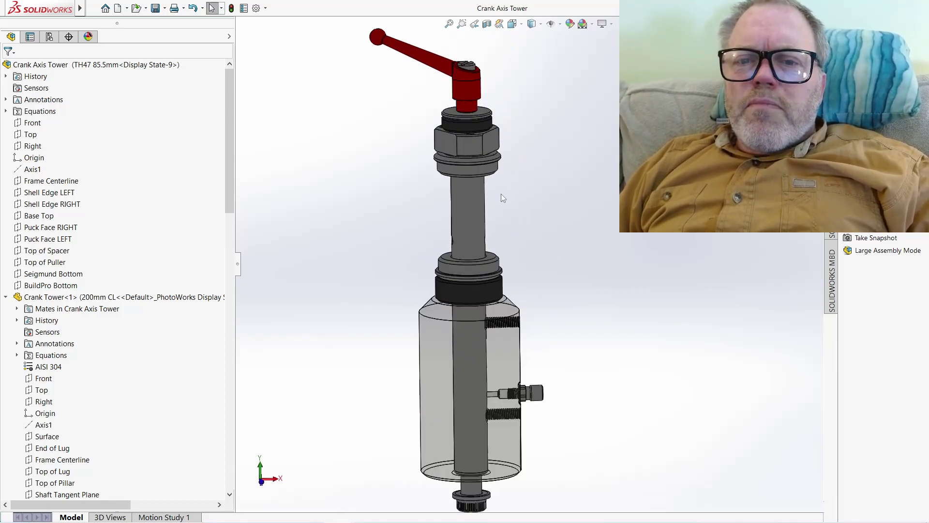
Step: Make the crank tower shaft inside the base transparent and clear the selection
{"action": "scroll", "coordinate": [497, 249], "scroll_direction": "down", "scroll_amount": 2}
{"action": "scroll", "coordinate": [471, 353], "scroll_direction": "up", "scroll_amount": 2}
{"action": "scroll", "coordinate": [567, 315], "scroll_direction": "down", "scroll_amount": 4}
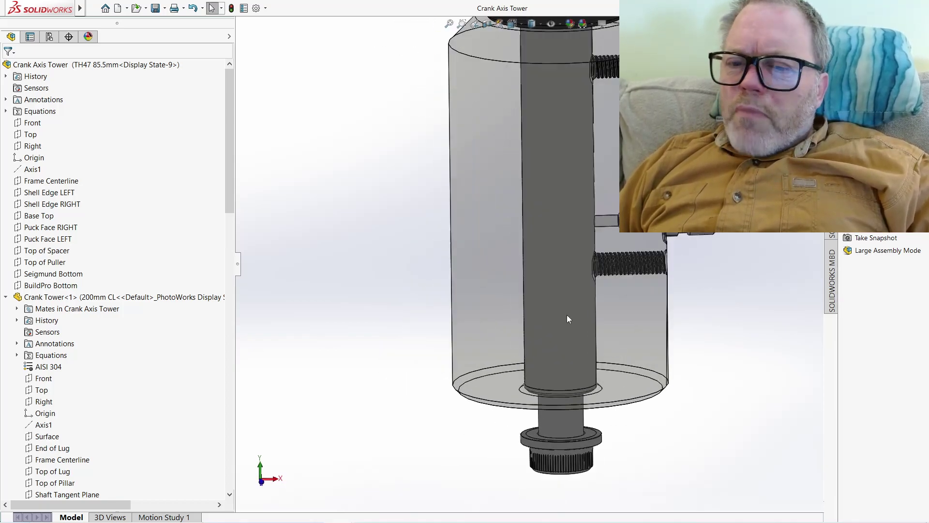
{"action": "left_click", "coordinate": [558, 334]}
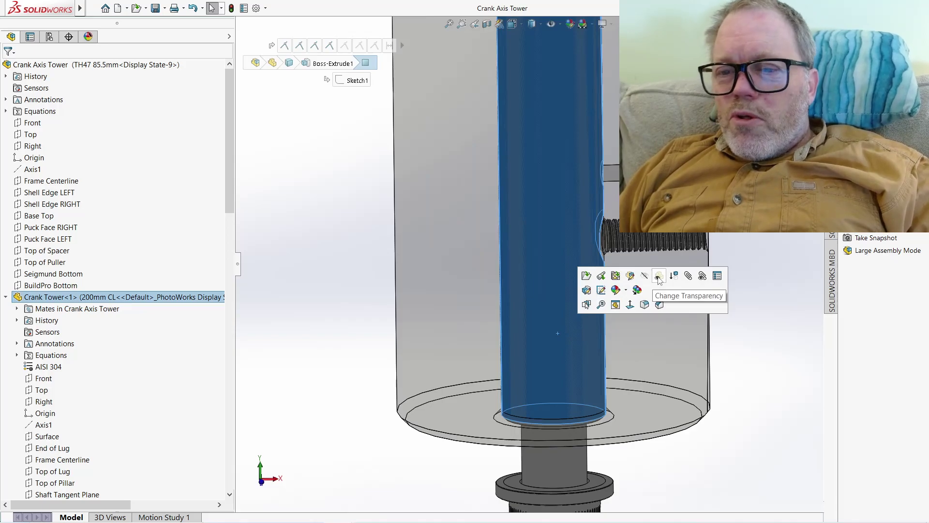
{"action": "left_click", "coordinate": [638, 292]}
{"action": "left_click", "coordinate": [734, 338]}
Step: Examine the shaft's internal bore, the threaded shoulder bolt at its lower end and the passage from the side fitting
{"action": "scroll", "coordinate": [587, 373], "scroll_direction": "up", "scroll_amount": 2}
{"action": "middle_click_drag", "start_coordinate": [587, 374], "coordinate": [586, 347]}
{"action": "scroll", "coordinate": [583, 333], "scroll_direction": "up", "scroll_amount": 3}
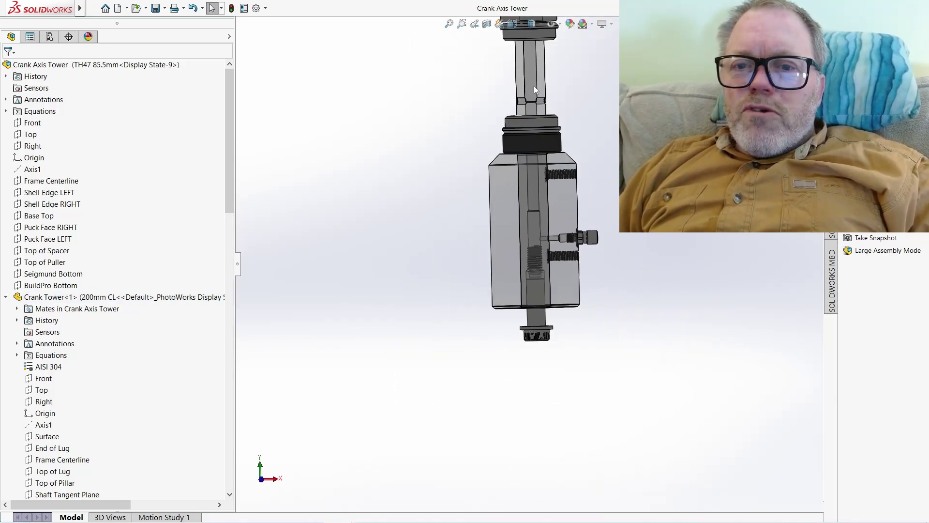
{"action": "scroll", "coordinate": [544, 274], "scroll_direction": "down", "scroll_amount": 3}
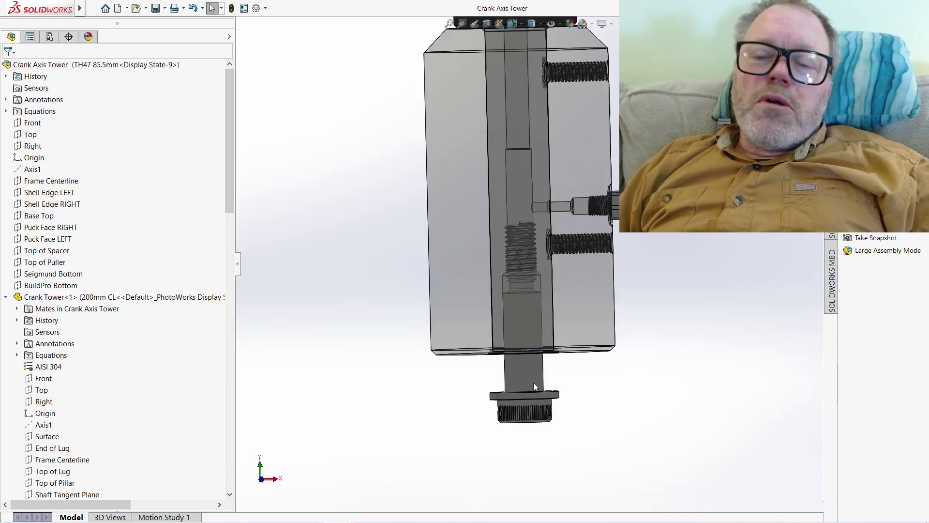
{"action": "scroll", "coordinate": [530, 294], "scroll_direction": "down", "scroll_amount": 2}
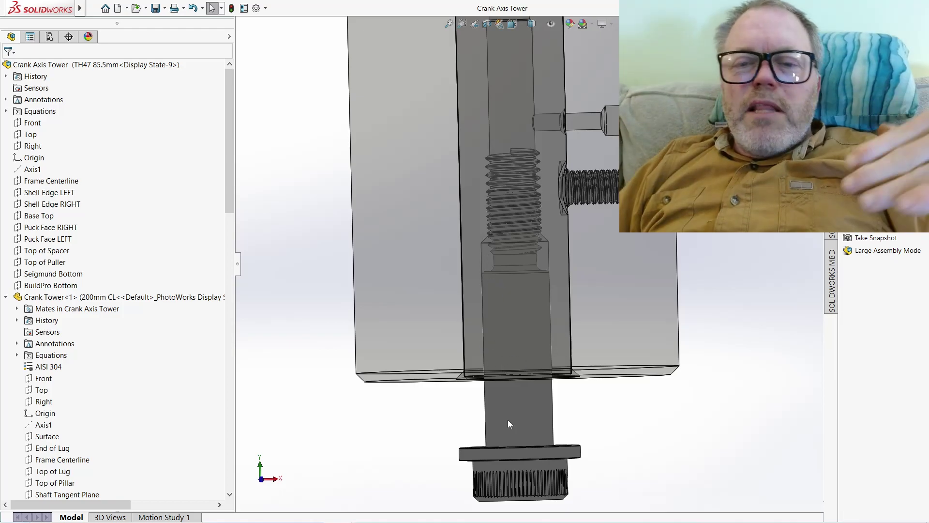
{"action": "scroll", "coordinate": [531, 275], "scroll_direction": "up", "scroll_amount": 2}
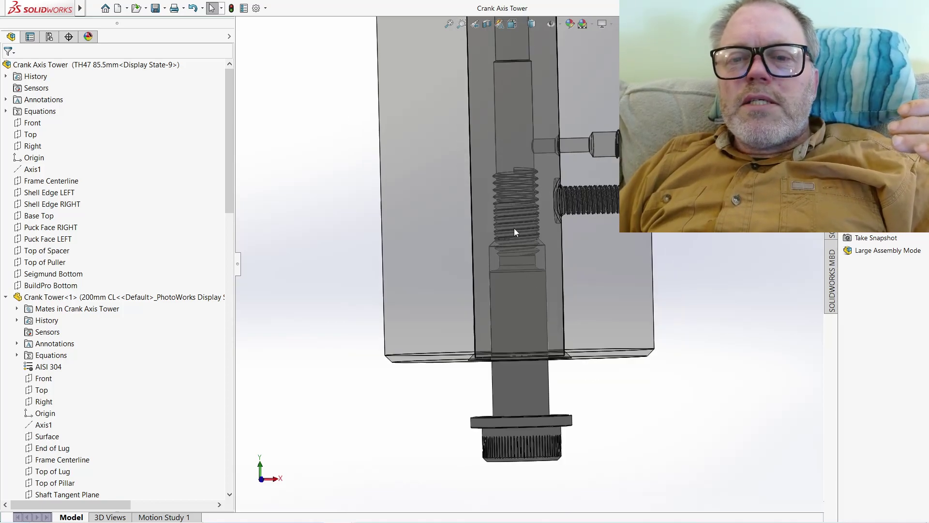
{"action": "middle_click_drag", "start_coordinate": [516, 233], "coordinate": [530, 288]}
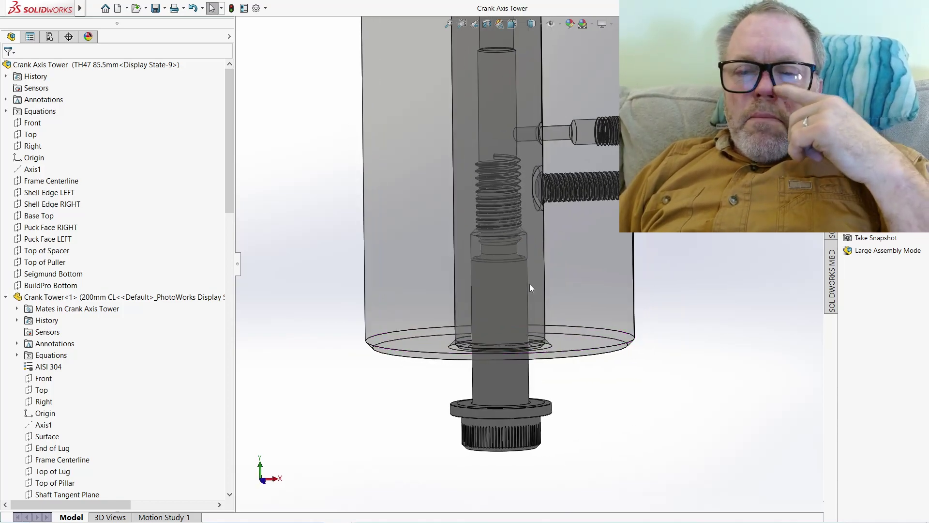
{"action": "scroll", "coordinate": [528, 266], "scroll_direction": "up", "scroll_amount": 2}
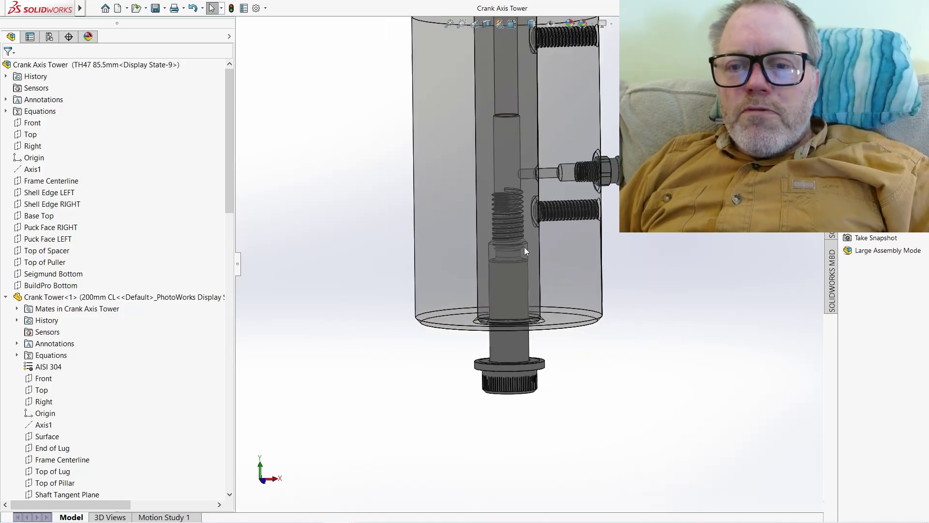
{"action": "scroll", "coordinate": [525, 238], "scroll_direction": "up", "scroll_amount": 3}
{"action": "scroll", "coordinate": [529, 124], "scroll_direction": "down", "scroll_amount": 5}
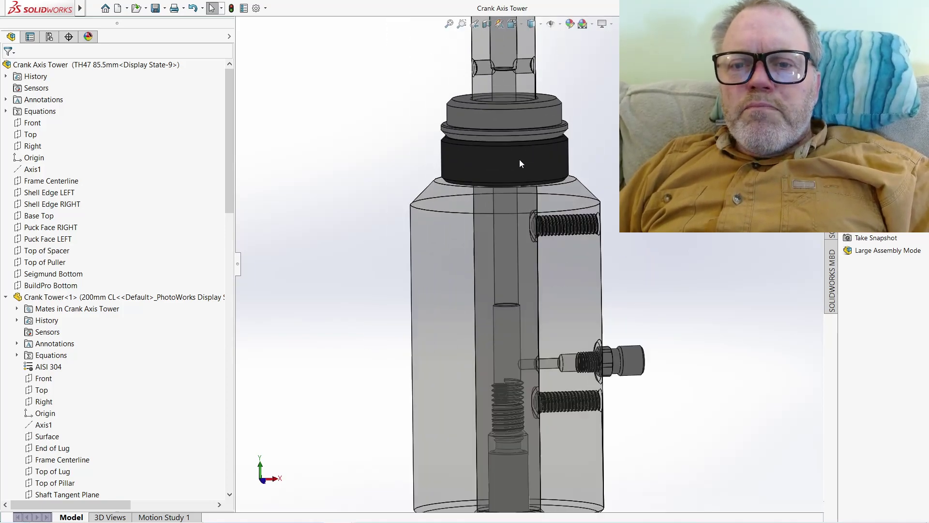
{"action": "scroll", "coordinate": [525, 201], "scroll_direction": "up", "scroll_amount": 3}
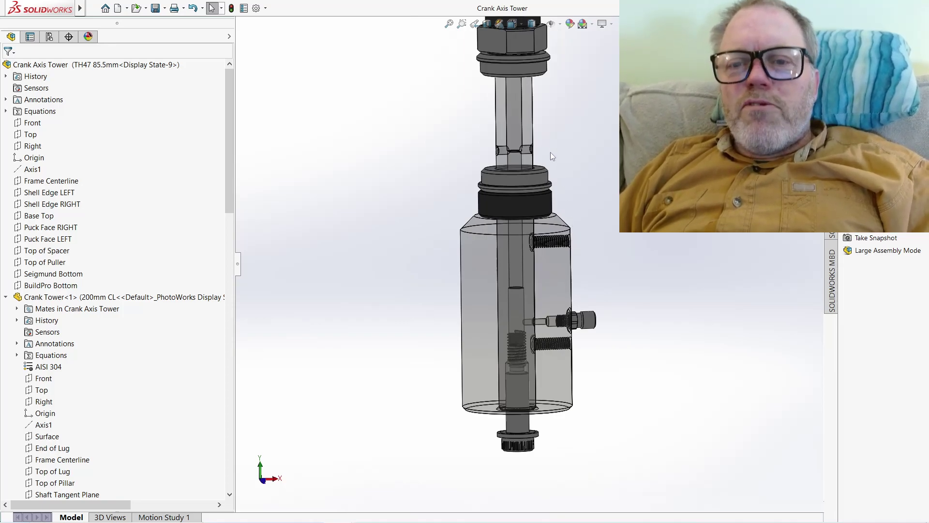
Step: Examine the tower's upper end, including the adjustable-position handle, the puller and the upper shell reducer
{"action": "scroll", "coordinate": [549, 118], "scroll_direction": "up", "scroll_amount": 3}
{"action": "scroll", "coordinate": [515, 190], "scroll_direction": "down", "scroll_amount": 6}
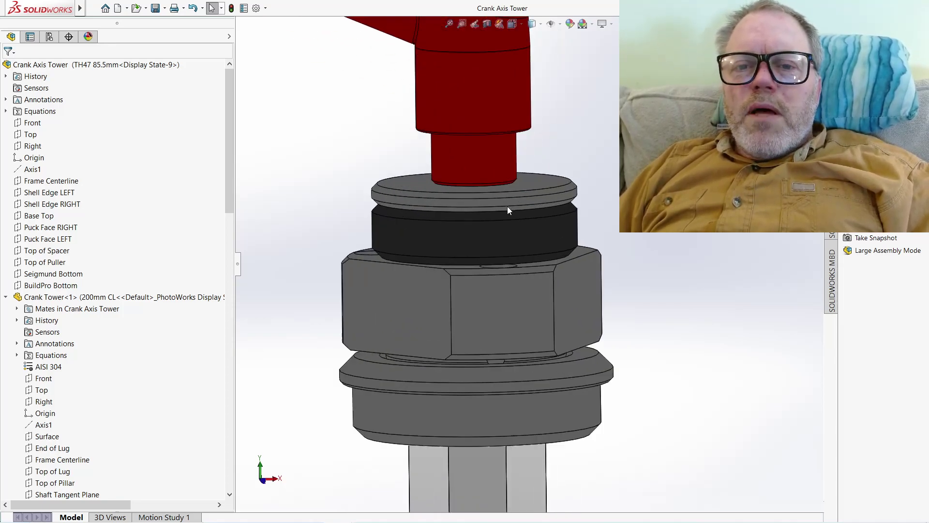
{"action": "middle_click_drag", "start_coordinate": [507, 208], "coordinate": [500, 186]}
{"action": "scroll", "coordinate": [498, 181], "scroll_direction": "up", "scroll_amount": 3}
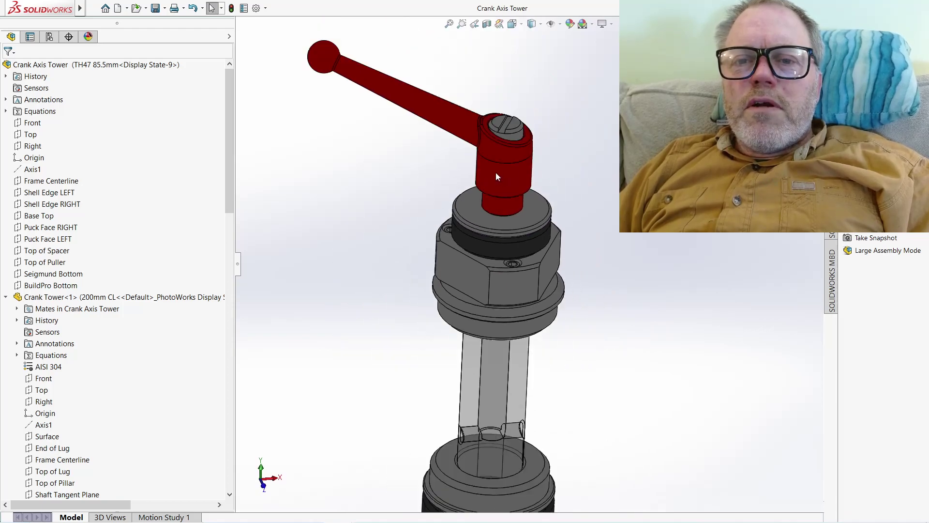
{"action": "left_click", "coordinate": [498, 170]}
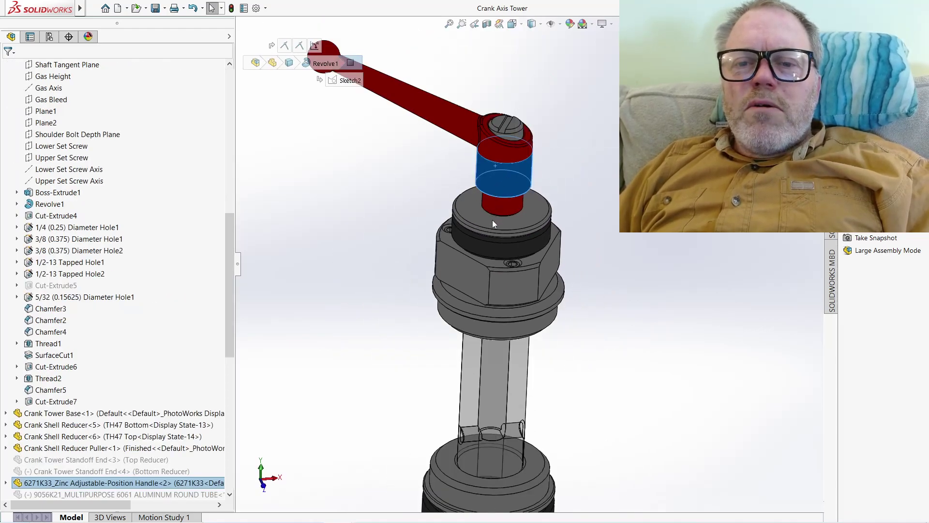
{"action": "middle_click_drag", "start_coordinate": [500, 209], "coordinate": [506, 245]}
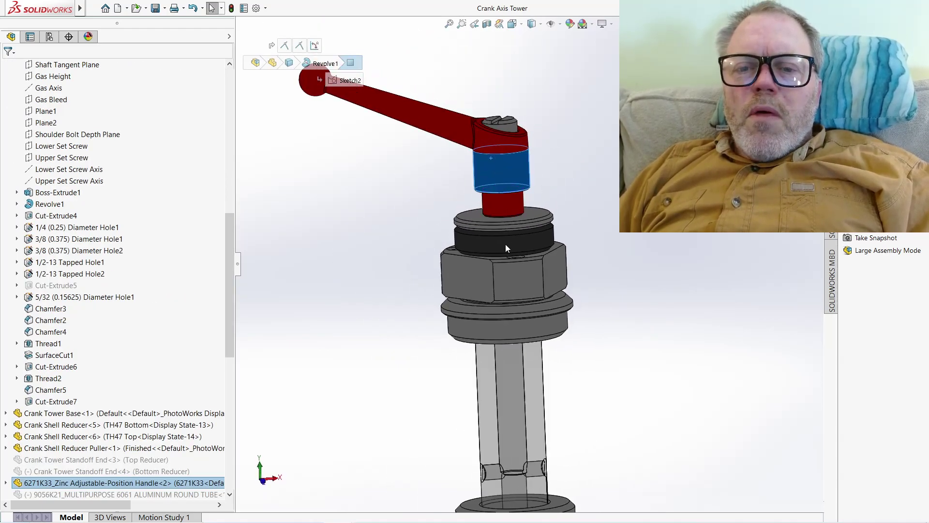
{"action": "scroll", "coordinate": [507, 244], "scroll_direction": "down", "scroll_amount": 5}
Step: Open the transparent crank tower shaft as its own part
{"action": "scroll", "coordinate": [516, 254], "scroll_direction": "up", "scroll_amount": 5}
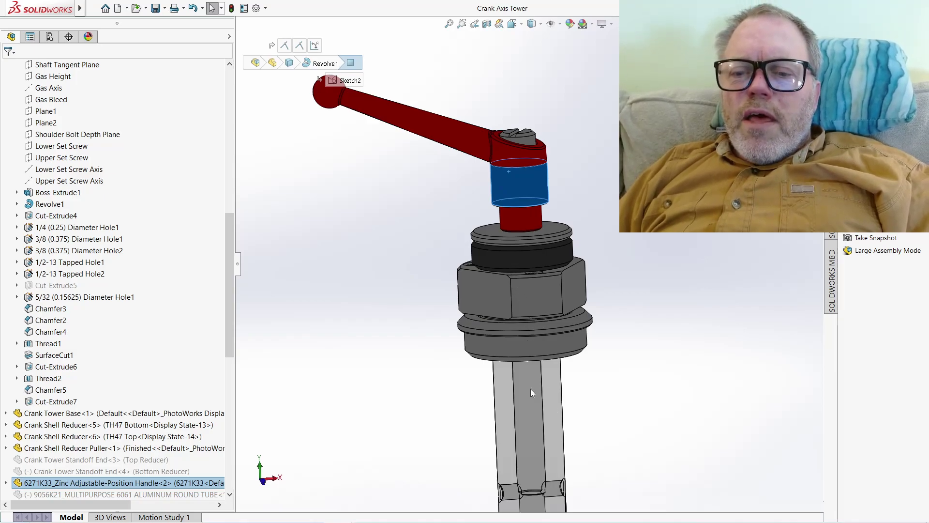
{"action": "left_click", "coordinate": [548, 386]}
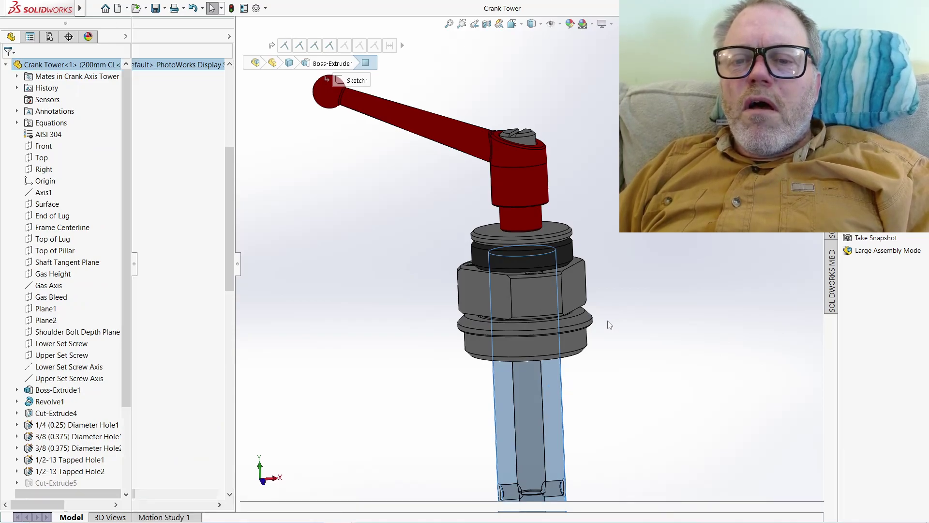
Step: Examine the crank tower part's upper internal thread, central bore and side holes along its full length
{"action": "scroll", "coordinate": [478, 174], "scroll_direction": "up", "scroll_amount": 3}
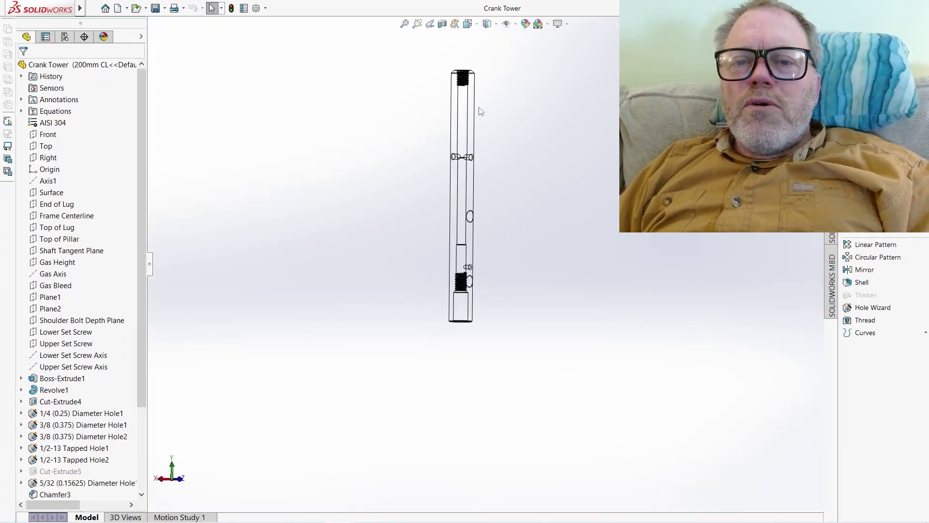
{"action": "scroll", "coordinate": [477, 107], "scroll_direction": "down", "scroll_amount": 4}
{"action": "scroll", "coordinate": [467, 108], "scroll_direction": "down", "scroll_amount": 6}
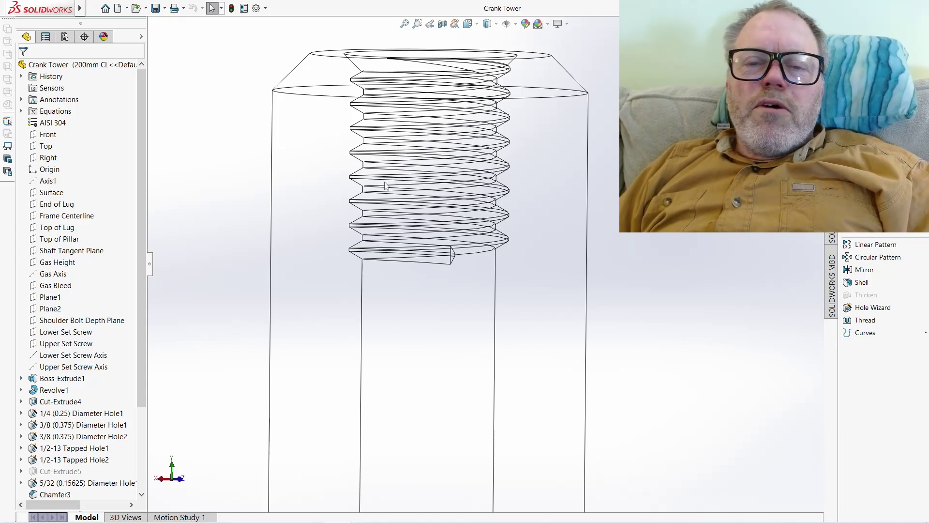
{"action": "scroll", "coordinate": [586, 304], "scroll_direction": "up", "scroll_amount": 3}
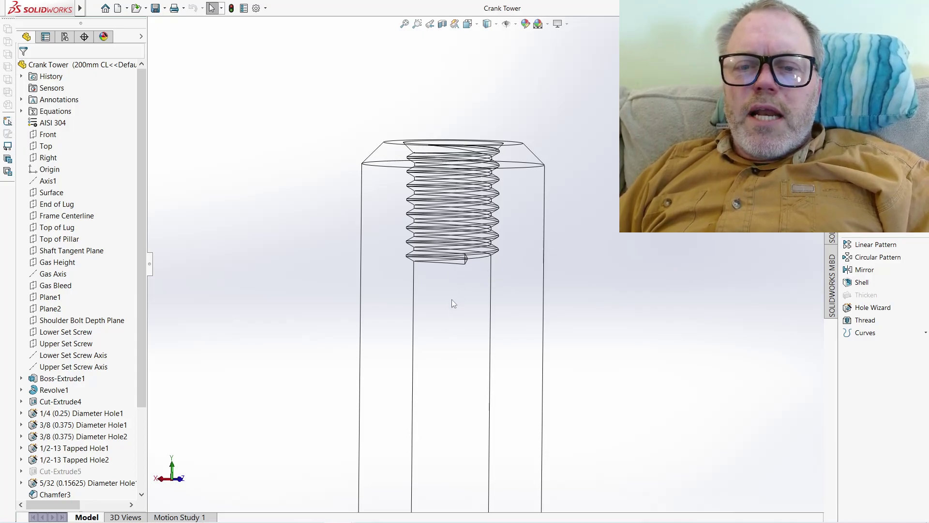
{"action": "scroll", "coordinate": [451, 298], "scroll_direction": "up", "scroll_amount": 4}
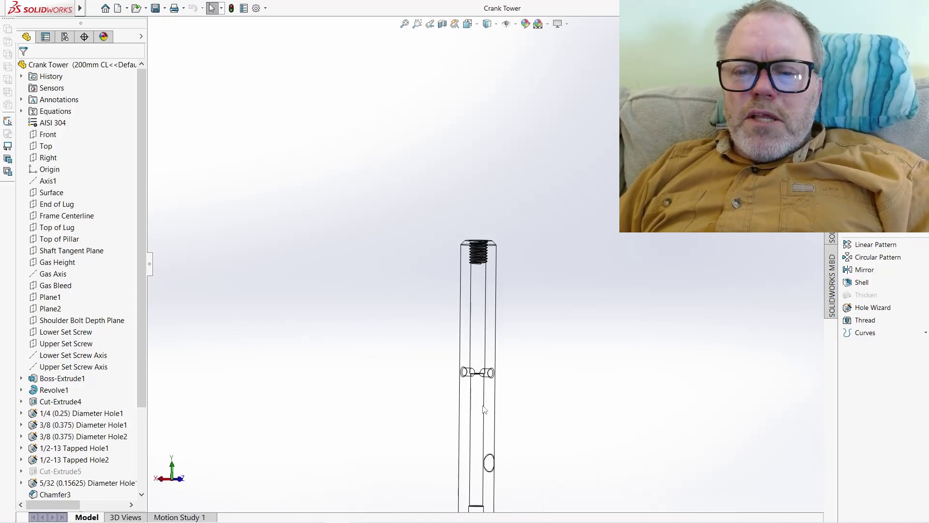
{"action": "scroll", "coordinate": [483, 477], "scroll_direction": "up", "scroll_amount": 3}
{"action": "scroll", "coordinate": [486, 472], "scroll_direction": "down", "scroll_amount": 3}
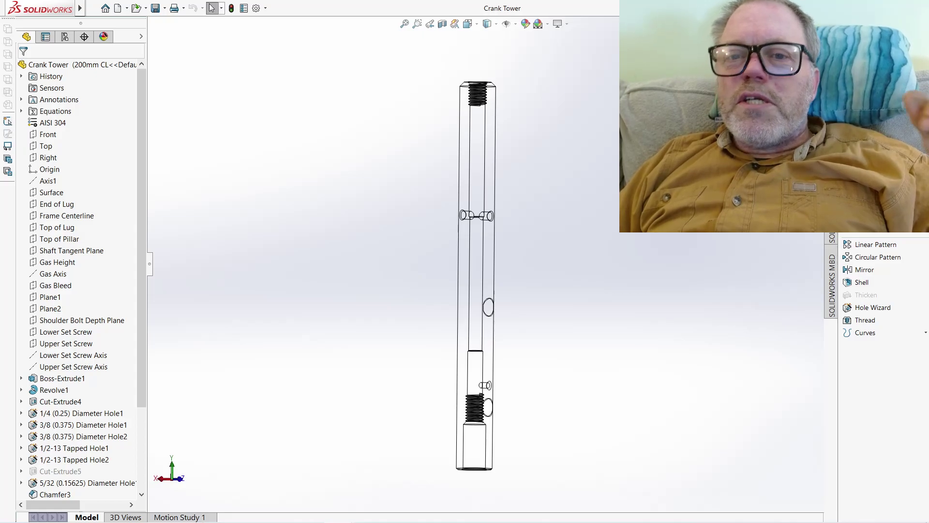
Step: Return to the Crank Axis Tower assembly, make the tower base and shaft opaque again, and clear the selection
{"action": "key", "text": "ctrl+Tab"}
{"action": "scroll", "coordinate": [605, 313], "scroll_direction": "up", "scroll_amount": 5}
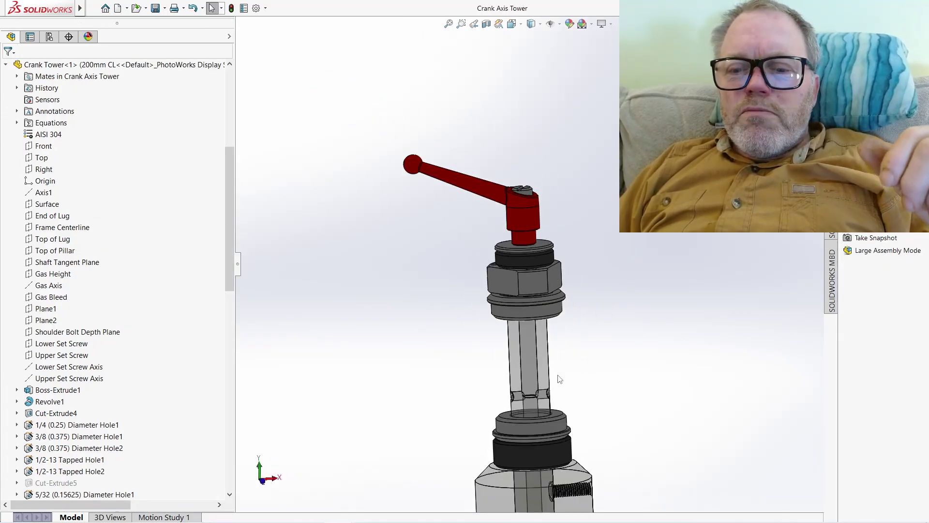
{"action": "right_click", "coordinate": [520, 405]}
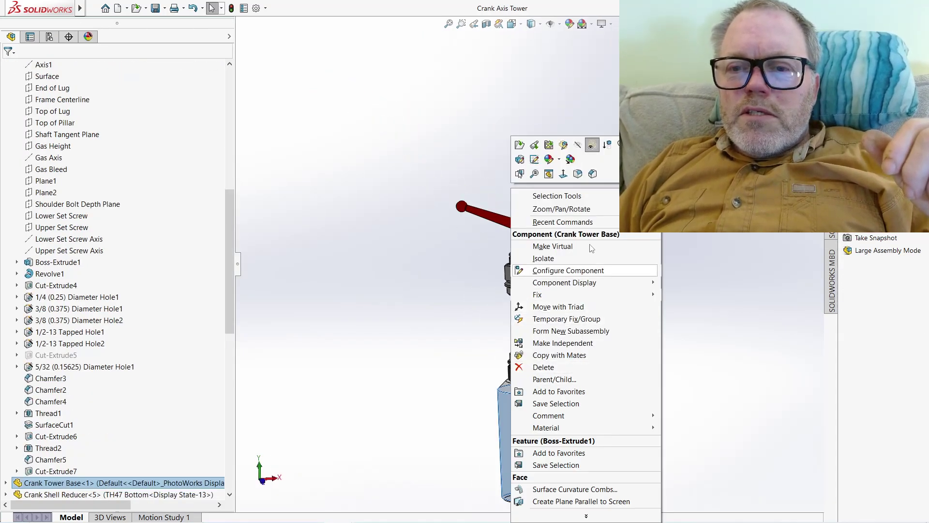
{"action": "key", "text": "Escape"}
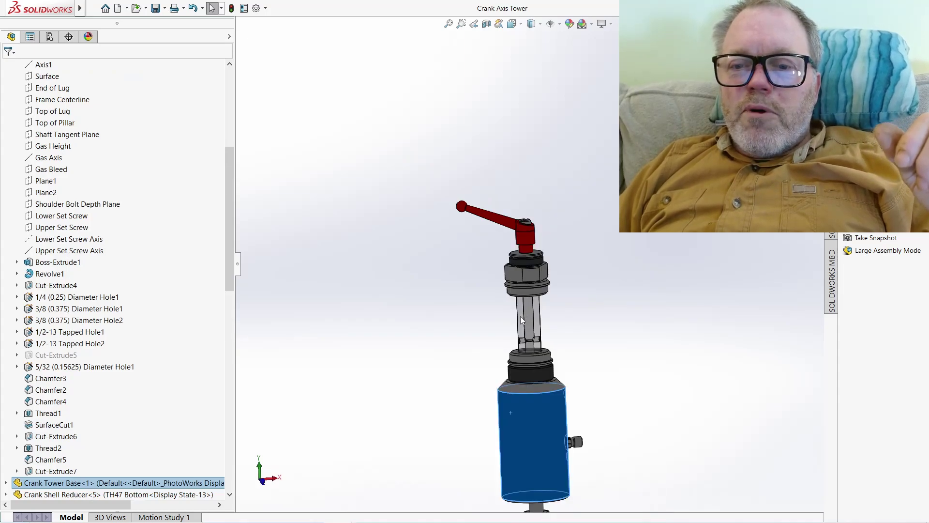
{"action": "left_click", "coordinate": [520, 315]}
{"action": "left_click", "coordinate": [619, 261]}
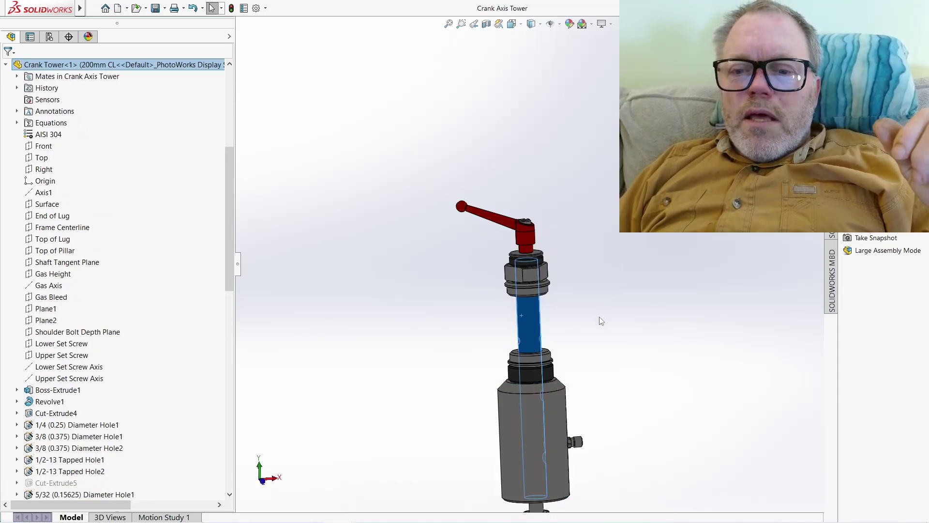
{"action": "left_click", "coordinate": [599, 317]}
{"action": "middle_click_drag", "start_coordinate": [563, 367], "coordinate": [397, 290]}
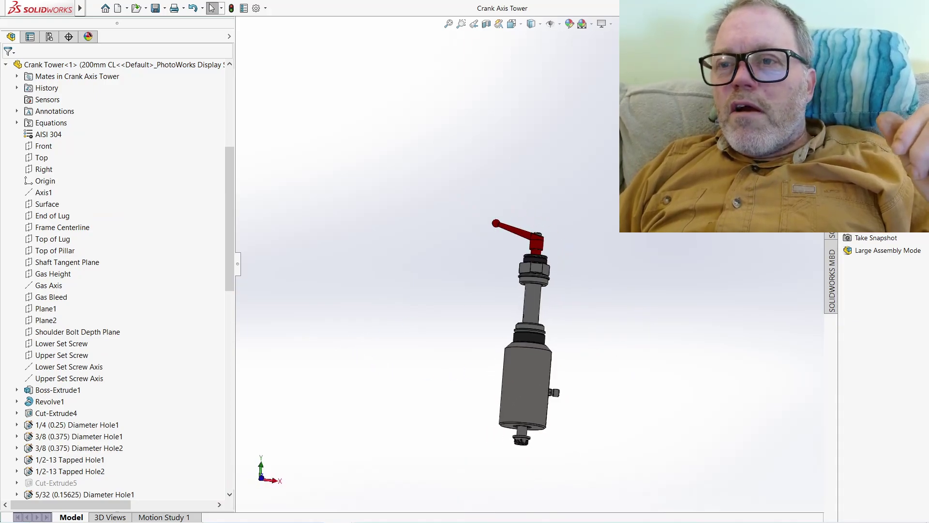
Step: Switch to the PVD Samantha Frame Fixture assembly and examine the area from the crank tower to the axle rails
{"action": "key", "text": "ctrl+Tab"}
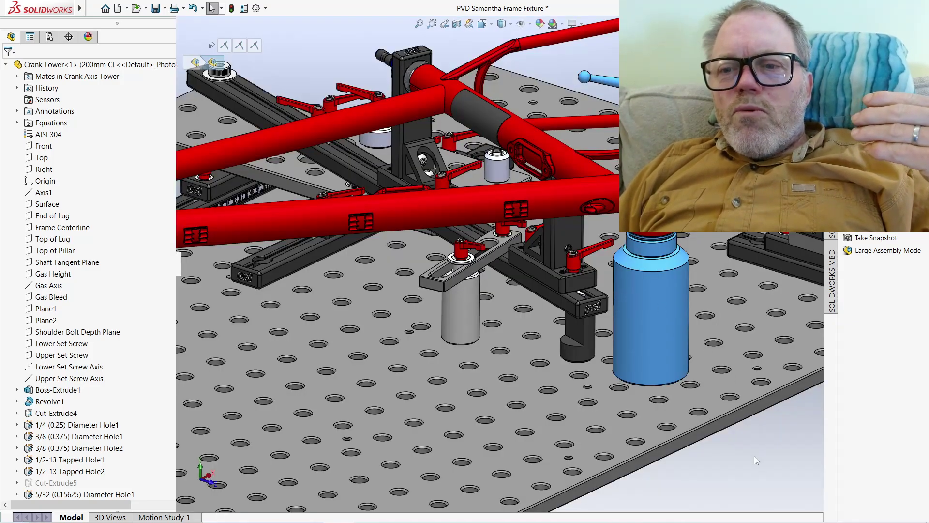
{"action": "key", "text": "z"}
{"action": "key", "text": "z"}
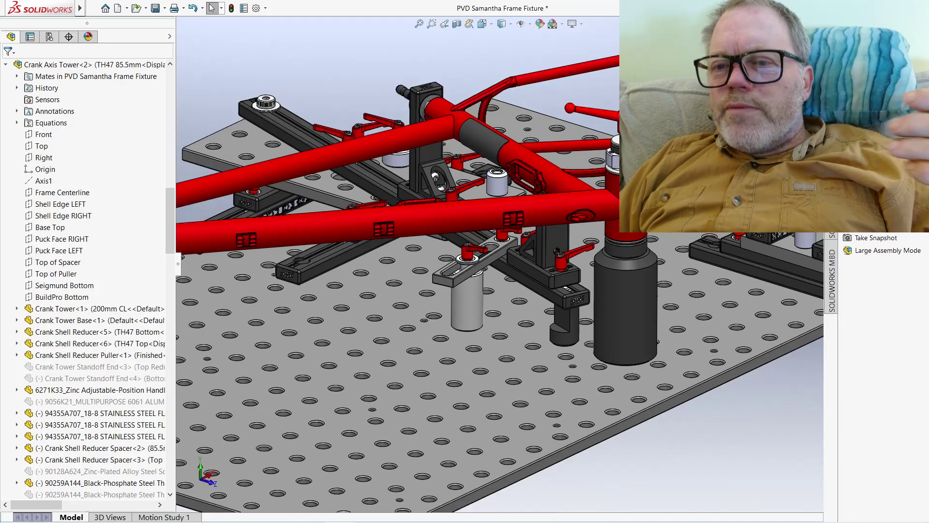
{"action": "key", "text": "z"}
{"action": "key", "text": "z"}
{"action": "key", "text": "z"}
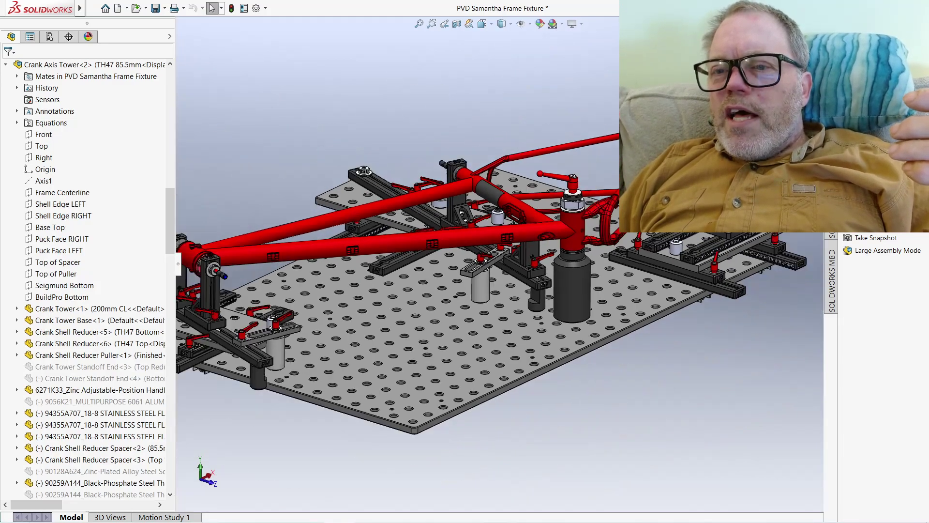
{"action": "scroll", "coordinate": [685, 254], "scroll_direction": "down", "scroll_amount": 1}
{"action": "scroll", "coordinate": [686, 255], "scroll_direction": "down", "scroll_amount": 4}
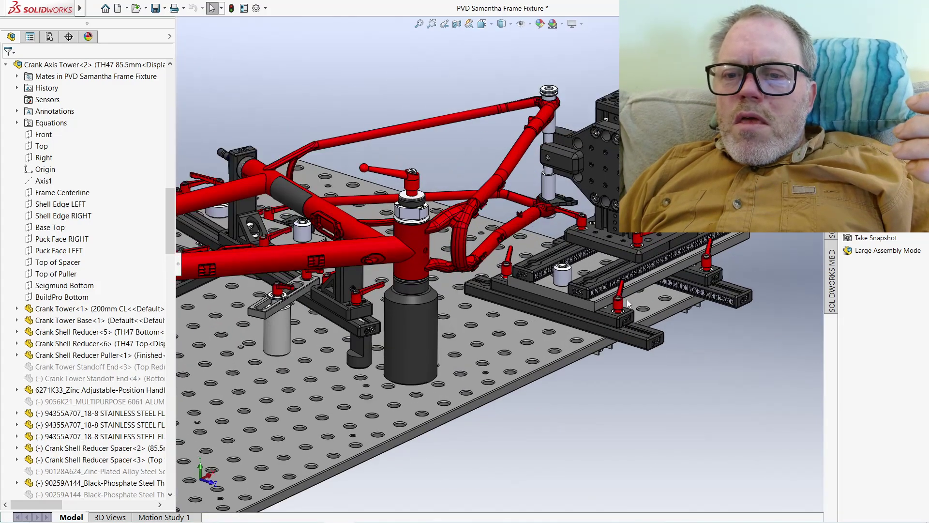
{"action": "scroll", "coordinate": [648, 272], "scroll_direction": "down", "scroll_amount": 1}
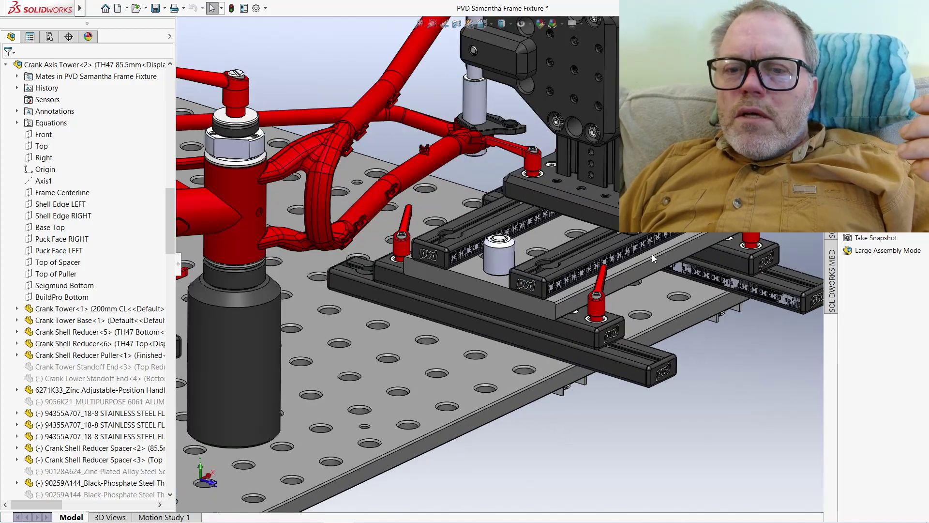
Step: Examine the axle tower's rails, clamp handles and mounting hardware at the edge of the fixture table
{"action": "left_click", "coordinate": [633, 274]}
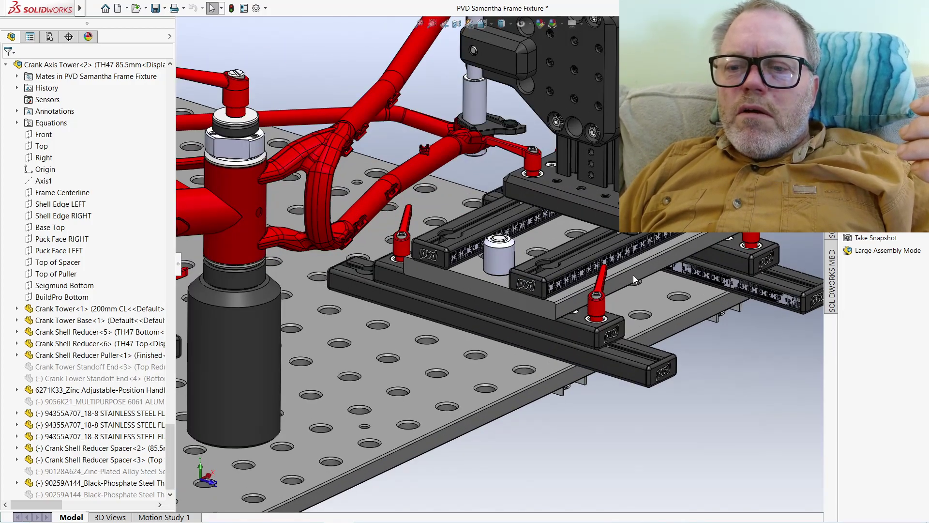
{"action": "key", "text": "Escape"}
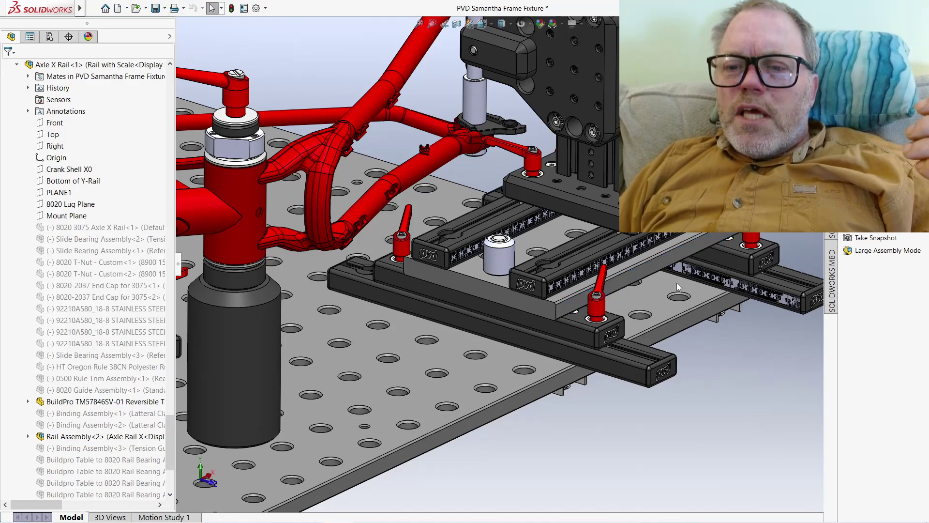
{"action": "middle_click_drag", "start_coordinate": [685, 316], "coordinate": [531, 256]}
{"action": "scroll", "coordinate": [531, 255], "scroll_direction": "down", "scroll_amount": 2}
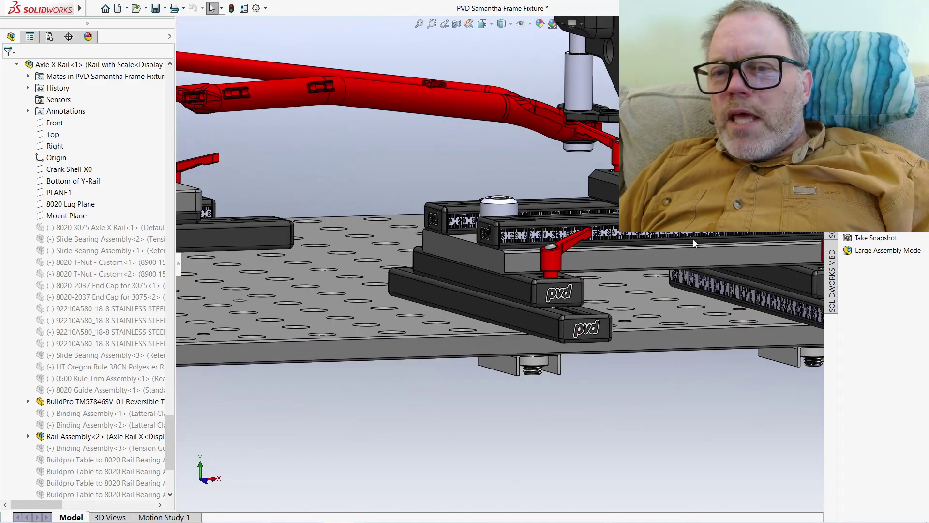
{"action": "scroll", "coordinate": [611, 150], "scroll_direction": "up", "scroll_amount": 4}
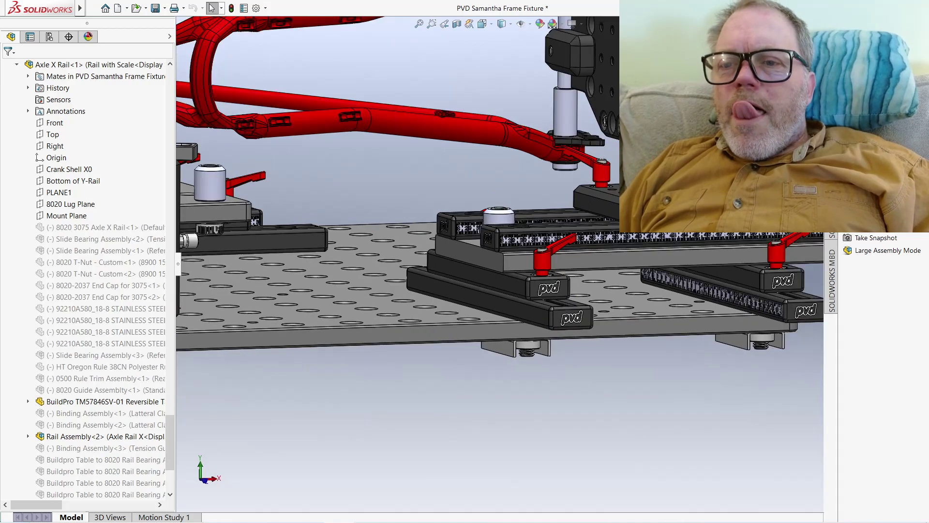
{"action": "scroll", "coordinate": [611, 150], "scroll_direction": "down", "scroll_amount": 1}
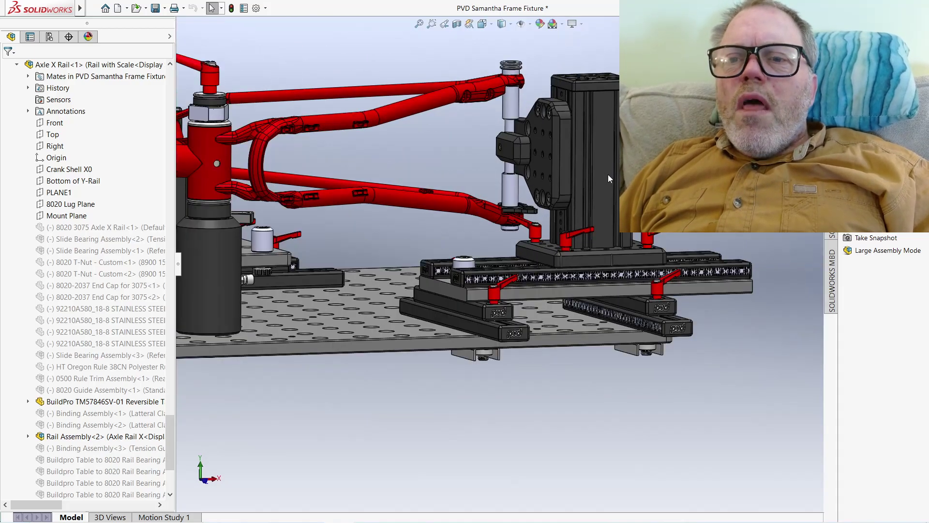
{"action": "scroll", "coordinate": [597, 218], "scroll_direction": "down", "scroll_amount": 1}
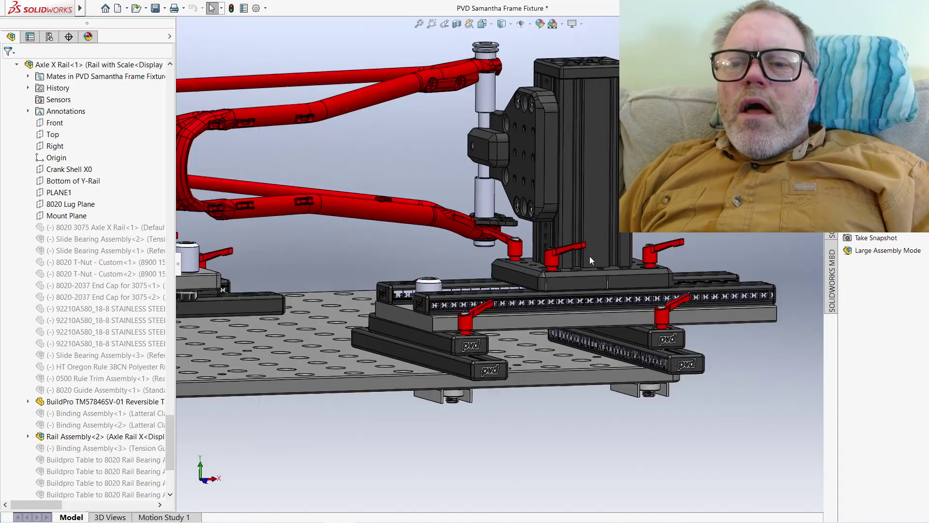
Step: Open the Axle Tower subassembly from the frame fixture in its own window
{"action": "left_click", "coordinate": [570, 284]}
{"action": "scroll", "coordinate": [74, 121], "scroll_direction": "up", "scroll_amount": 10}
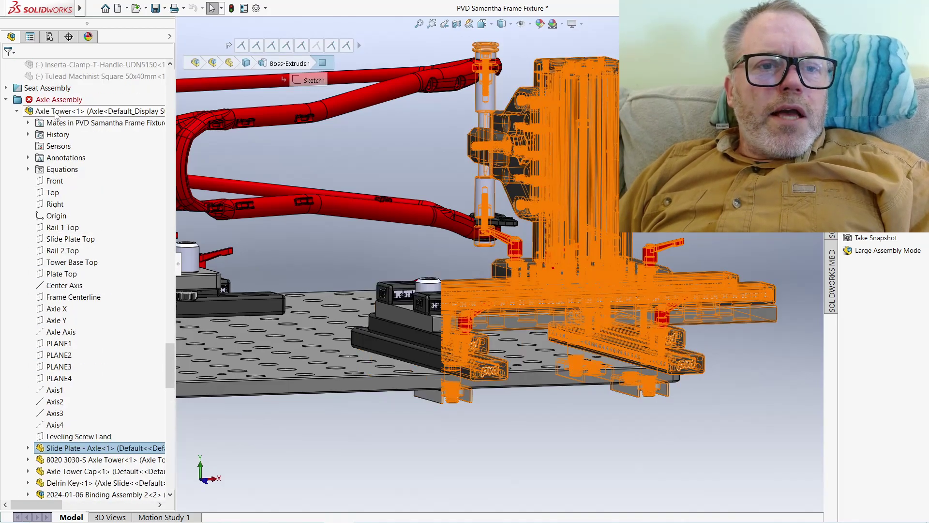
{"action": "left_click", "coordinate": [57, 115]}
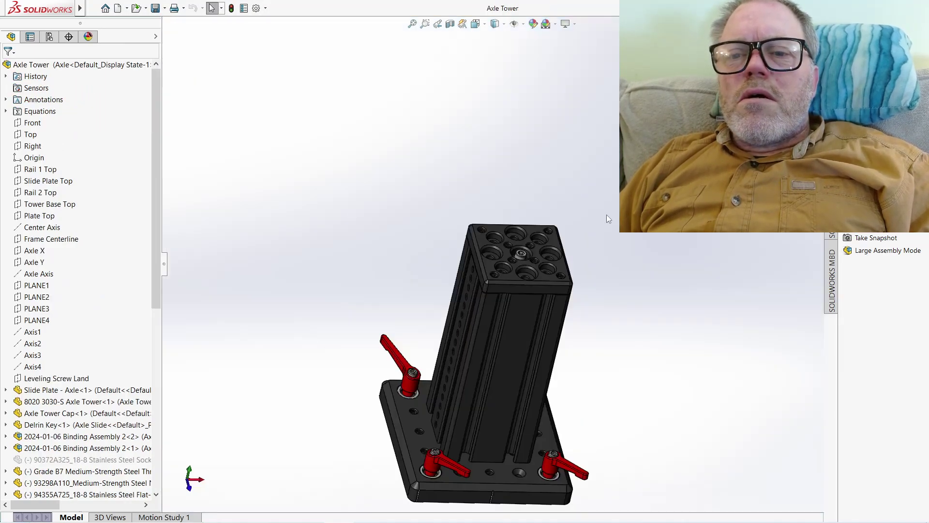
Step: Examine the axle tower's extruded column, including the round access holes along its side and the clamped base plate
{"action": "middle_click_drag", "start_coordinate": [583, 325], "coordinate": [440, 285]}
{"action": "scroll", "coordinate": [502, 332], "scroll_direction": "down", "scroll_amount": 3}
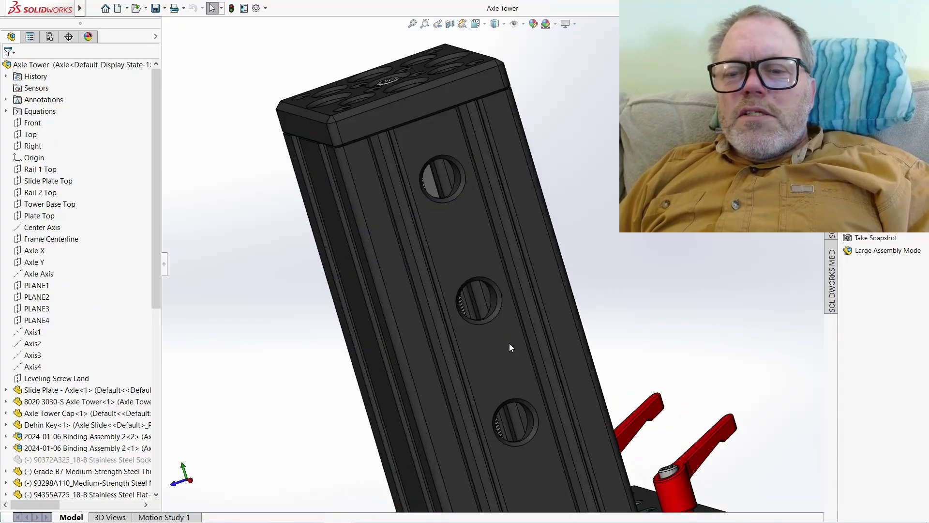
{"action": "scroll", "coordinate": [494, 304], "scroll_direction": "up", "scroll_amount": 1}
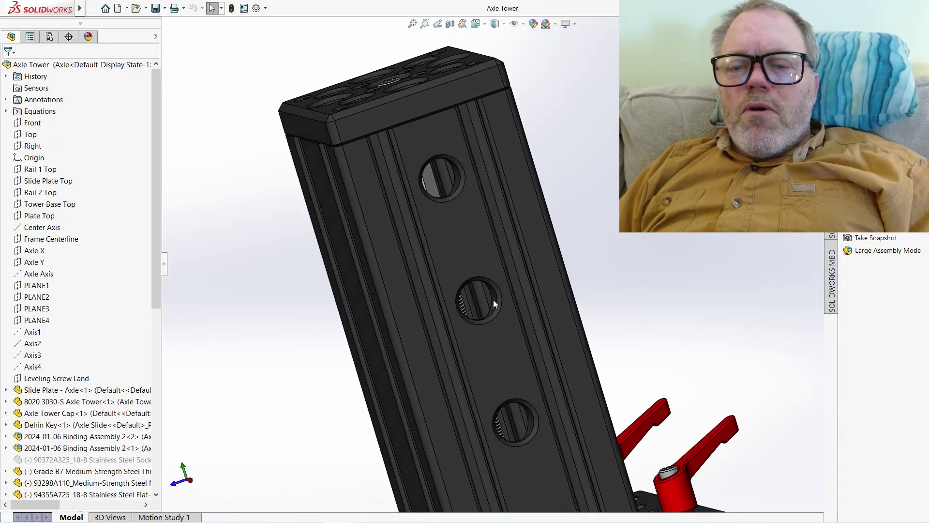
{"action": "scroll", "coordinate": [493, 300], "scroll_direction": "up", "scroll_amount": 4}
{"action": "middle_click_drag", "start_coordinate": [529, 302], "coordinate": [498, 329]}
{"action": "scroll", "coordinate": [498, 329], "scroll_direction": "down", "scroll_amount": 2}
{"action": "scroll", "coordinate": [486, 320], "scroll_direction": "up", "scroll_amount": 2}
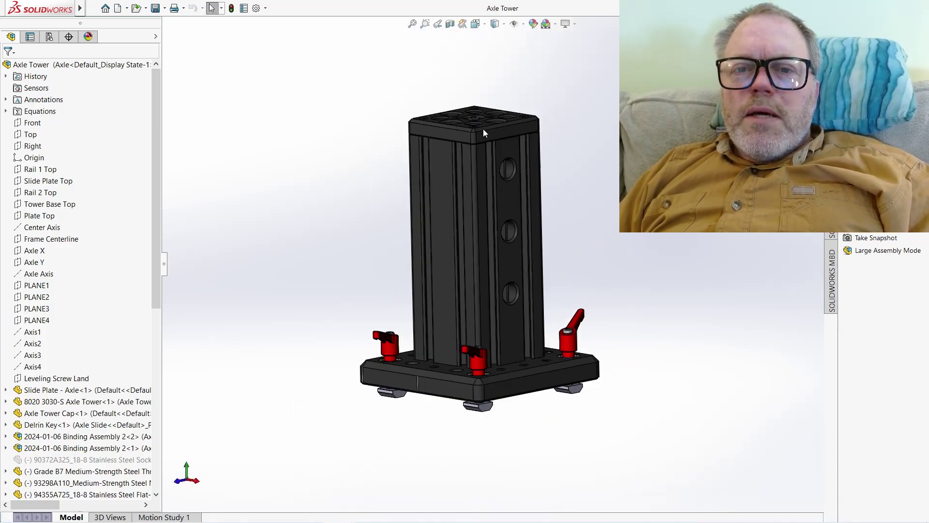
Step: Examine the axle tower cap's counterbored holes, threaded holes and central socket head screw, then clear the cap selection
{"action": "scroll", "coordinate": [467, 213], "scroll_direction": "down", "scroll_amount": 4}
{"action": "left_click", "coordinate": [448, 208]}
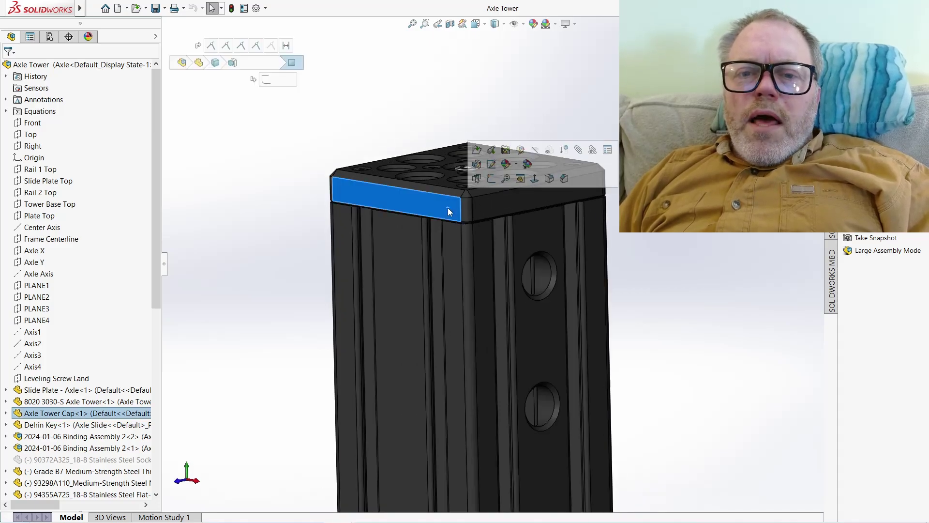
{"action": "middle_click_drag", "start_coordinate": [407, 191], "coordinate": [430, 247]}
{"action": "scroll", "coordinate": [470, 147], "scroll_direction": "down", "scroll_amount": 4}
{"action": "scroll", "coordinate": [459, 115], "scroll_direction": "down", "scroll_amount": 2}
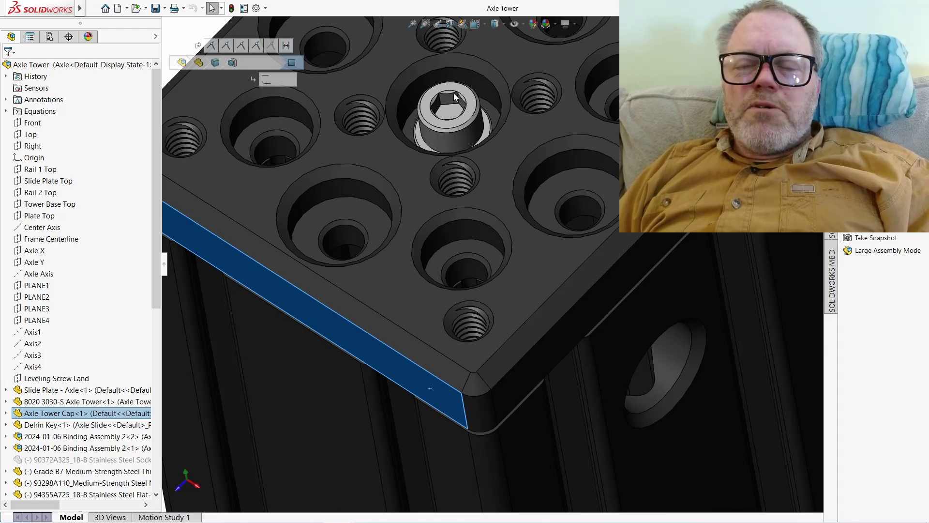
{"action": "scroll", "coordinate": [451, 114], "scroll_direction": "up", "scroll_amount": 3}
{"action": "scroll", "coordinate": [463, 164], "scroll_direction": "down", "scroll_amount": 3}
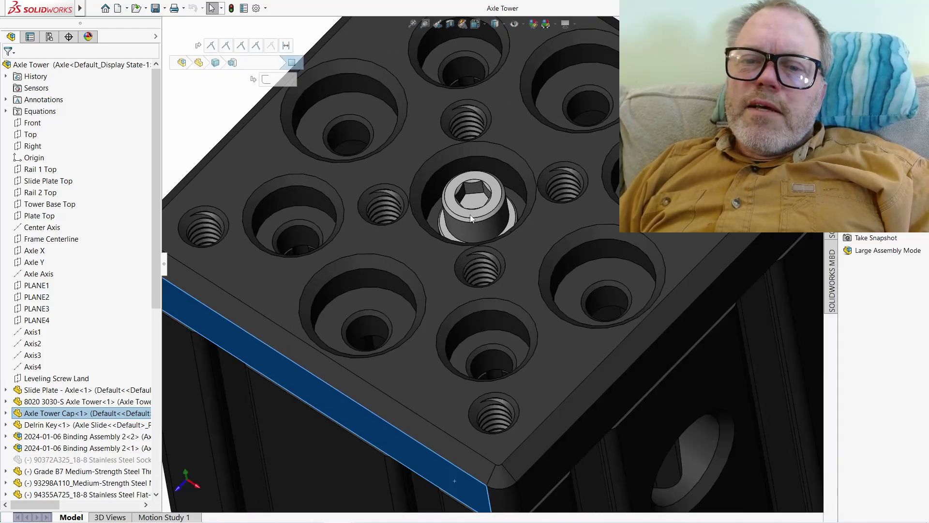
{"action": "scroll", "coordinate": [472, 214], "scroll_direction": "up", "scroll_amount": 2}
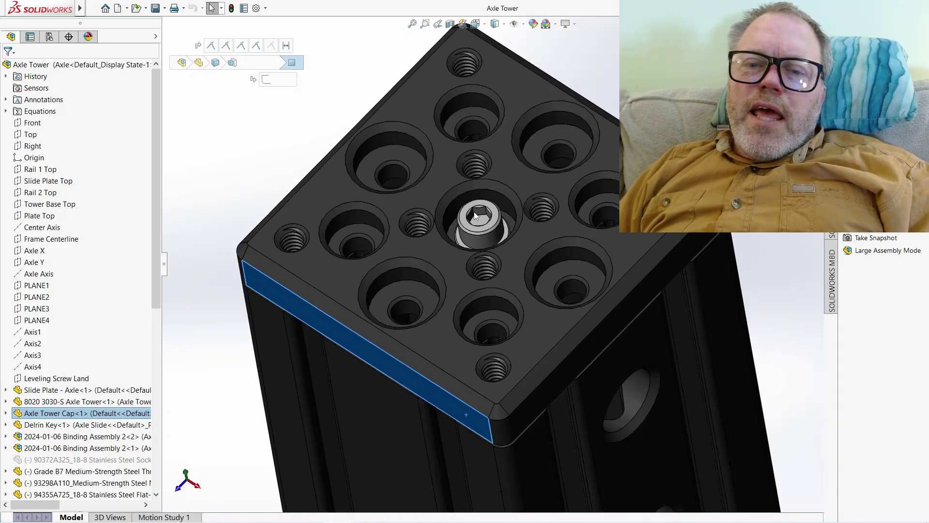
{"action": "middle_click_drag", "start_coordinate": [473, 215], "coordinate": [478, 216]}
{"action": "key", "text": "Escape"}
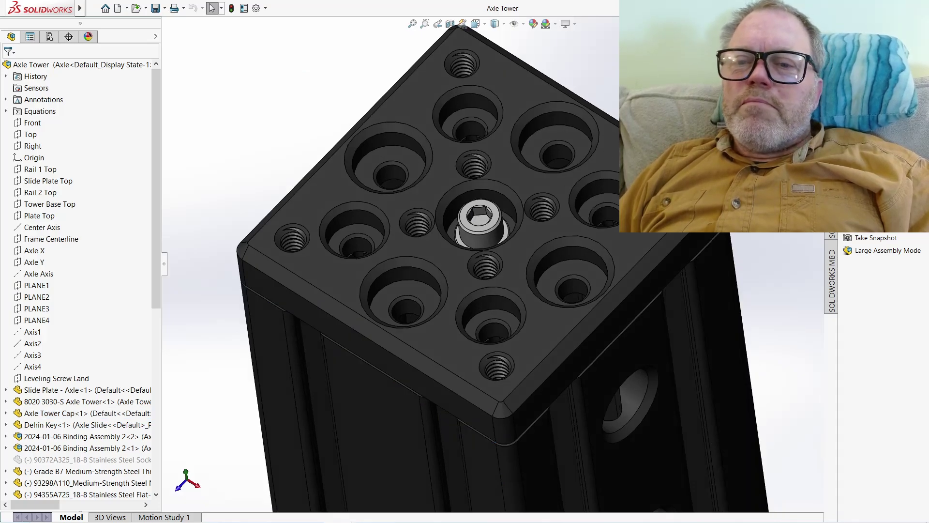
{"action": "scroll", "coordinate": [468, 224], "scroll_direction": "up", "scroll_amount": 1}
{"action": "middle_click", "coordinate": [473, 216]}
{"action": "middle_click_drag", "start_coordinate": [473, 216], "coordinate": [498, 224]}
{"action": "middle_click_drag", "start_coordinate": [501, 355], "coordinate": [488, 333]}
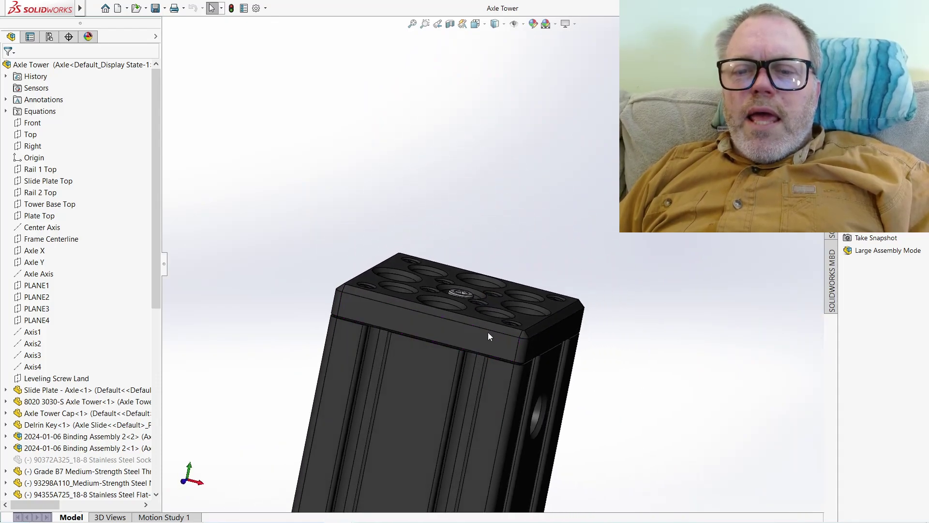
Step: Hide the 8020 3030-S Axle Tower extrusion and inspect the threaded rod and coupling nut beneath the cap
{"action": "left_click", "coordinate": [425, 390]}
{"action": "right_click", "coordinate": [426, 389]}
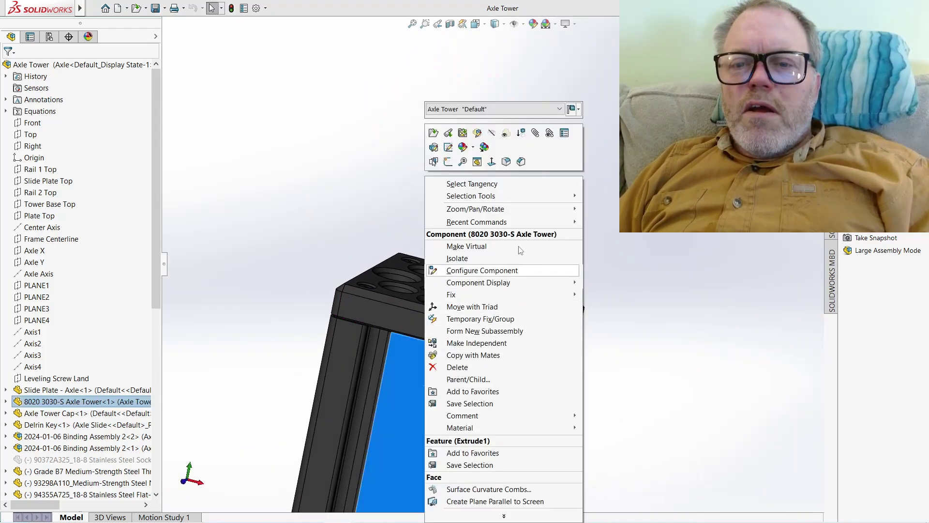
{"action": "left_click", "coordinate": [497, 135]}
{"action": "scroll", "coordinate": [489, 410], "scroll_direction": "up", "scroll_amount": 5}
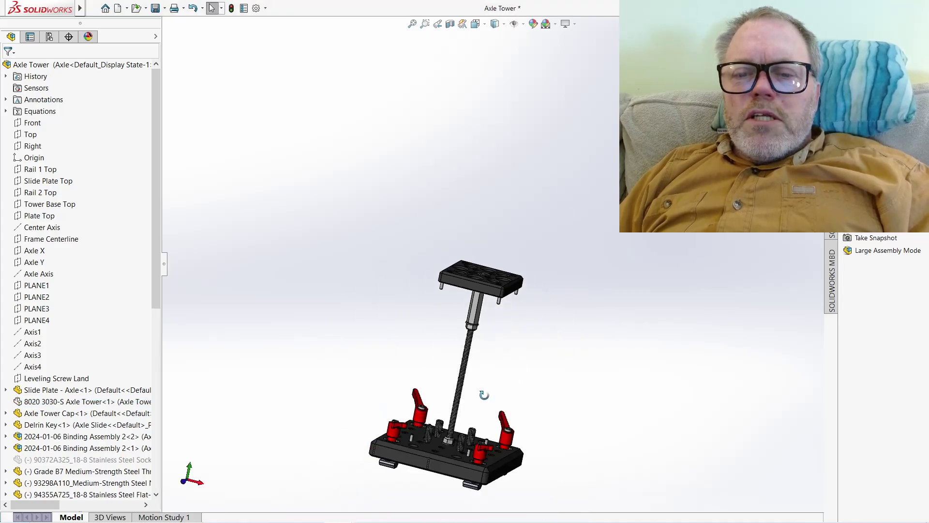
{"action": "middle_click_drag", "start_coordinate": [484, 394], "coordinate": [482, 380]}
{"action": "scroll", "coordinate": [481, 260], "scroll_direction": "down", "scroll_amount": 5}
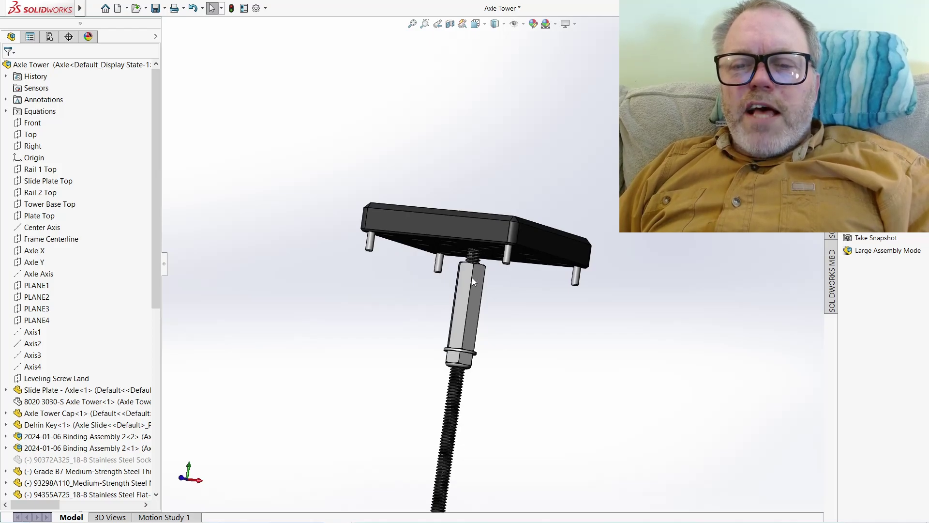
Step: Examine how the threaded rod runs down to the nut in the slide plate, between the set screws and dowel pins
{"action": "scroll", "coordinate": [470, 435], "scroll_direction": "up", "scroll_amount": 4}
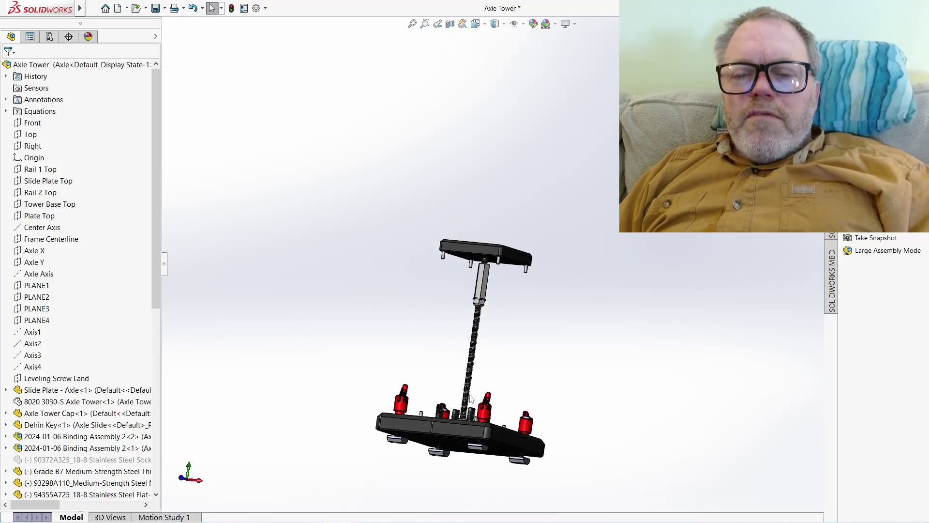
{"action": "scroll", "coordinate": [472, 416], "scroll_direction": "down", "scroll_amount": 5}
{"action": "scroll", "coordinate": [470, 426], "scroll_direction": "down", "scroll_amount": 3}
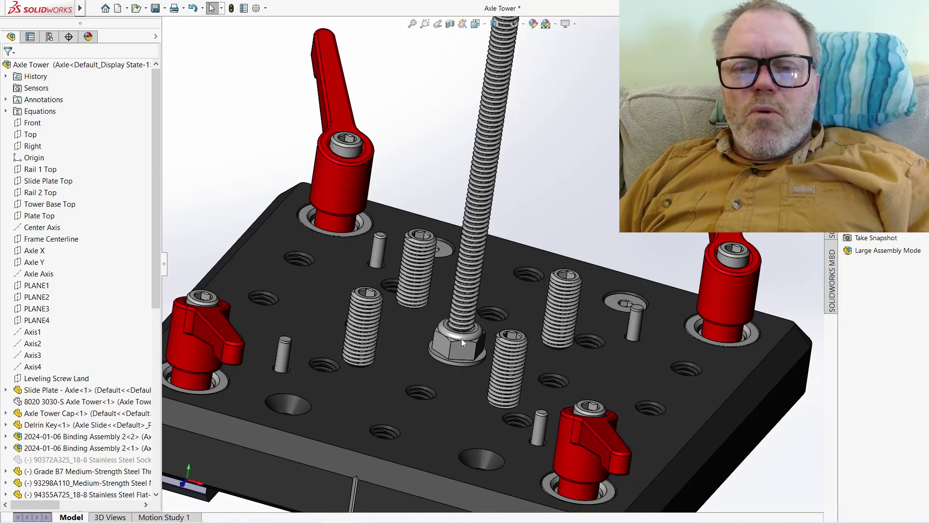
{"action": "scroll", "coordinate": [463, 346], "scroll_direction": "up", "scroll_amount": 5}
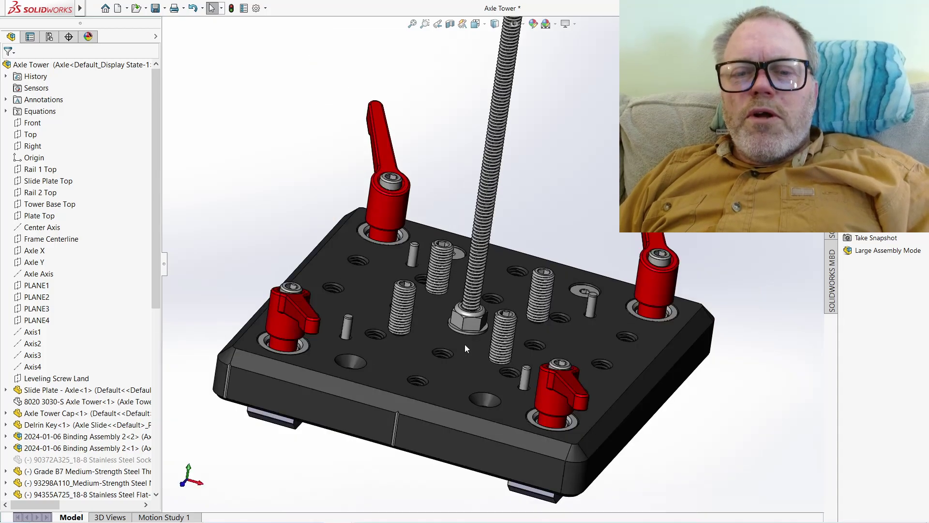
{"action": "scroll", "coordinate": [510, 137], "scroll_direction": "down", "scroll_amount": 3}
{"action": "scroll", "coordinate": [510, 137], "scroll_direction": "down", "scroll_amount": 4}
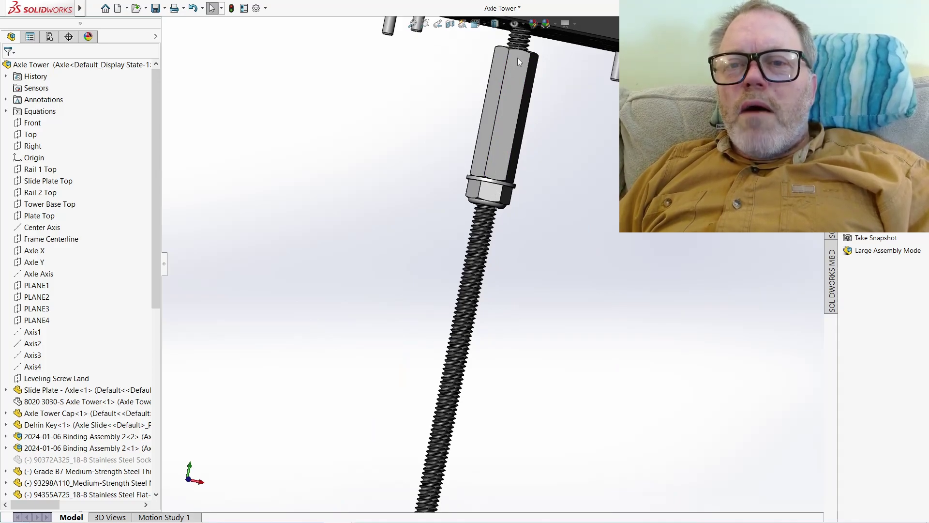
Step: Examine the coupling nut at the rod's upper end and the socket head screw joining it through the axle tower cap
{"action": "scroll", "coordinate": [515, 73], "scroll_direction": "up", "scroll_amount": 4}
{"action": "scroll", "coordinate": [509, 135], "scroll_direction": "down", "scroll_amount": 3}
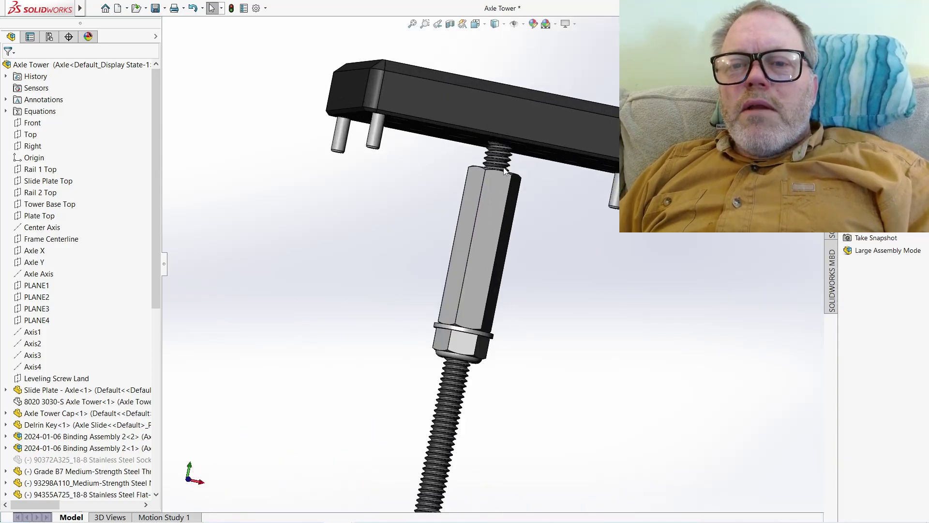
{"action": "middle_click_drag", "start_coordinate": [508, 165], "coordinate": [531, 60]}
{"action": "scroll", "coordinate": [532, 80], "scroll_direction": "up", "scroll_amount": 1}
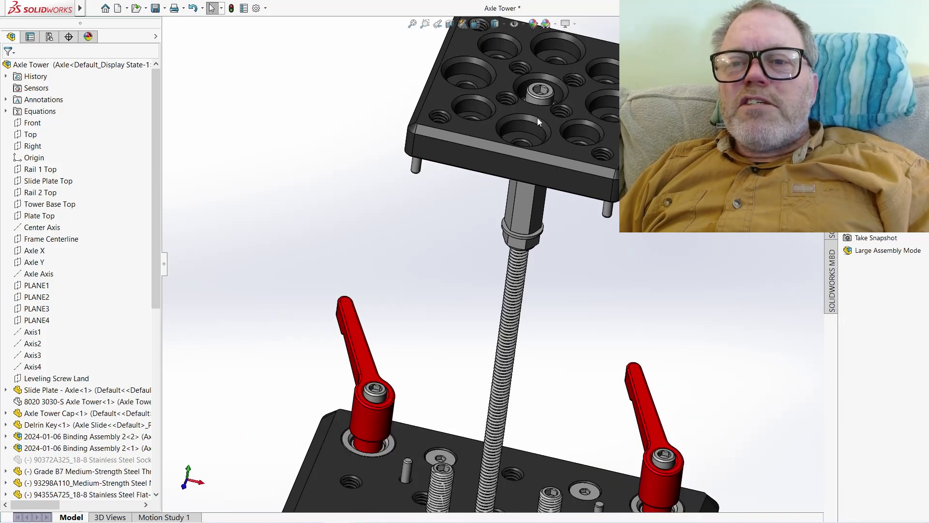
{"action": "middle_click_drag", "start_coordinate": [538, 120], "coordinate": [551, 89]}
{"action": "scroll", "coordinate": [530, 126], "scroll_direction": "down", "scroll_amount": 3}
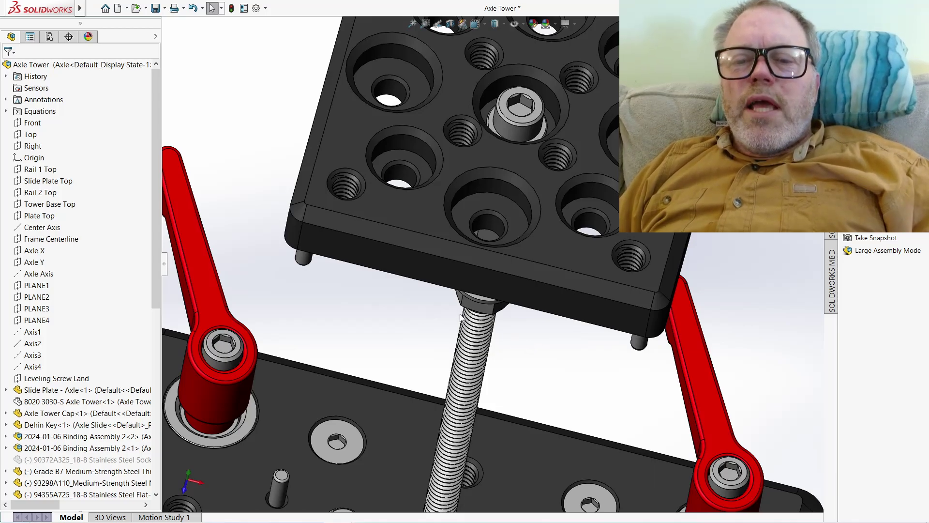
Step: Inspect the slide plate's underside with its T-nuts and select the Delrin key's face between them
{"action": "middle_click_drag", "start_coordinate": [460, 314], "coordinate": [530, 204]}
{"action": "middle_click_drag", "start_coordinate": [516, 262], "coordinate": [463, 402]}
{"action": "scroll", "coordinate": [501, 289], "scroll_direction": "up", "scroll_amount": 5}
{"action": "scroll", "coordinate": [463, 401], "scroll_direction": "down", "scroll_amount": 4}
{"action": "middle_click_drag", "start_coordinate": [431, 316], "coordinate": [730, 373]}
{"action": "scroll", "coordinate": [560, 261], "scroll_direction": "down", "scroll_amount": 5}
{"action": "left_click", "coordinate": [560, 257]}
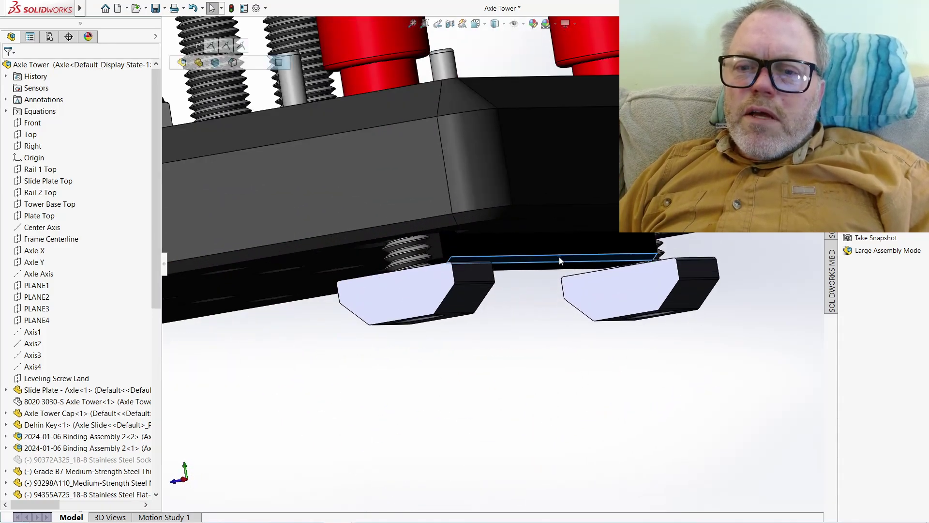
Step: Examine the flat-head screws in the slide plate's upper surface above the Delrin key and the red clamp handles around them
{"action": "middle_click_drag", "start_coordinate": [484, 307], "coordinate": [561, 310]}
{"action": "scroll", "coordinate": [564, 300], "scroll_direction": "down", "scroll_amount": 1}
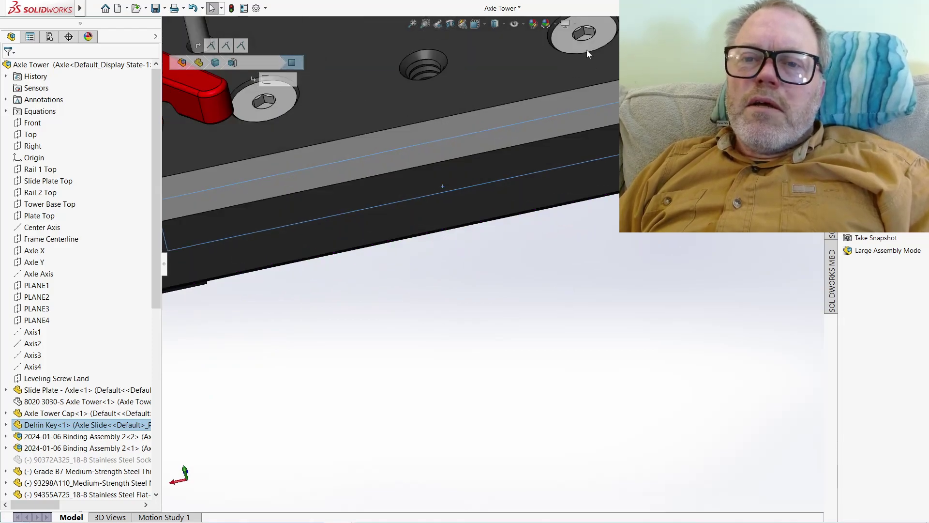
{"action": "scroll", "coordinate": [586, 51], "scroll_direction": "up", "scroll_amount": 2}
{"action": "scroll", "coordinate": [483, 124], "scroll_direction": "up", "scroll_amount": 4}
{"action": "middle_click_drag", "start_coordinate": [459, 140], "coordinate": [432, 125]}
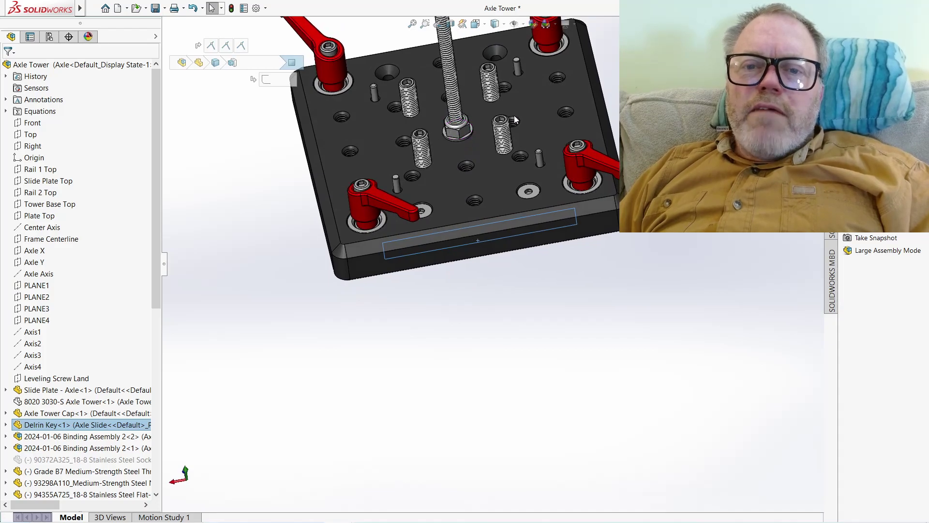
{"action": "middle_click_drag", "start_coordinate": [380, 218], "coordinate": [428, 108]}
{"action": "scroll", "coordinate": [327, 220], "scroll_direction": "down", "scroll_amount": 4}
{"action": "middle_click_drag", "start_coordinate": [399, 290], "coordinate": [351, 227]}
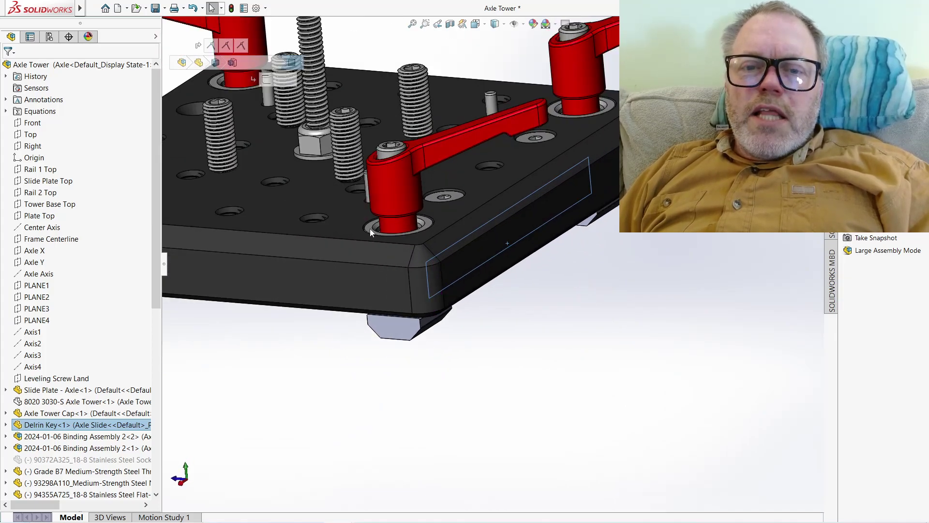
Step: Select the counterbore pin under a corner clamp handle, inspect its T-nut below the plate, and clear the selection
{"action": "left_click", "coordinate": [370, 228]}
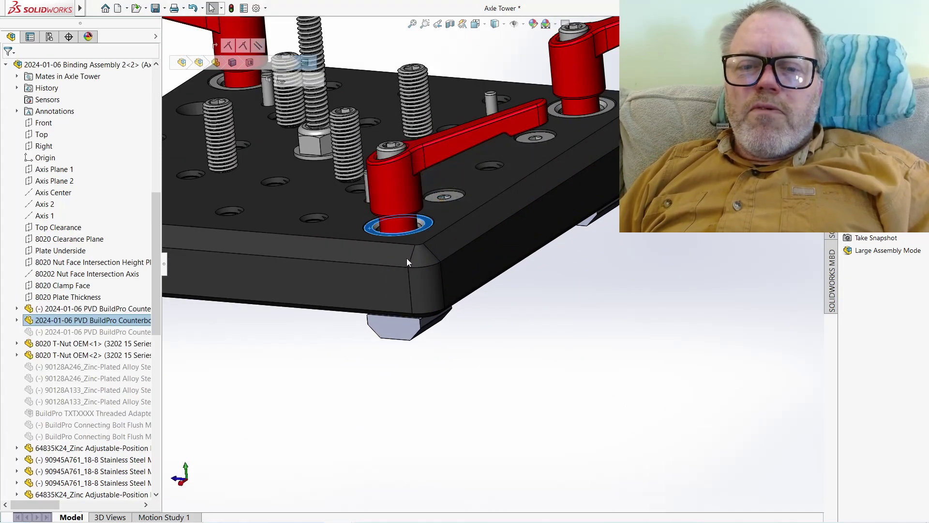
{"action": "middle_click_drag", "start_coordinate": [405, 258], "coordinate": [375, 288]}
{"action": "scroll", "coordinate": [372, 341], "scroll_direction": "down", "scroll_amount": 3}
{"action": "middle_click_drag", "start_coordinate": [372, 342], "coordinate": [404, 294]}
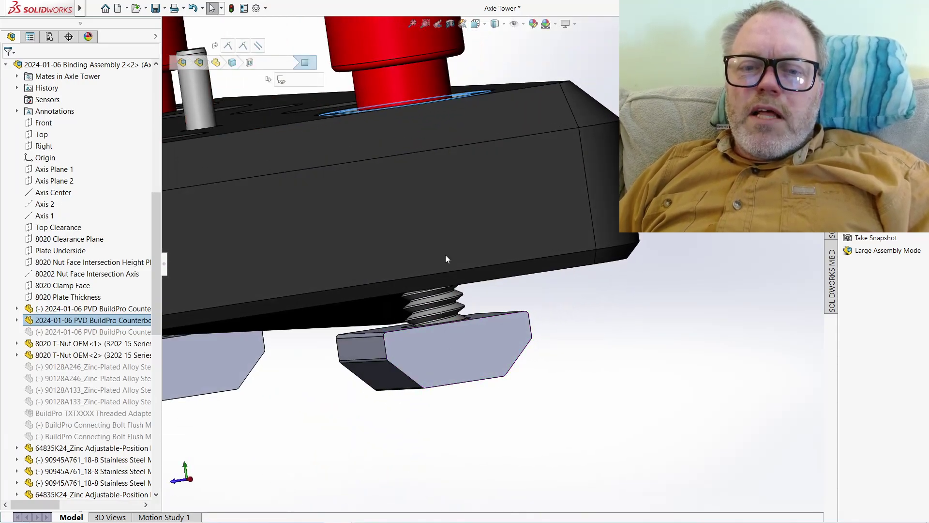
{"action": "middle_click_drag", "start_coordinate": [453, 242], "coordinate": [472, 200]}
{"action": "left_click", "coordinate": [525, 144]}
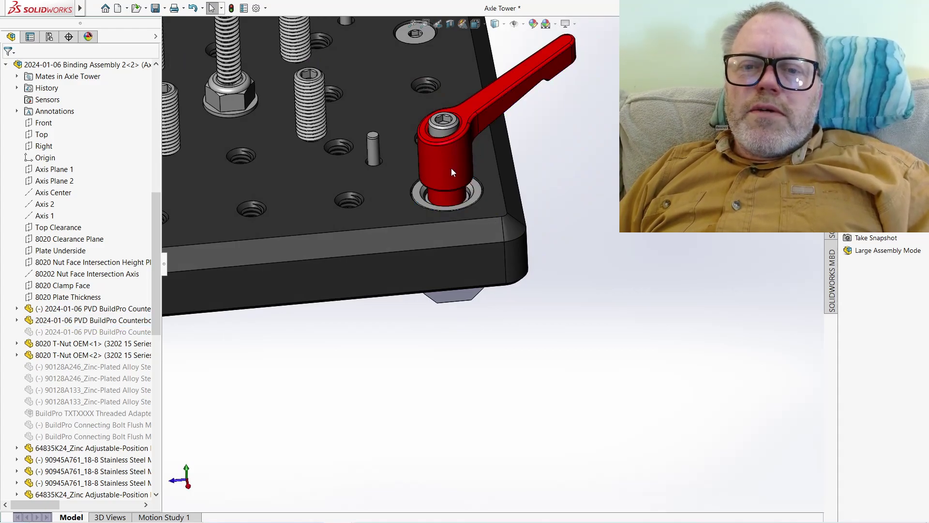
Step: Examine how the corner clamp's red handle sits inside the counterbore pin in the slide plate
{"action": "scroll", "coordinate": [451, 169], "scroll_direction": "up", "scroll_amount": 1}
{"action": "middle_click_drag", "start_coordinate": [451, 170], "coordinate": [455, 199]}
{"action": "scroll", "coordinate": [450, 204], "scroll_direction": "down", "scroll_amount": 5}
{"action": "scroll", "coordinate": [454, 200], "scroll_direction": "down", "scroll_amount": 1}
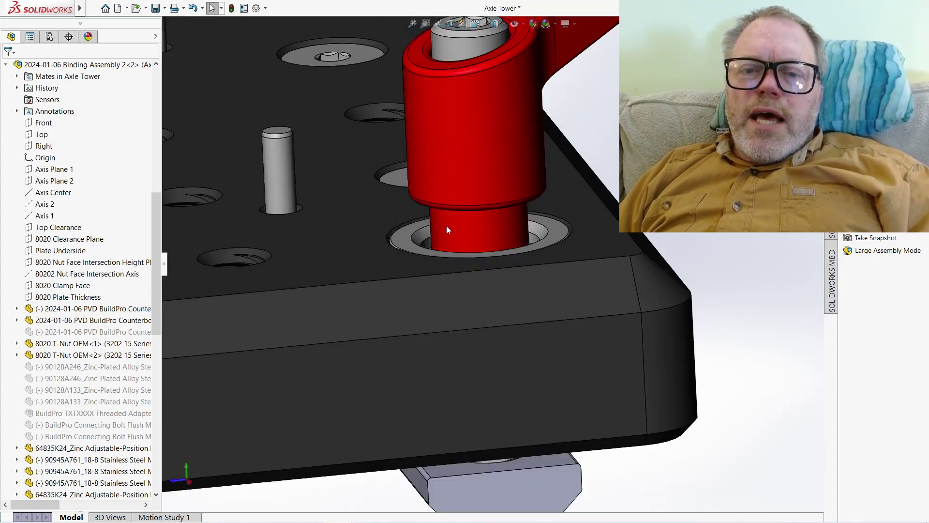
{"action": "scroll", "coordinate": [501, 242], "scroll_direction": "up", "scroll_amount": 2}
{"action": "middle_click_drag", "start_coordinate": [508, 244], "coordinate": [507, 276]}
Step: Open the 2024-01-06 Binding Assembly 2 subassembly containing the corner clamp in its own window
{"action": "left_click", "coordinate": [508, 241]}
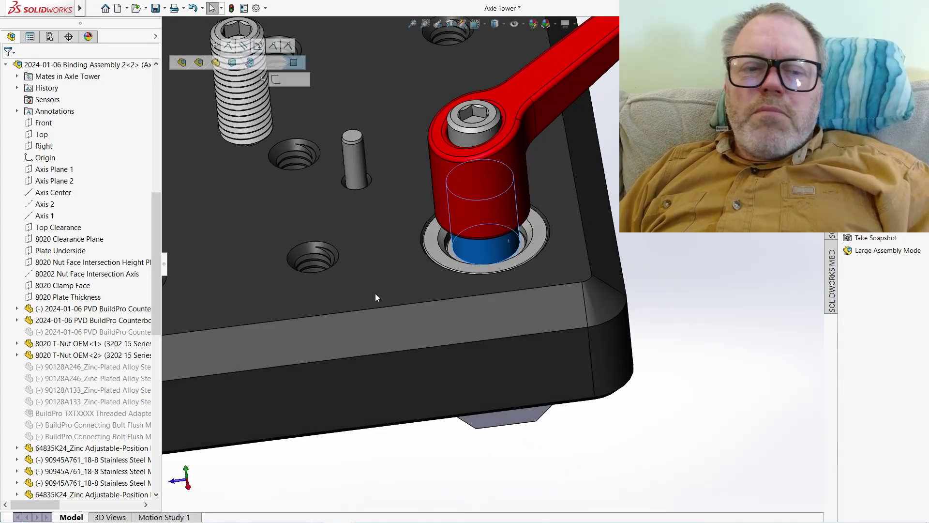
{"action": "left_click", "coordinate": [72, 64]}
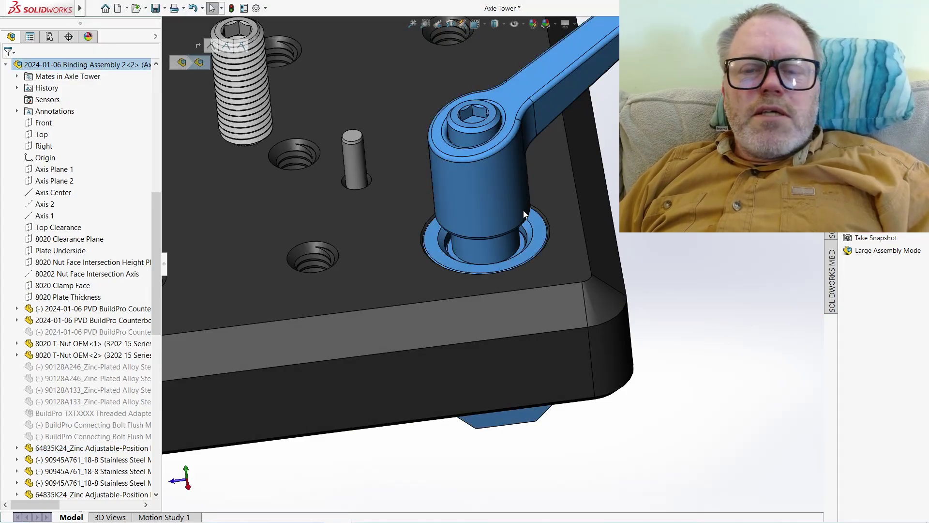
{"action": "key", "text": "ctrl+Tab"}
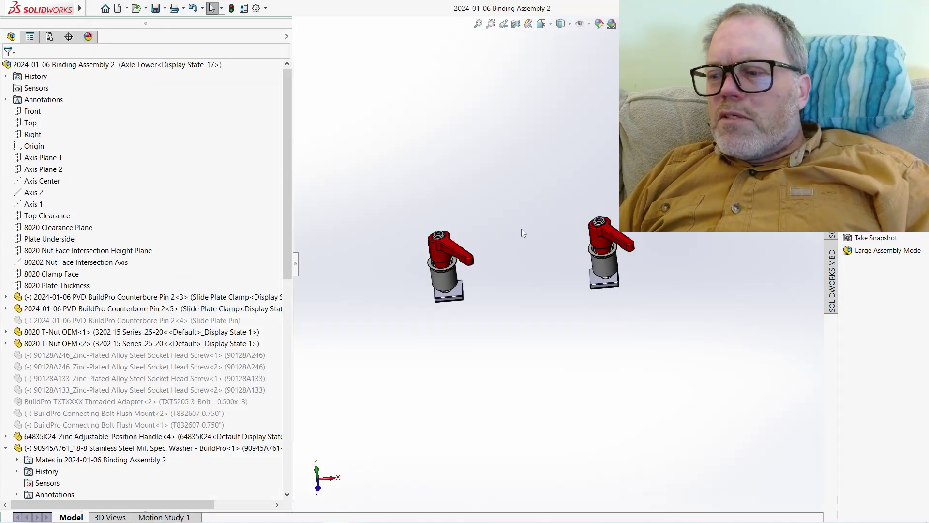
Step: Make the PVD BuildPro Counterbore Pin 2<3> around the clamp's threaded stud transparent and clear the selection
{"action": "scroll", "coordinate": [598, 280], "scroll_direction": "down", "scroll_amount": 5}
{"action": "middle_click_drag", "start_coordinate": [598, 280], "coordinate": [523, 243]}
{"action": "scroll", "coordinate": [524, 243], "scroll_direction": "down", "scroll_amount": 6}
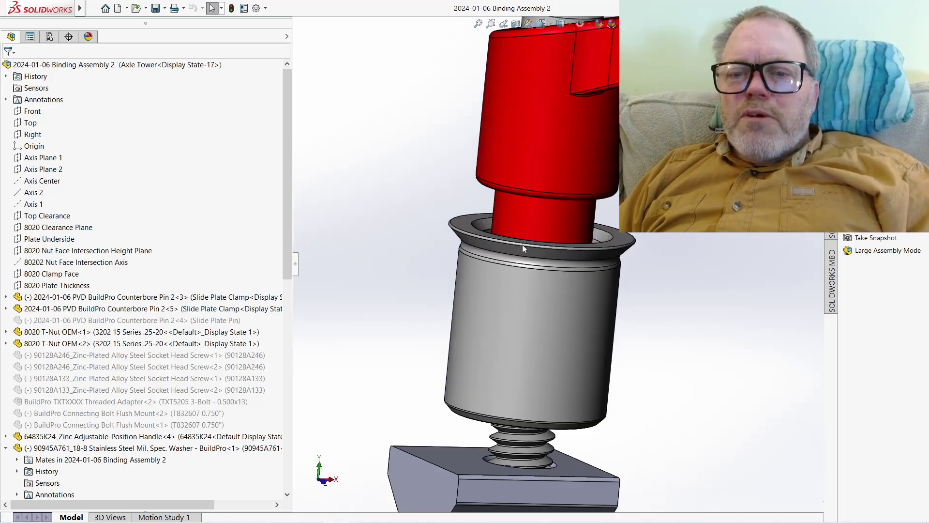
{"action": "left_click", "coordinate": [481, 288]}
{"action": "left_click", "coordinate": [582, 233]}
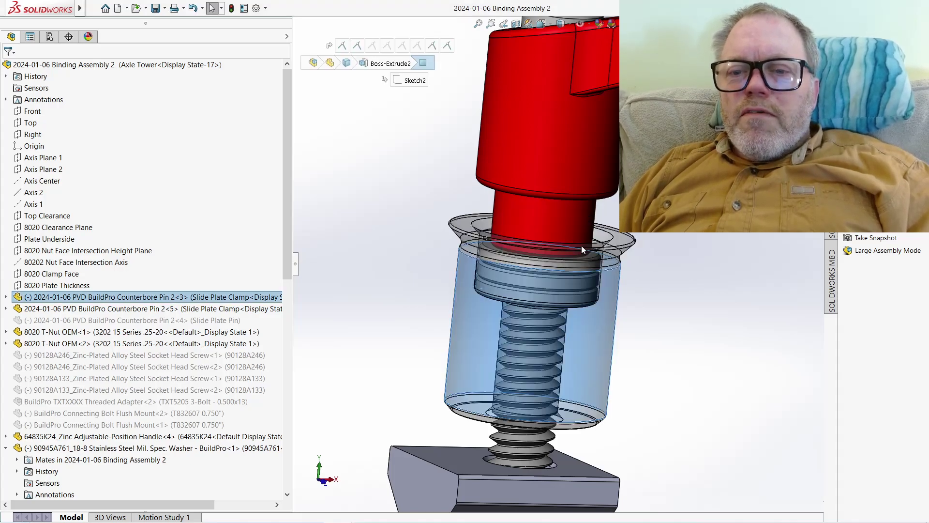
{"action": "left_click", "coordinate": [665, 292]}
Step: Examine the stacked washers and threaded stud inside the transparent counterbore pin
{"action": "scroll", "coordinate": [542, 310], "scroll_direction": "up", "scroll_amount": 1}
{"action": "middle_click_drag", "start_coordinate": [542, 309], "coordinate": [578, 294]}
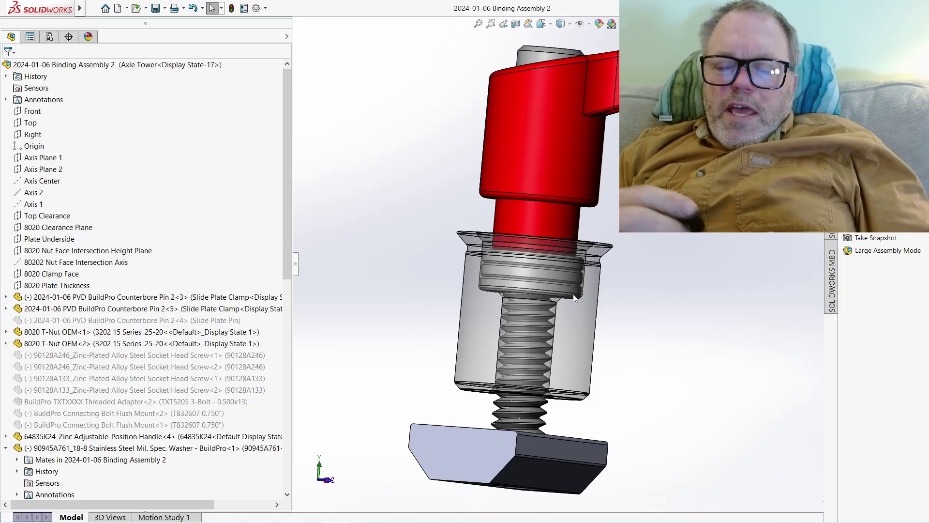
{"action": "scroll", "coordinate": [533, 272], "scroll_direction": "down", "scroll_amount": 5}
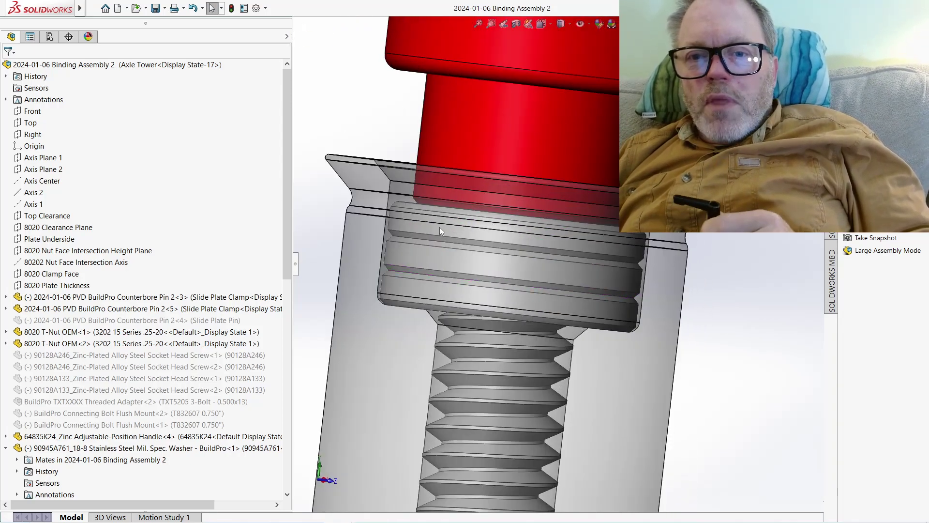
{"action": "scroll", "coordinate": [437, 226], "scroll_direction": "up", "scroll_amount": 2}
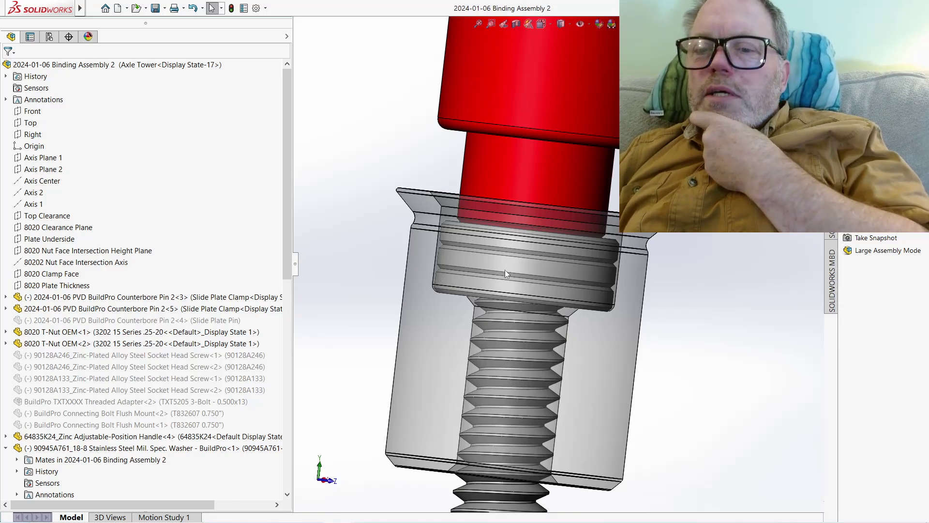
{"action": "scroll", "coordinate": [597, 292], "scroll_direction": "up", "scroll_amount": 2}
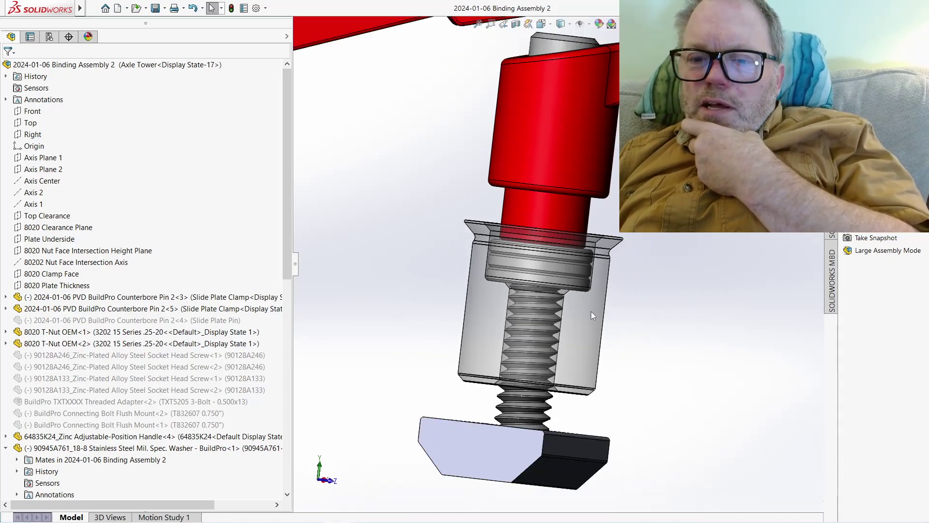
{"action": "scroll", "coordinate": [570, 211], "scroll_direction": "up", "scroll_amount": 2}
Step: Make the transparent counterbore pin opaque again and clear the selection
{"action": "middle_click_drag", "start_coordinate": [570, 211], "coordinate": [434, 279]}
{"action": "right_click", "coordinate": [390, 276]}
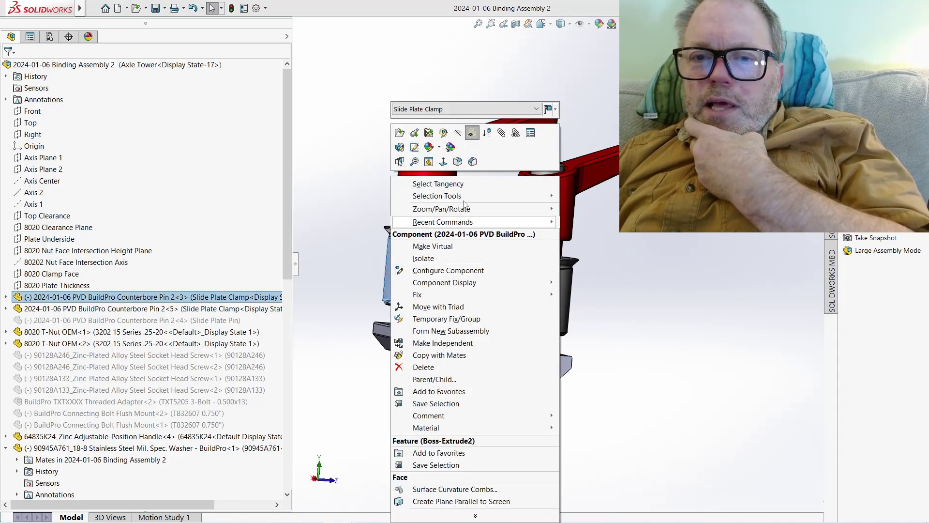
{"action": "left_click", "coordinate": [473, 132]}
{"action": "left_click", "coordinate": [583, 120]}
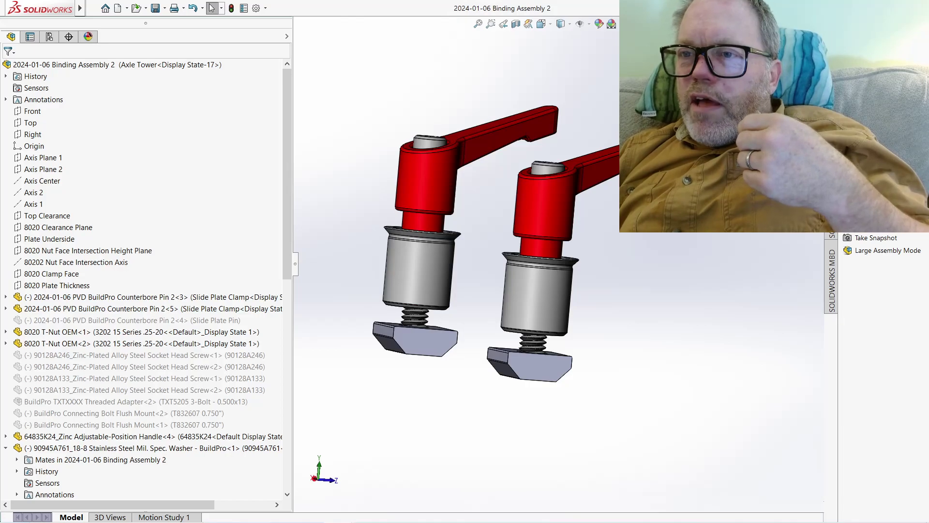
Step: Return to the Axle Tower assembly and show the hidden 8020 3030-S Axle Tower extrusion
{"action": "key", "text": "ctrl+Tab"}
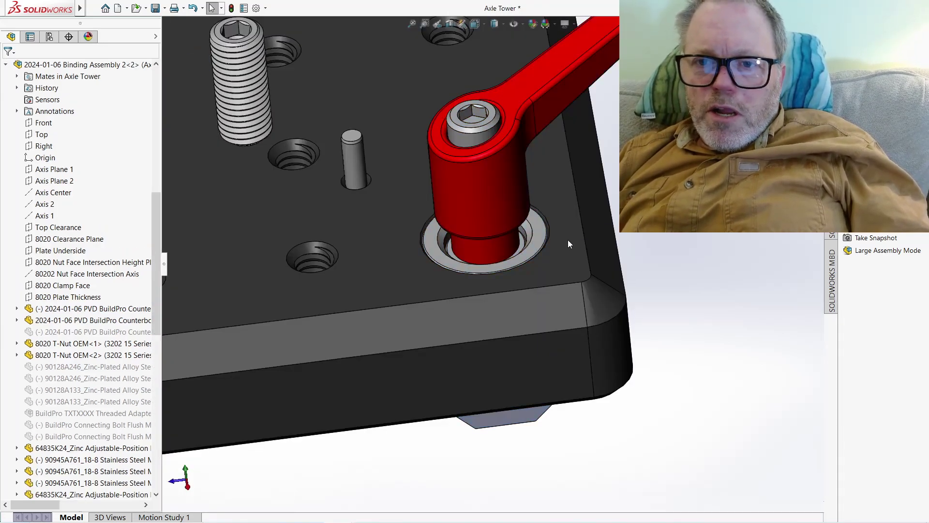
{"action": "scroll", "coordinate": [492, 264], "scroll_direction": "up", "scroll_amount": 4}
{"action": "scroll", "coordinate": [355, 271], "scroll_direction": "up", "scroll_amount": 4}
{"action": "middle_click_drag", "start_coordinate": [335, 246], "coordinate": [380, 198]}
{"action": "scroll", "coordinate": [486, 141], "scroll_direction": "up", "scroll_amount": 4}
{"action": "scroll", "coordinate": [60, 393], "scroll_direction": "down", "scroll_amount": 9}
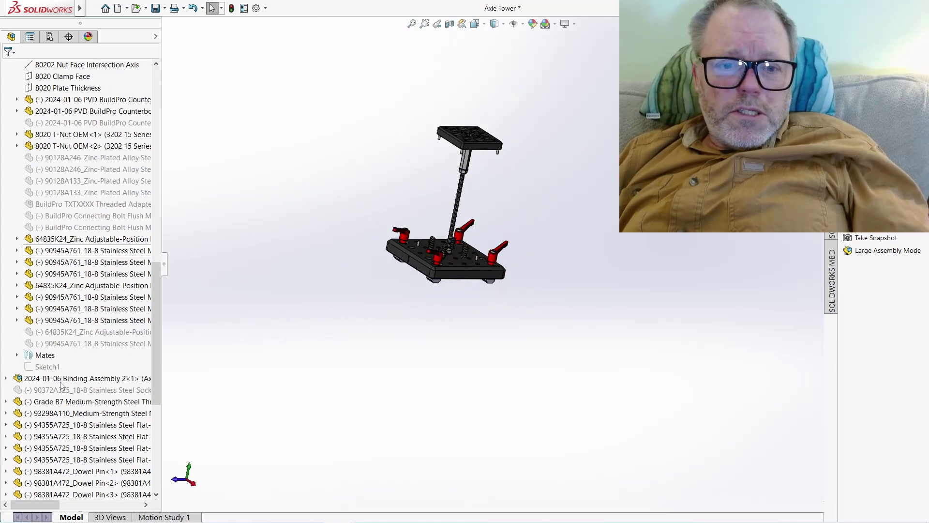
{"action": "scroll", "coordinate": [61, 393], "scroll_direction": "up", "scroll_amount": 14}
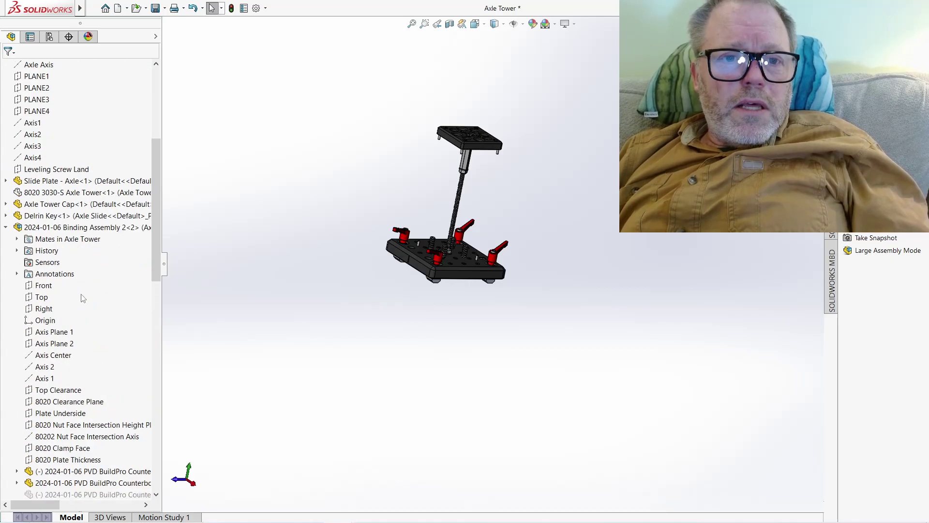
{"action": "right_click", "coordinate": [51, 193]}
{"action": "left_click", "coordinate": [99, 163]}
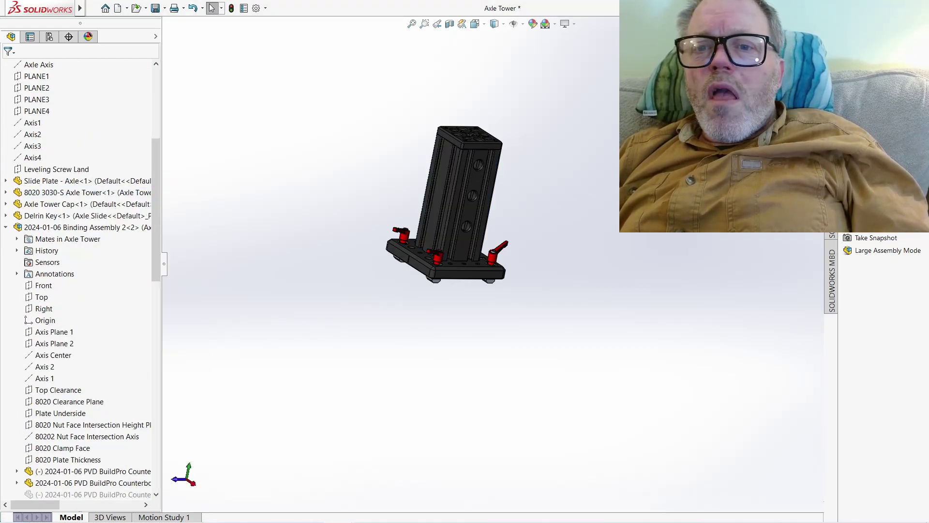
Step: Examine the axle tower column's row of small side holes and the larger access holes on the adjacent face
{"action": "middle_click_drag", "start_coordinate": [524, 206], "coordinate": [407, 193]}
{"action": "scroll", "coordinate": [408, 193], "scroll_direction": "down", "scroll_amount": 5}
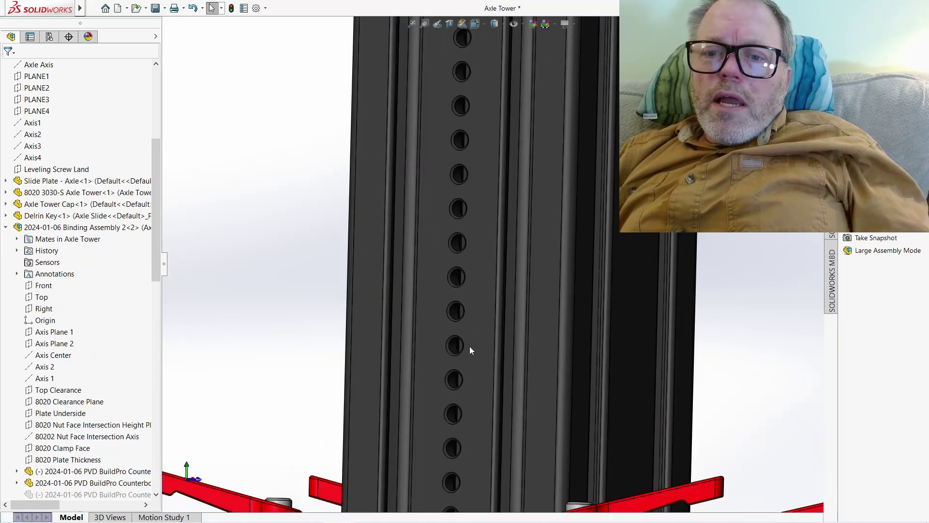
{"action": "scroll", "coordinate": [471, 344], "scroll_direction": "up", "scroll_amount": 3}
{"action": "middle_click_drag", "start_coordinate": [477, 328], "coordinate": [491, 291]}
{"action": "middle_click_drag", "start_coordinate": [595, 253], "coordinate": [443, 312]}
{"action": "scroll", "coordinate": [491, 134], "scroll_direction": "down", "scroll_amount": 5}
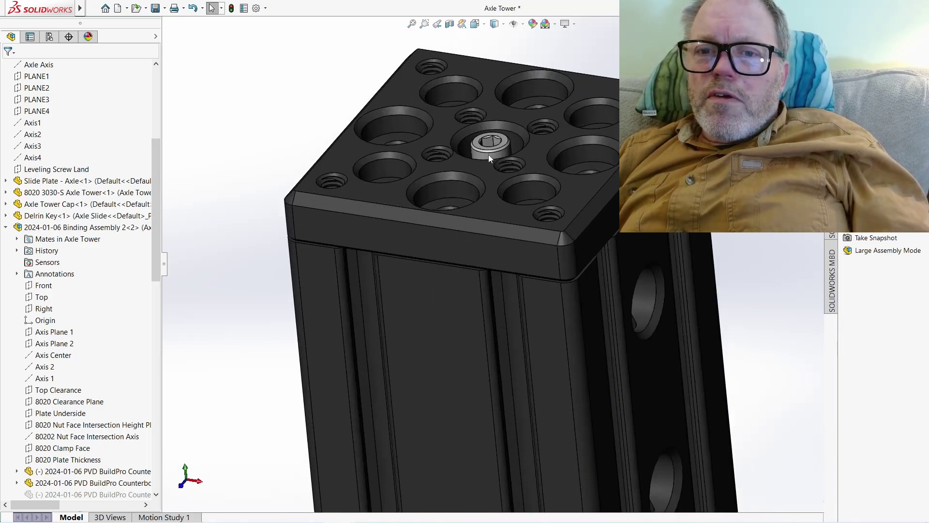
Step: Examine the axle tower cap's hole pattern from above and select the floor face of one large counterbore
{"action": "middle_click", "coordinate": [488, 155]}
{"action": "middle_click_drag", "start_coordinate": [489, 155], "coordinate": [516, 261]}
{"action": "scroll", "coordinate": [498, 199], "scroll_direction": "up", "scroll_amount": 2}
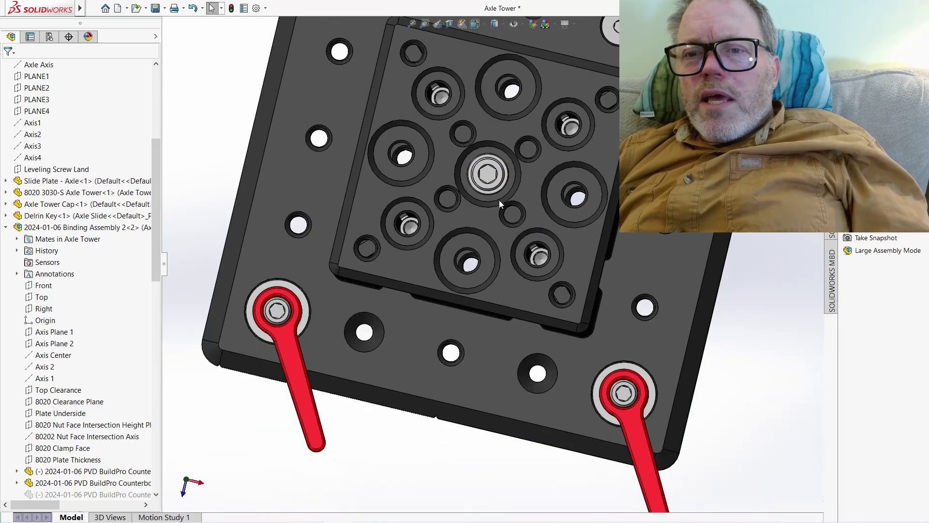
{"action": "scroll", "coordinate": [496, 198], "scroll_direction": "down", "scroll_amount": 4}
{"action": "middle_click", "coordinate": [429, 198]}
{"action": "middle_click_drag", "start_coordinate": [429, 198], "coordinate": [353, 167]}
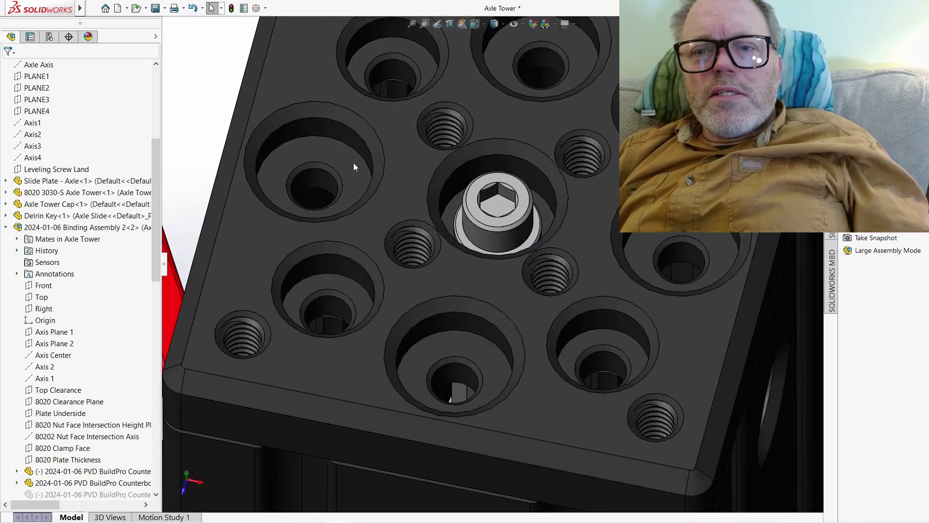
{"action": "left_click", "coordinate": [354, 167]}
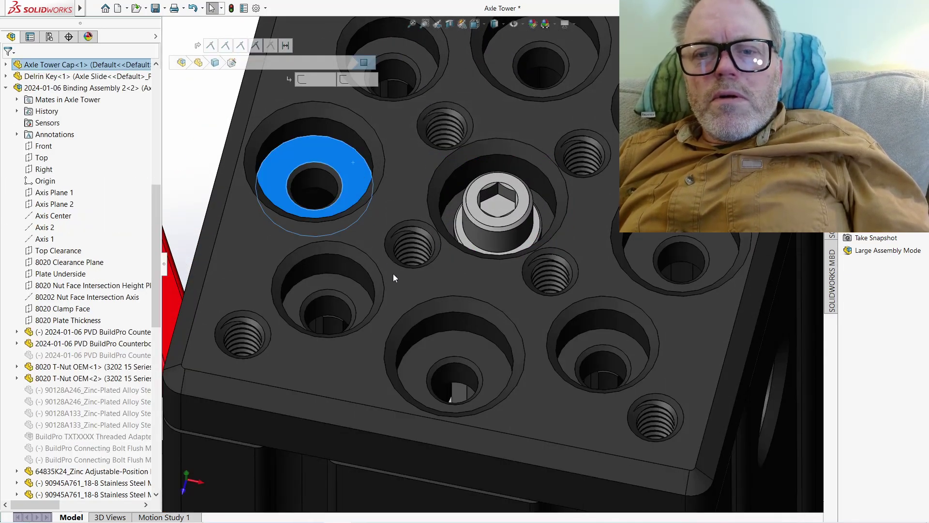
Step: Examine the axle tower cap's counterbored and threaded holes from directly above and at an angle, and clear the selected counterbore face
{"action": "scroll", "coordinate": [452, 280], "scroll_direction": "up", "scroll_amount": 2}
{"action": "middle_click", "coordinate": [453, 273]}
{"action": "middle_click_drag", "start_coordinate": [453, 274], "coordinate": [455, 314]}
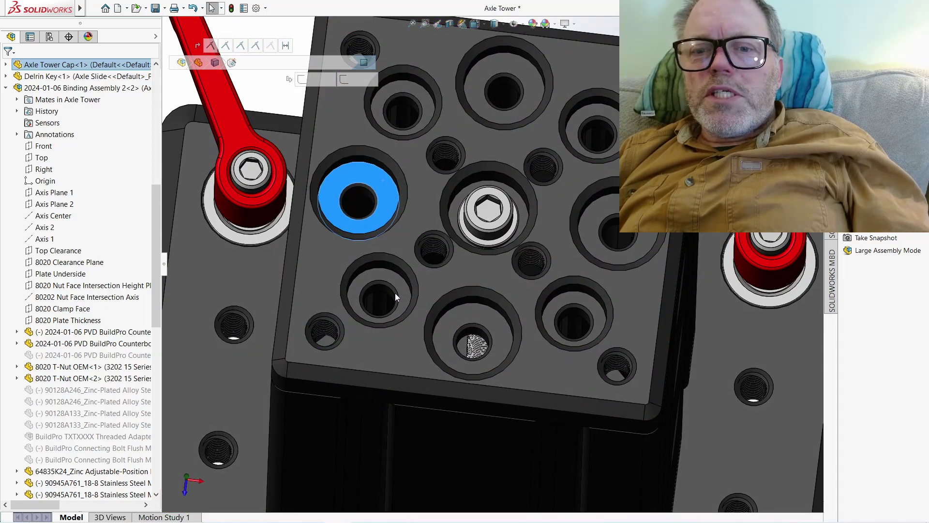
{"action": "middle_click_drag", "start_coordinate": [399, 284], "coordinate": [398, 319]}
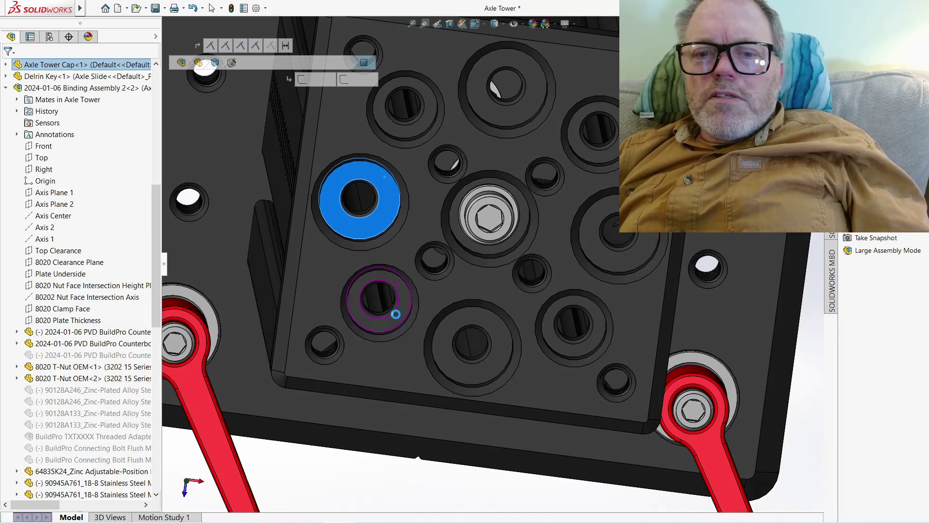
{"action": "scroll", "coordinate": [396, 314], "scroll_direction": "down", "scroll_amount": 3}
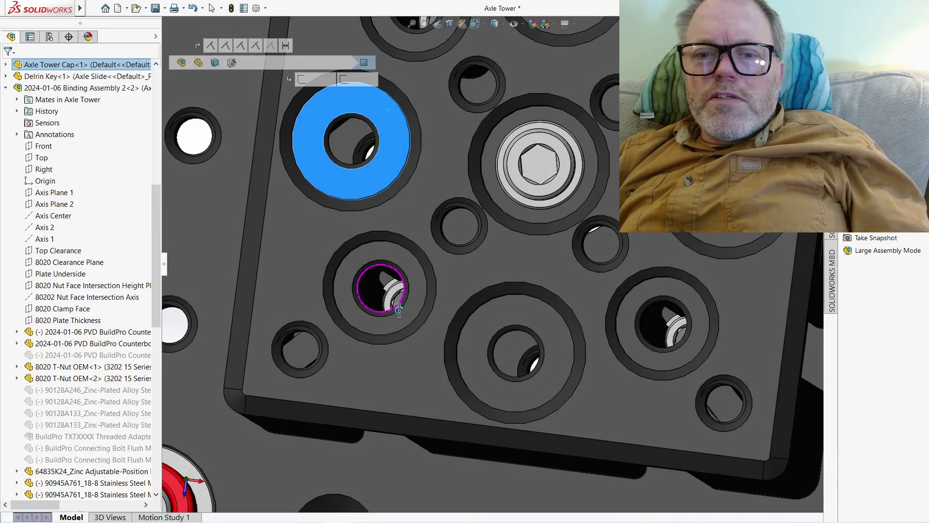
{"action": "middle_click_drag", "start_coordinate": [398, 310], "coordinate": [393, 300]}
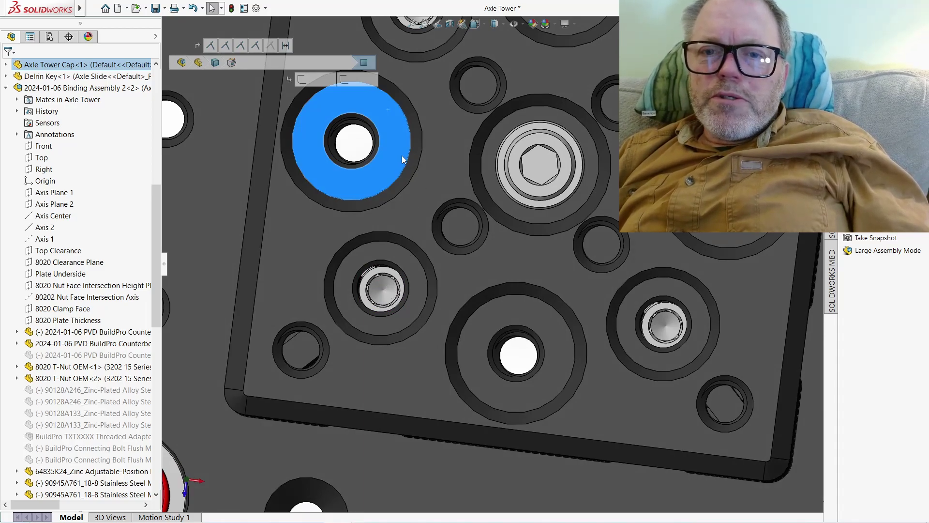
{"action": "key", "text": "Escape"}
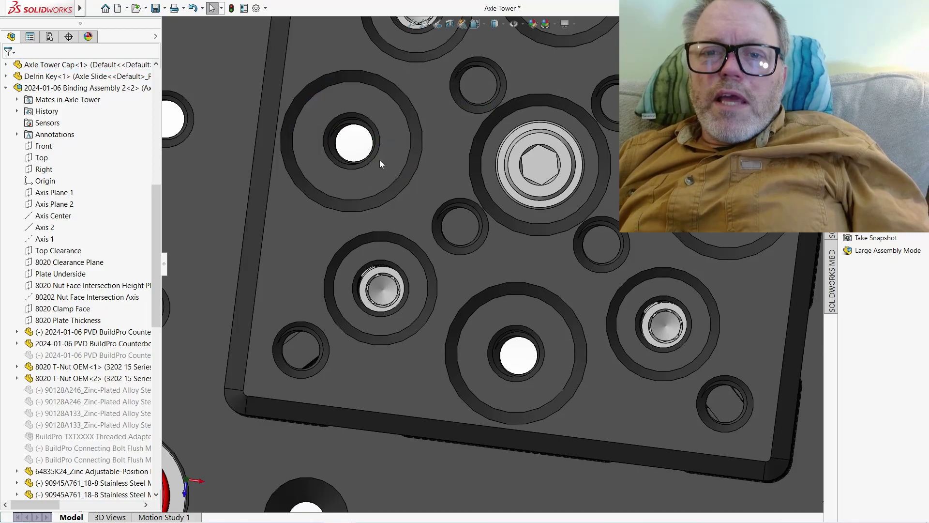
{"action": "scroll", "coordinate": [379, 159], "scroll_direction": "up", "scroll_amount": 3}
{"action": "middle_click_drag", "start_coordinate": [379, 178], "coordinate": [390, 129]}
{"action": "middle_click_drag", "start_coordinate": [518, 234], "coordinate": [537, 295]}
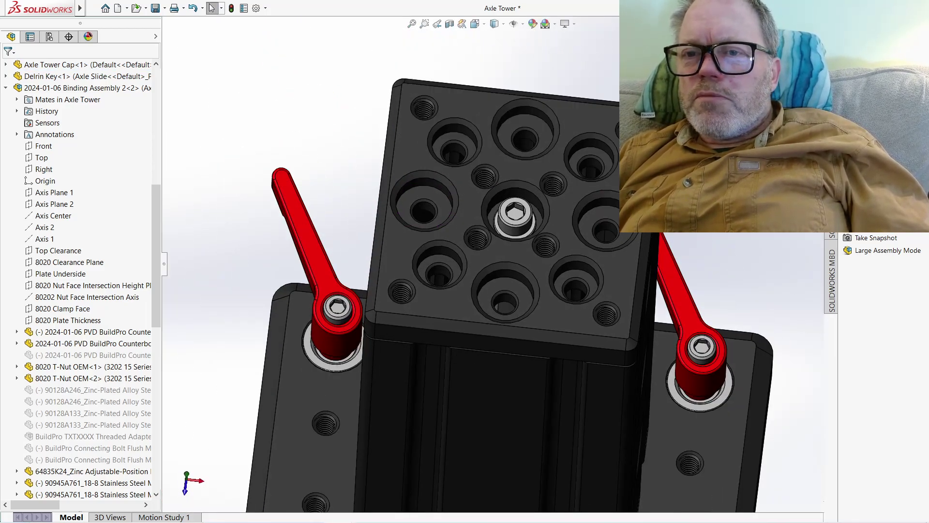
{"action": "middle_click_drag", "start_coordinate": [589, 283], "coordinate": [544, 294]}
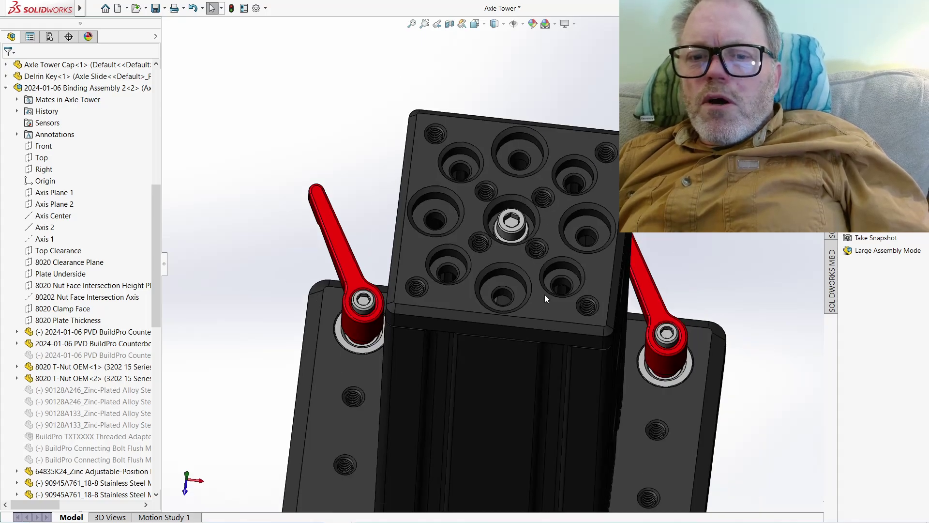
Step: Close the Axle Tower assembly with its changes saved and return to the PVD Samantha Frame Fixture assembly
{"action": "scroll", "coordinate": [545, 299], "scroll_direction": "up", "scroll_amount": 3}
{"action": "middle_click_drag", "start_coordinate": [376, 416], "coordinate": [554, 471]}
{"action": "scroll", "coordinate": [530, 432], "scroll_direction": "down", "scroll_amount": 5}
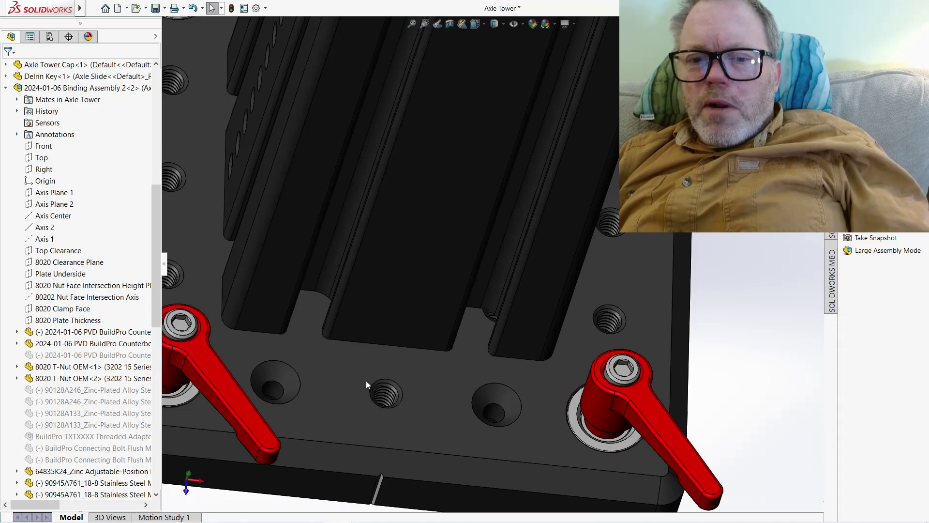
{"action": "key", "text": "ctrl+w"}
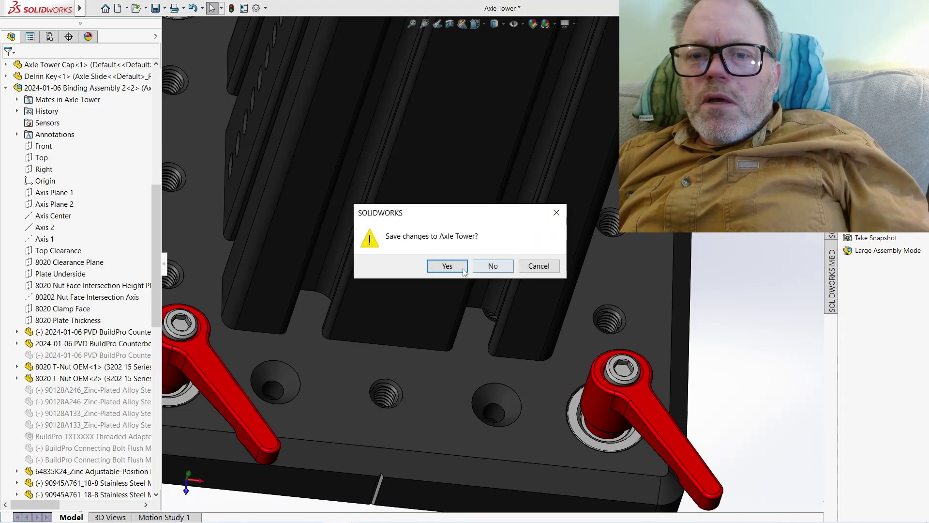
{"action": "left_click", "coordinate": [450, 267]}
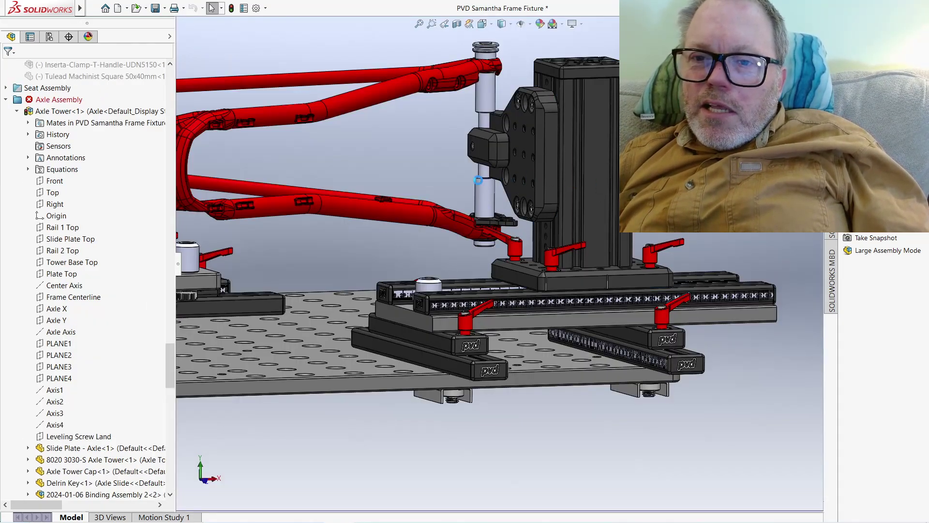
Step: Examine the mounting plate on the axle tower, including its bolts, hole pattern and the block holding the dummy axle
{"action": "scroll", "coordinate": [496, 174], "scroll_direction": "down", "scroll_amount": 6}
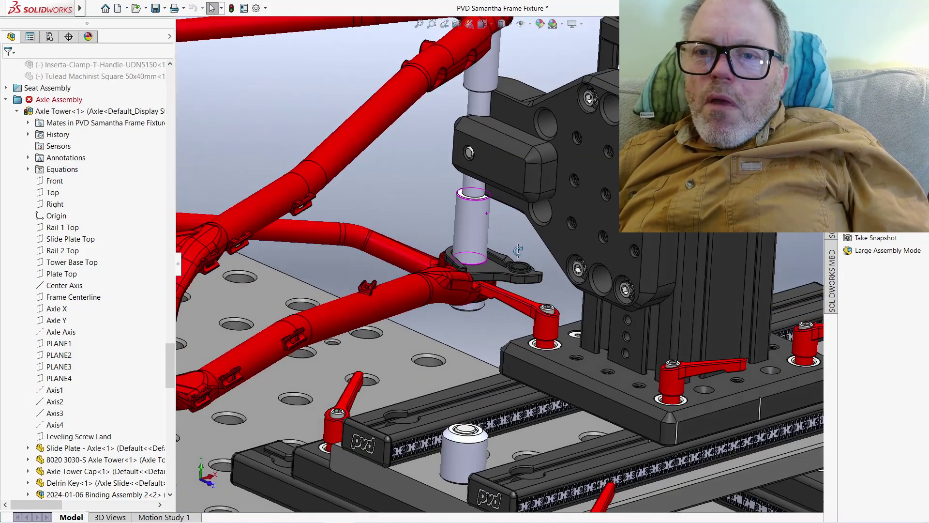
{"action": "middle_click_drag", "start_coordinate": [518, 250], "coordinate": [567, 147]}
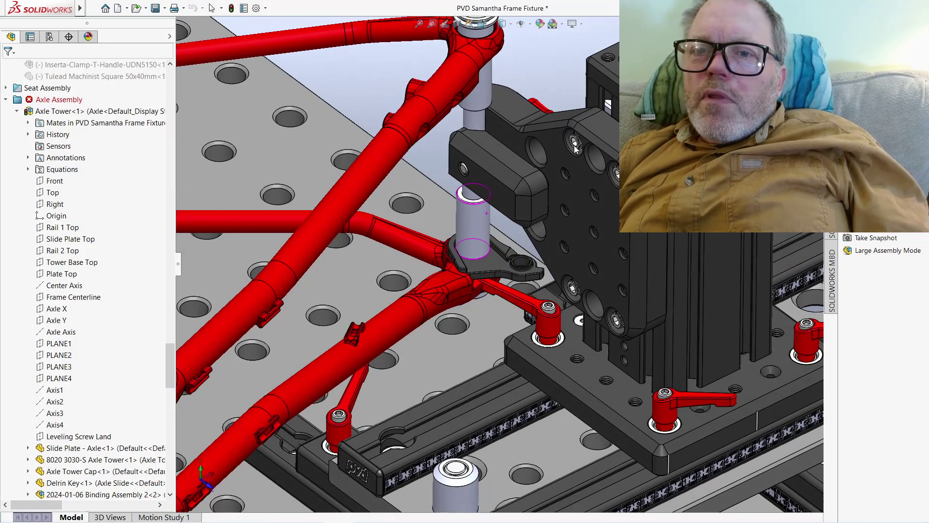
{"action": "scroll", "coordinate": [556, 169], "scroll_direction": "up", "scroll_amount": 3}
{"action": "scroll", "coordinate": [564, 218], "scroll_direction": "down", "scroll_amount": 5}
{"action": "middle_click_drag", "start_coordinate": [551, 228], "coordinate": [600, 177]}
{"action": "key", "text": "Escape"}
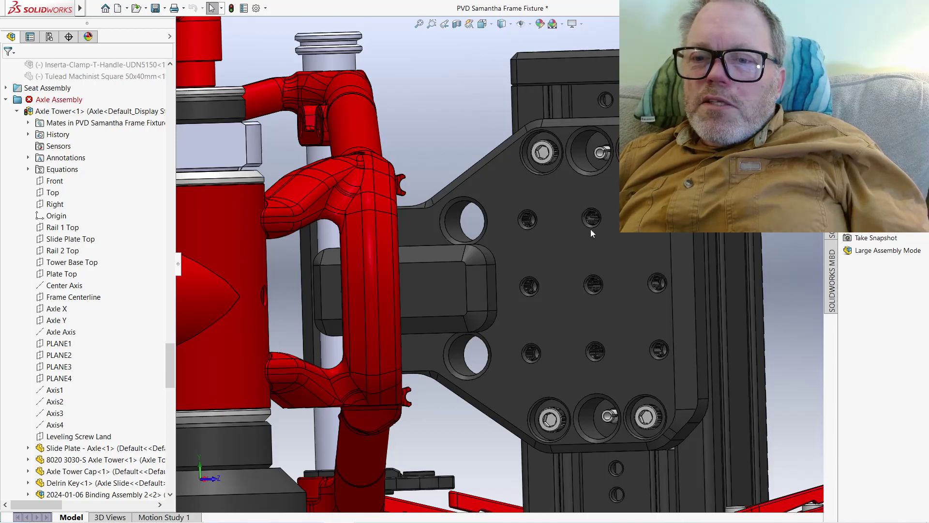
{"action": "scroll", "coordinate": [541, 333], "scroll_direction": "up", "scroll_amount": 2}
{"action": "scroll", "coordinate": [467, 264], "scroll_direction": "up", "scroll_amount": 1}
{"action": "middle_click_drag", "start_coordinate": [452, 247], "coordinate": [477, 241]}
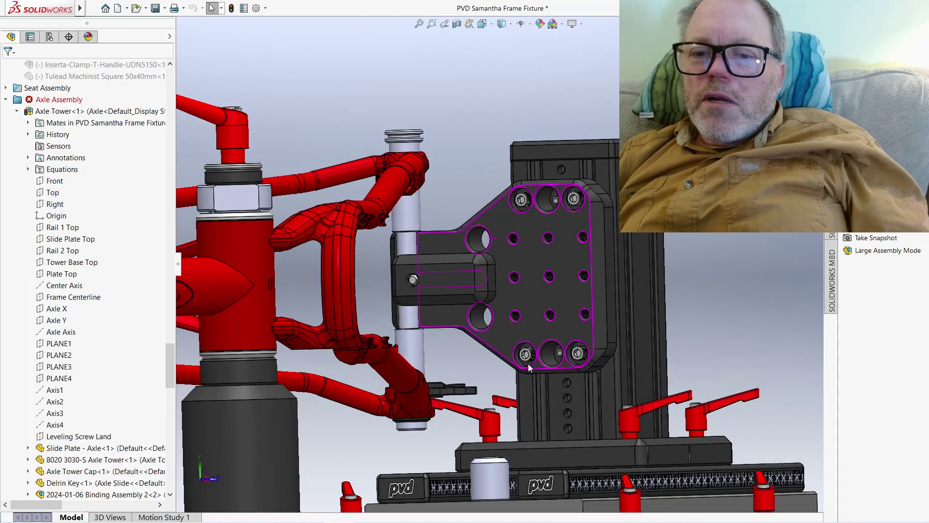
Step: Examine the seat tube and crank axis supports, their slide rails and clamp levers on the perforated table beneath the frame
{"action": "scroll", "coordinate": [497, 264], "scroll_direction": "up", "scroll_amount": 1}
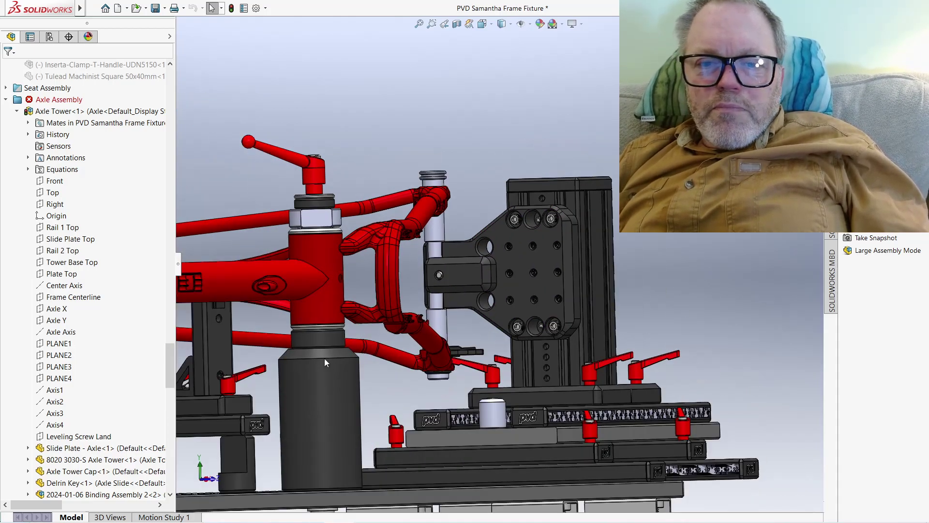
{"action": "scroll", "coordinate": [522, 249], "scroll_direction": "up", "scroll_amount": 2}
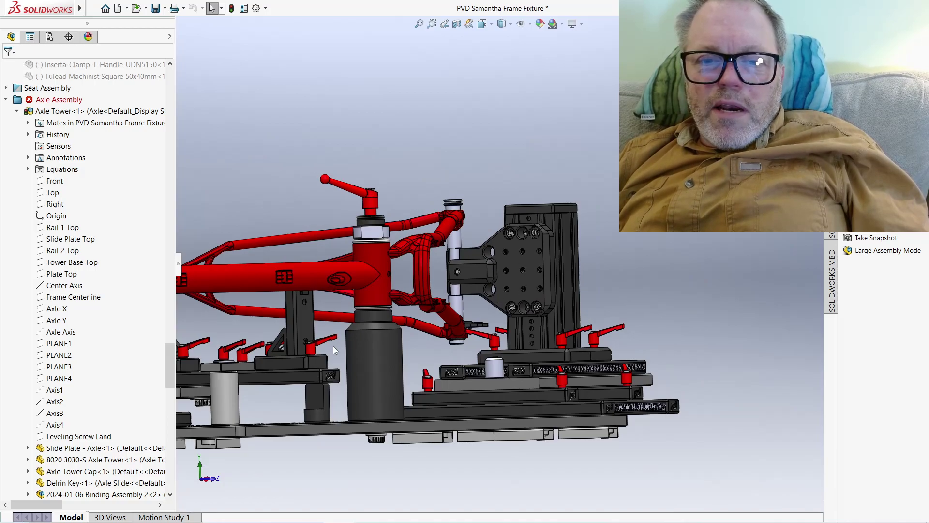
{"action": "middle_click_drag", "start_coordinate": [332, 346], "coordinate": [290, 299]}
{"action": "scroll", "coordinate": [289, 300], "scroll_direction": "down", "scroll_amount": 2}
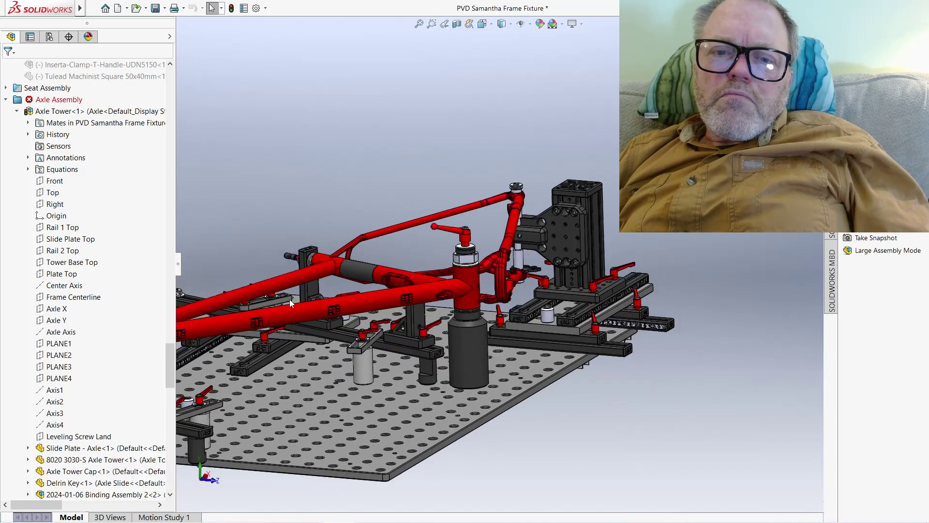
{"action": "scroll", "coordinate": [352, 319], "scroll_direction": "down", "scroll_amount": 1}
{"action": "scroll", "coordinate": [433, 356], "scroll_direction": "down", "scroll_amount": 1}
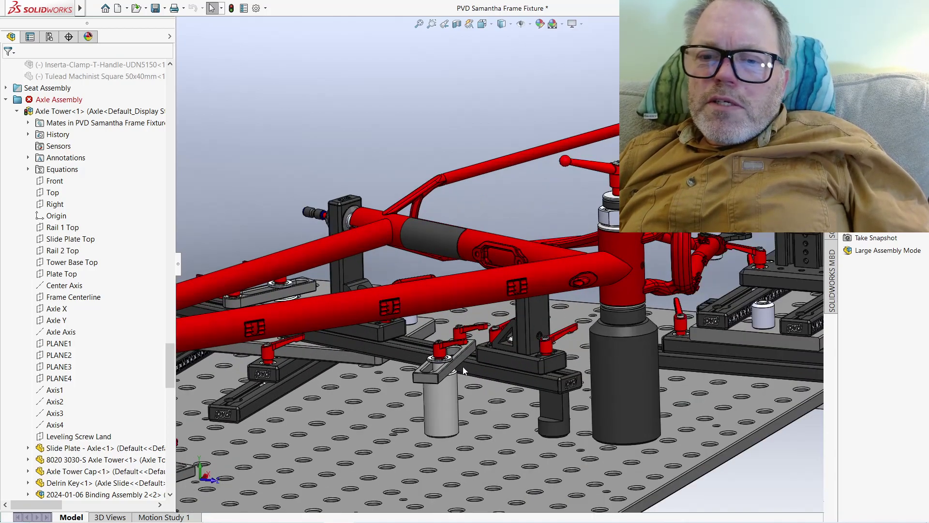
{"action": "scroll", "coordinate": [463, 367], "scroll_direction": "down", "scroll_amount": 1}
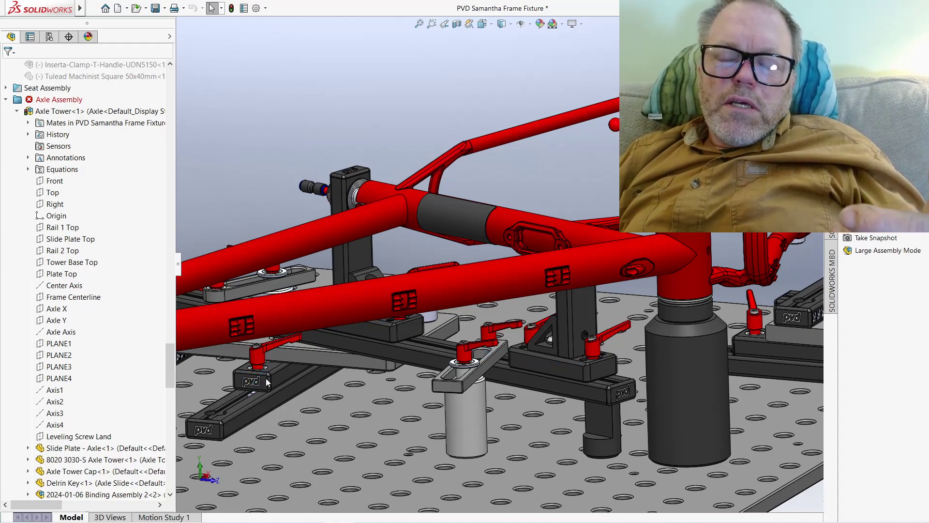
{"action": "scroll", "coordinate": [266, 382], "scroll_direction": "down", "scroll_amount": 2}
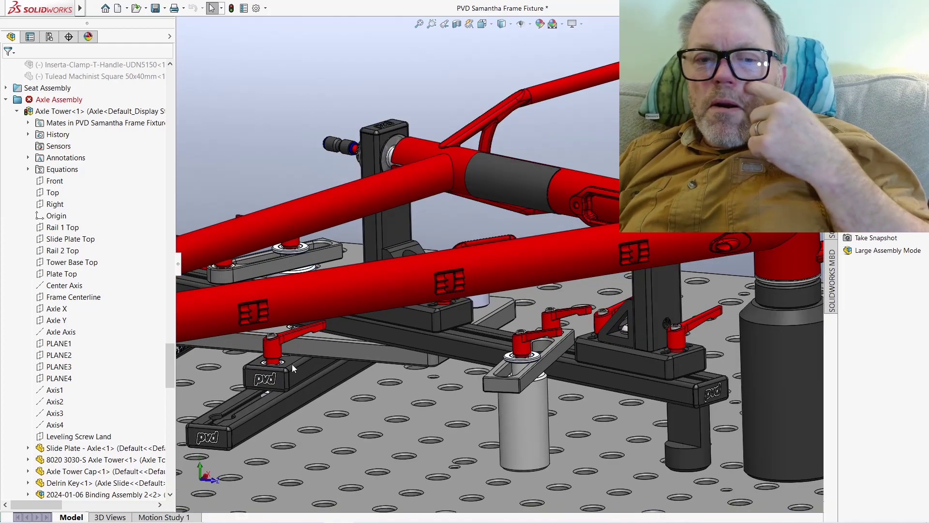
{"action": "scroll", "coordinate": [464, 370], "scroll_direction": "up", "scroll_amount": 3}
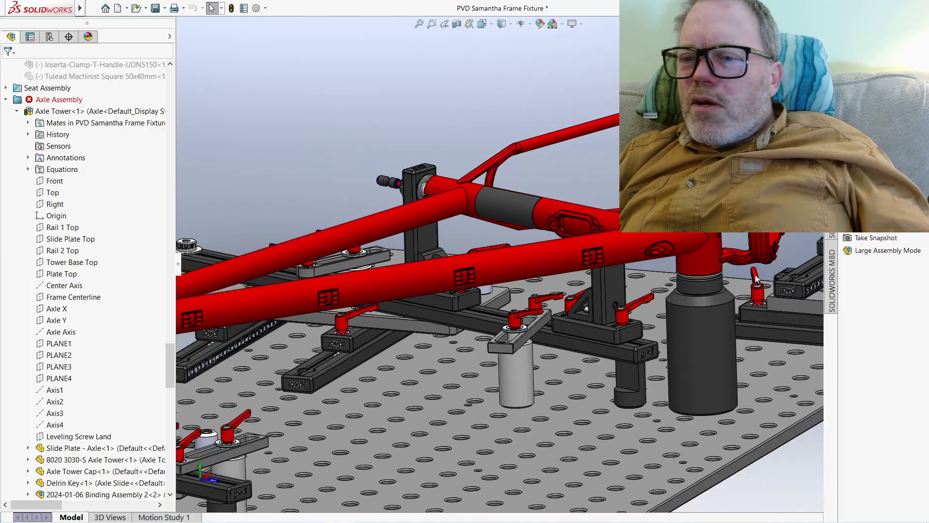
{"action": "scroll", "coordinate": [764, 275], "scroll_direction": "up", "scroll_amount": 3}
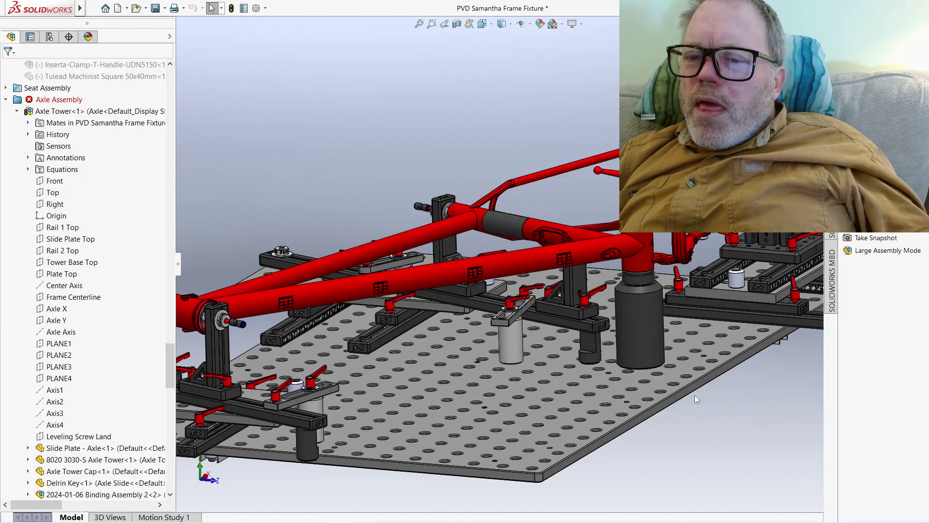
Step: Review the complete fixture with the frame mounted from the front, the head tube end and the axle tower end
{"action": "middle_click_drag", "start_coordinate": [623, 347], "coordinate": [277, 331]}
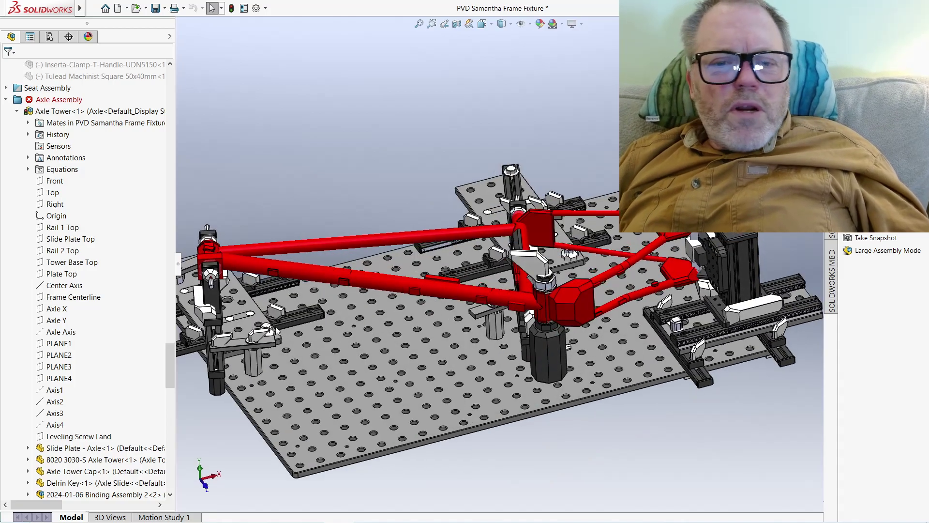
{"action": "scroll", "coordinate": [277, 331], "scroll_direction": "down", "scroll_amount": 2}
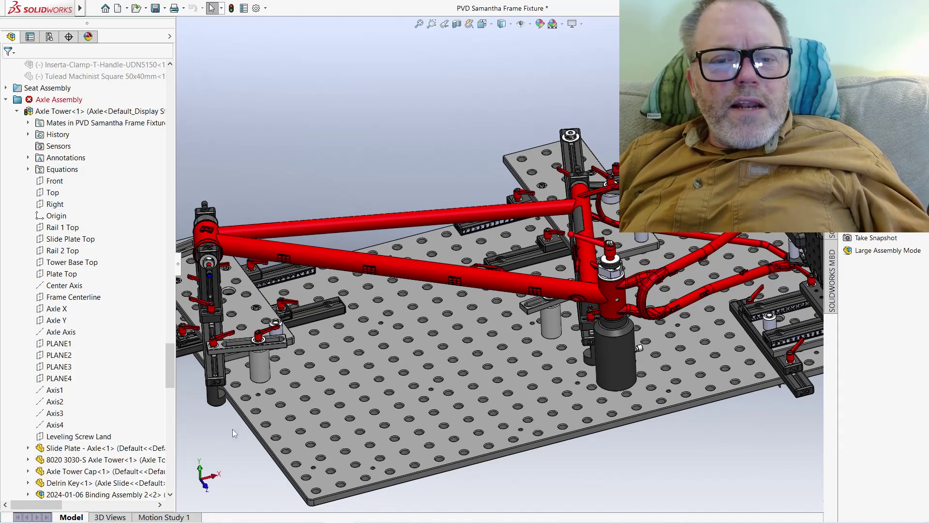
{"action": "scroll", "coordinate": [270, 343], "scroll_direction": "down", "scroll_amount": 5}
{"action": "middle_click_drag", "start_coordinate": [257, 366], "coordinate": [339, 362]}
{"action": "scroll", "coordinate": [254, 250], "scroll_direction": "up", "scroll_amount": 2}
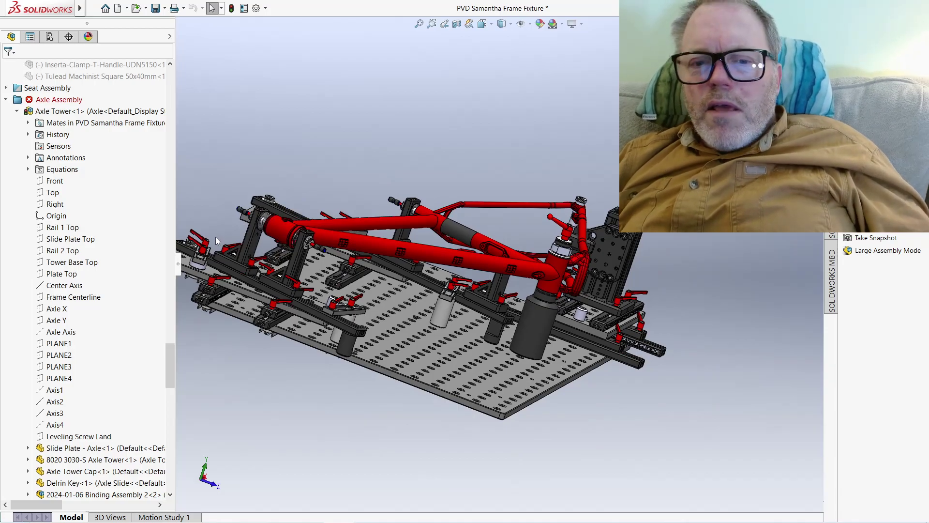
{"action": "key", "text": "ctrl+shift+z"}
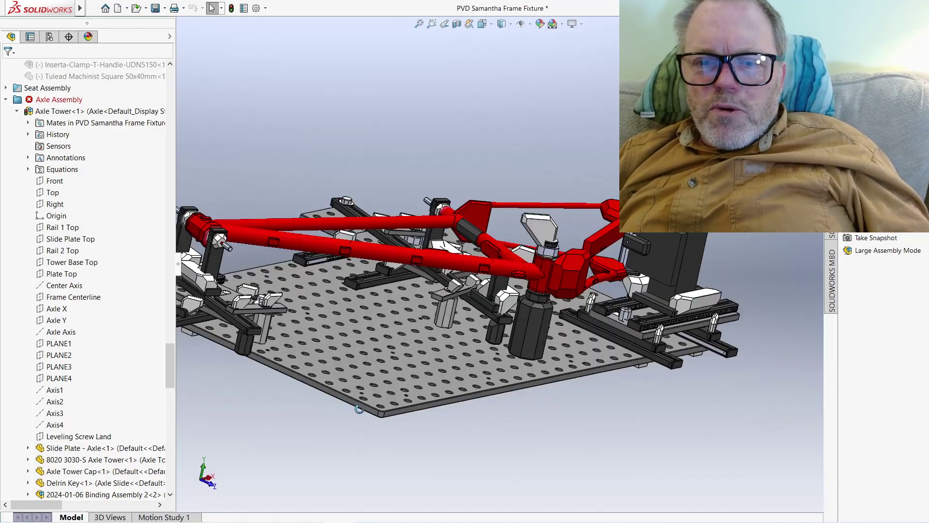
{"action": "middle_click_drag", "start_coordinate": [358, 409], "coordinate": [348, 383]}
{"action": "scroll", "coordinate": [507, 315], "scroll_direction": "down", "scroll_amount": 5}
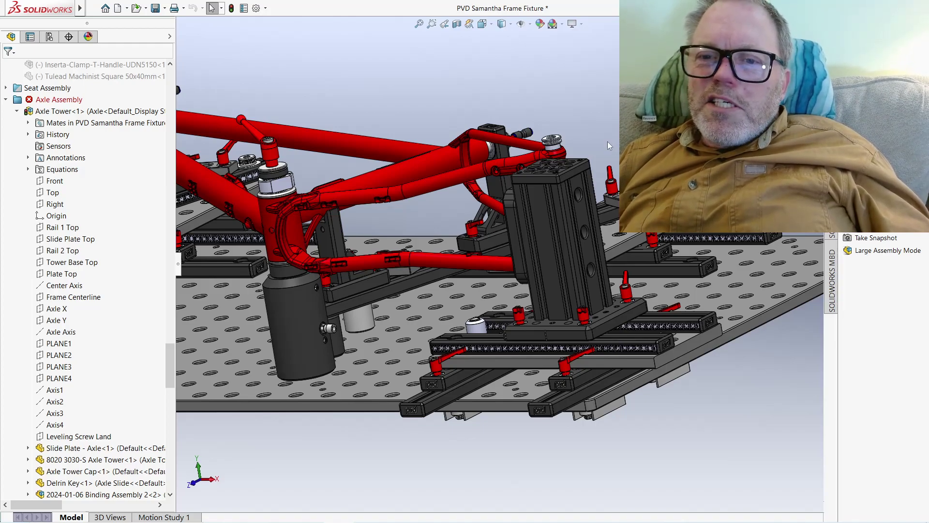
{"action": "scroll", "coordinate": [350, 242], "scroll_direction": "up", "scroll_amount": 3}
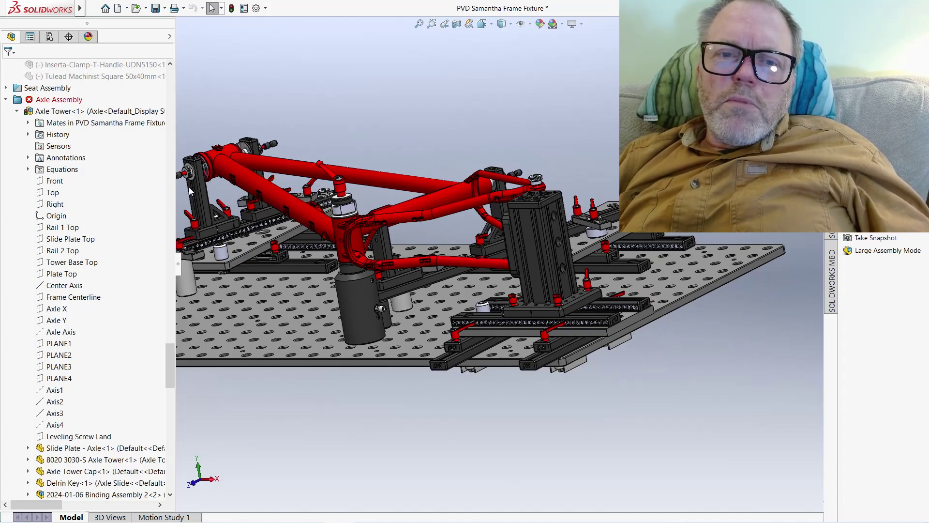
Step: Select the Fixture Cone Assembly on the near head tube tower, including its cone, knurled knob and push-to-connect fitting
{"action": "scroll", "coordinate": [272, 212], "scroll_direction": "down", "scroll_amount": 4}
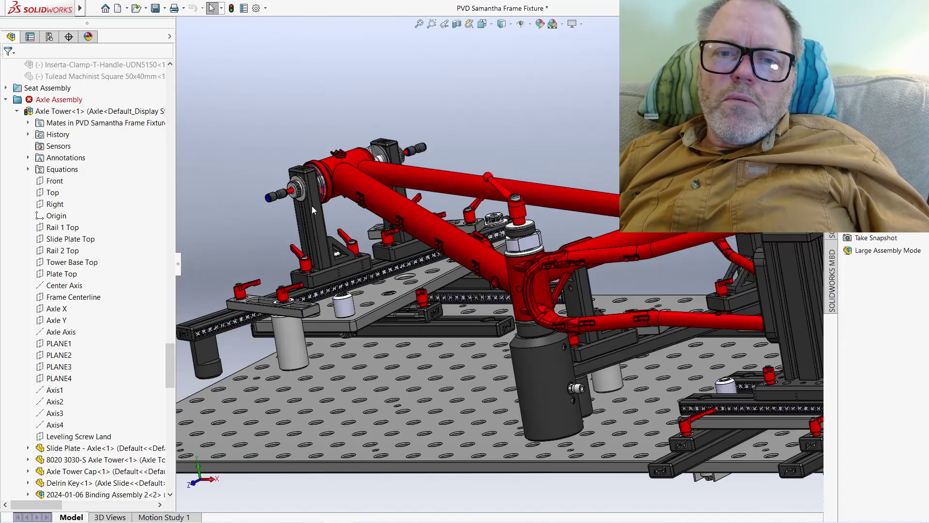
{"action": "scroll", "coordinate": [312, 207], "scroll_direction": "down", "scroll_amount": 4}
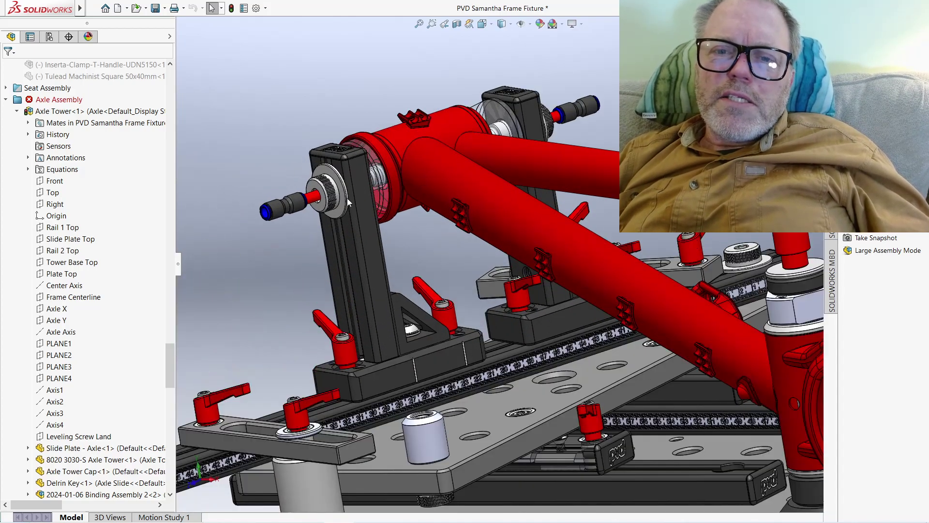
{"action": "scroll", "coordinate": [347, 198], "scroll_direction": "down", "scroll_amount": 2}
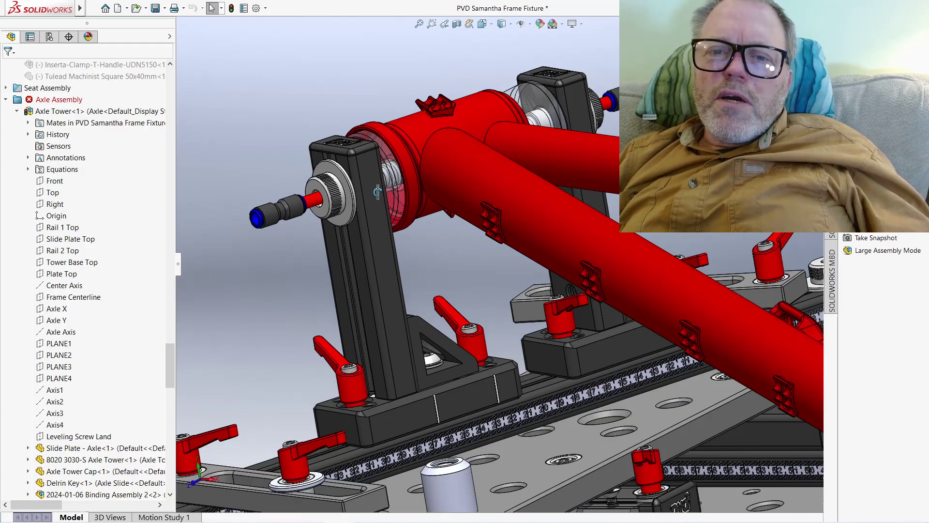
{"action": "middle_click_drag", "start_coordinate": [377, 192], "coordinate": [370, 136]}
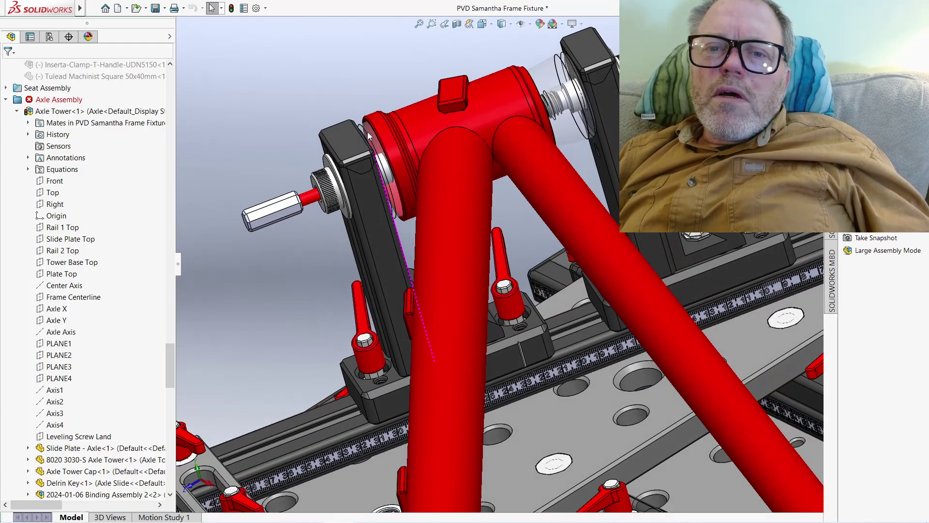
{"action": "scroll", "coordinate": [369, 136], "scroll_direction": "down", "scroll_amount": 2}
{"action": "scroll", "coordinate": [380, 115], "scroll_direction": "down", "scroll_amount": 1}
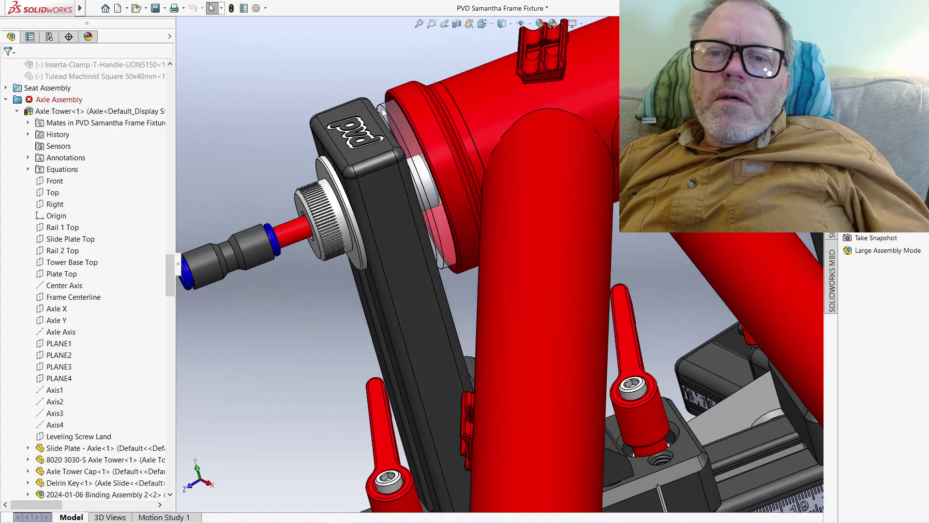
{"action": "left_click", "coordinate": [382, 112]}
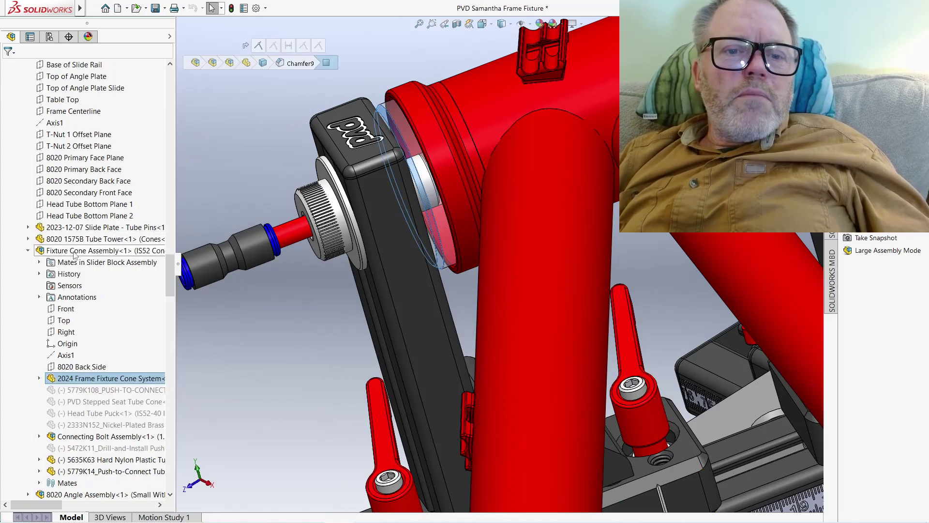
{"action": "left_click", "coordinate": [76, 250]}
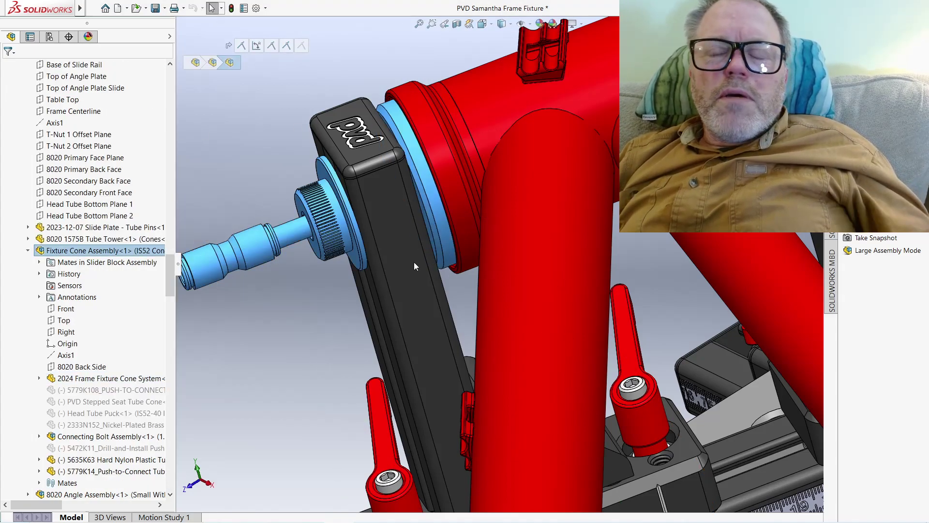
Step: Open the Fixture Cone Assembly in its own window and orient it to the top view
{"action": "key", "text": "ctrl+shift+o"}
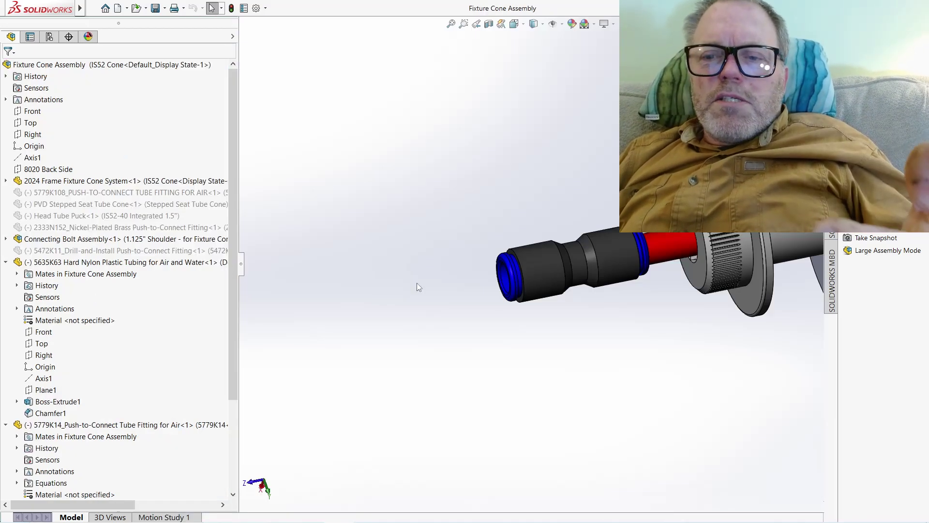
{"action": "scroll", "coordinate": [438, 295], "scroll_direction": "up", "scroll_amount": 5}
{"action": "middle_click_drag", "start_coordinate": [657, 252], "coordinate": [634, 278]}
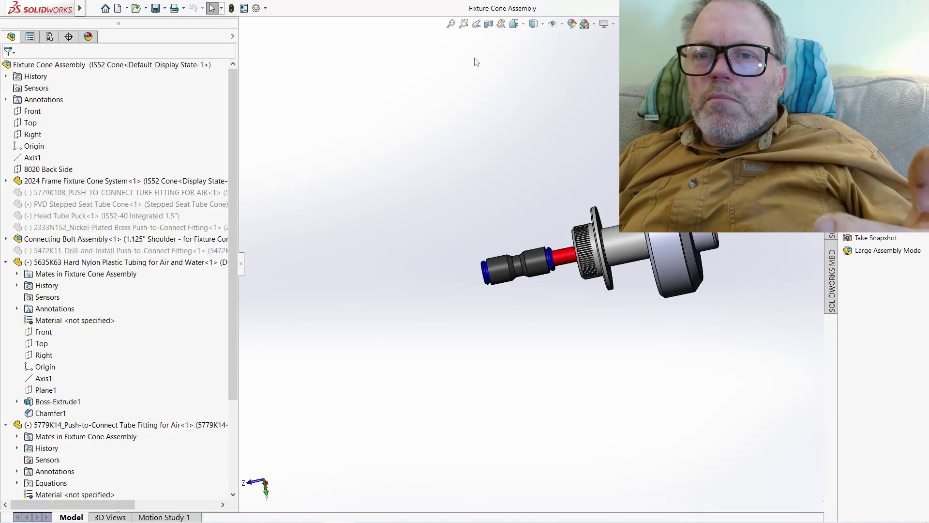
{"action": "left_click", "coordinate": [514, 23]}
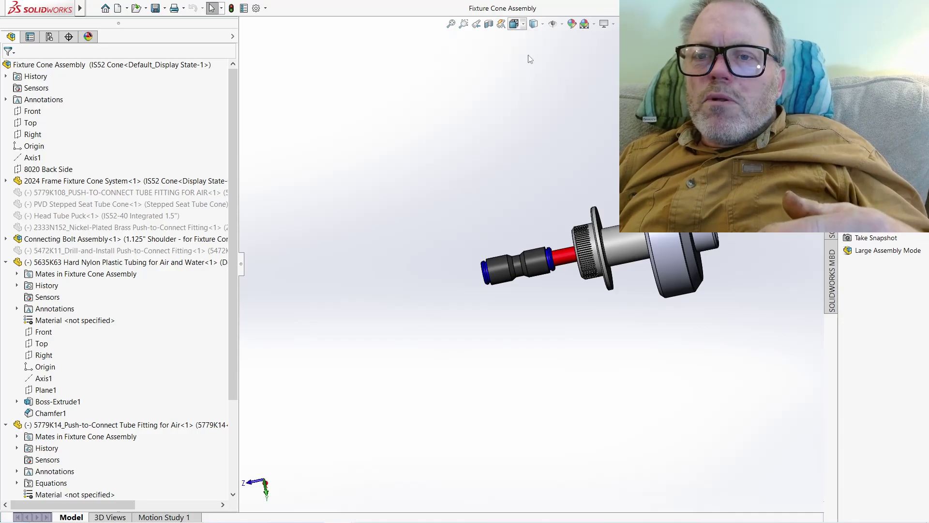
Step: Activate the IS52 Cone 1.500" Lug configuration and make the cone transparent to expose the threaded shoulder bolt inside
{"action": "left_click", "coordinate": [51, 41]}
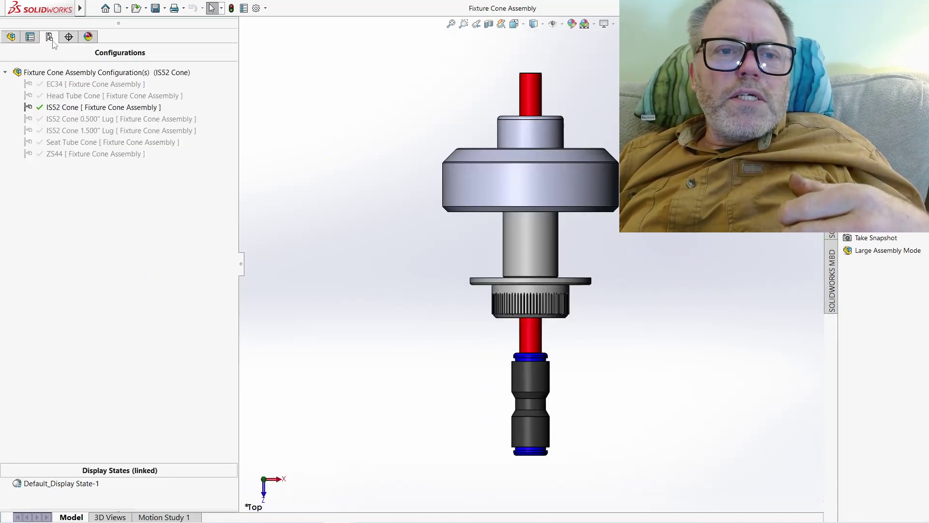
{"action": "left_click", "coordinate": [97, 130]}
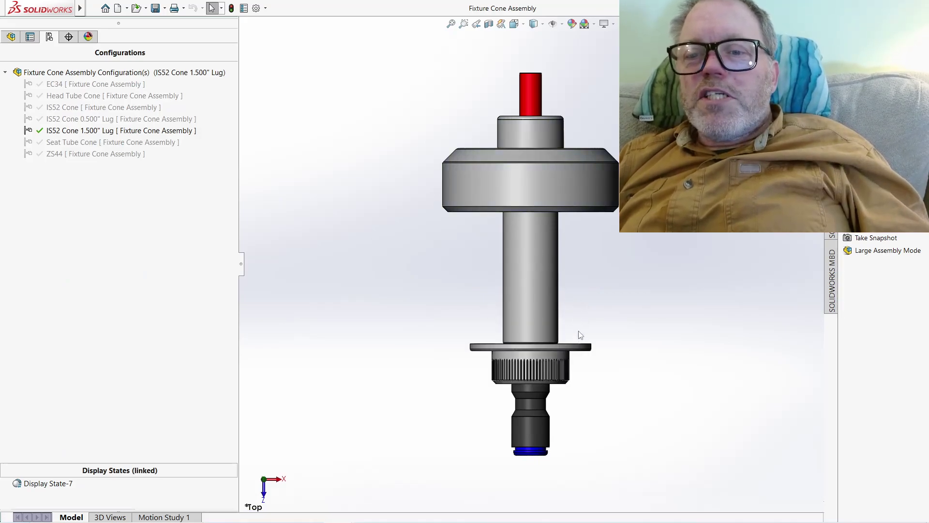
{"action": "left_click", "coordinate": [562, 185]}
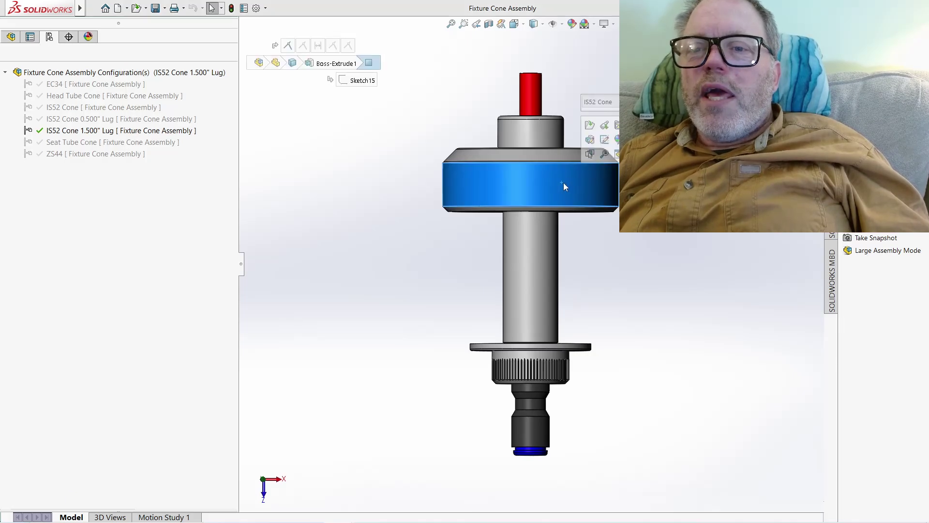
{"action": "left_click", "coordinate": [589, 139]}
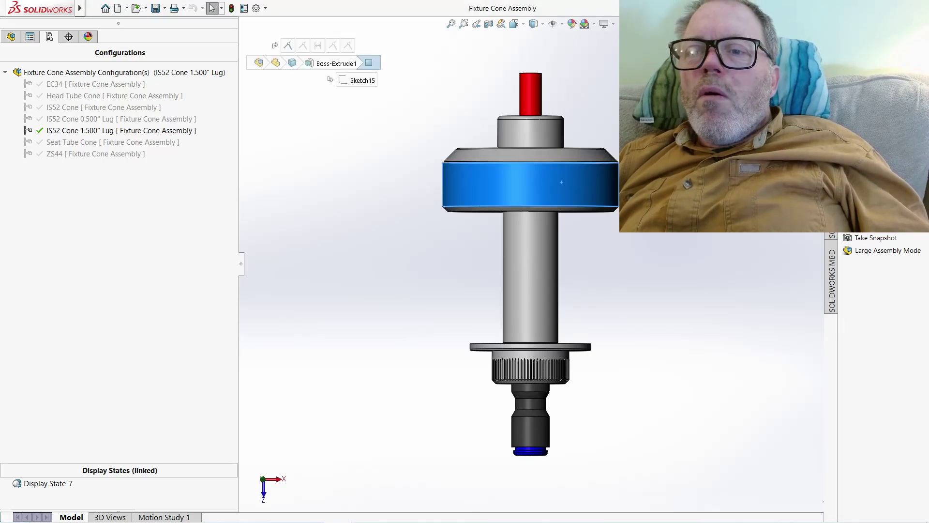
{"action": "left_click", "coordinate": [595, 254]}
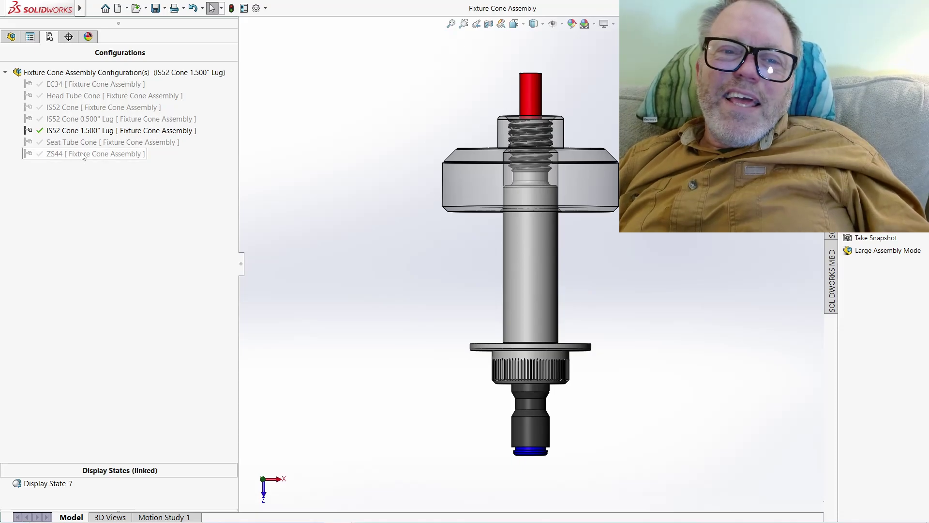
Step: Switch to the IS52 Cone 0.500" Lug configuration and make its cone transparent as well
{"action": "right_click", "coordinate": [91, 123]}
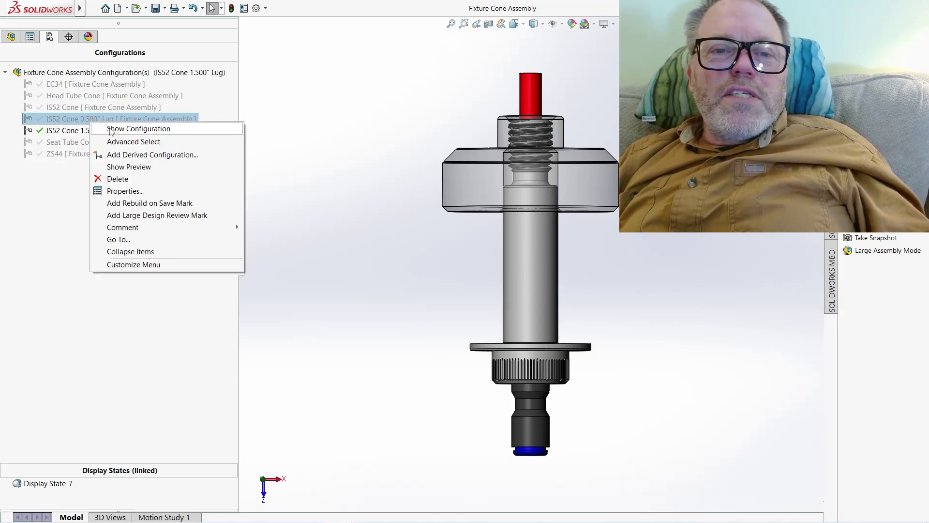
{"action": "left_click", "coordinate": [138, 128]}
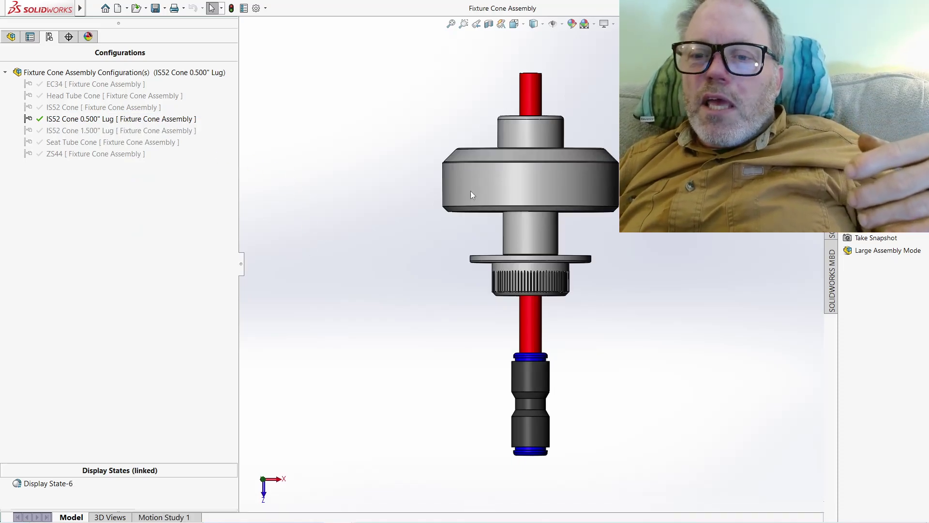
{"action": "scroll", "coordinate": [518, 196], "scroll_direction": "down", "scroll_amount": 5}
{"action": "left_click", "coordinate": [427, 203]}
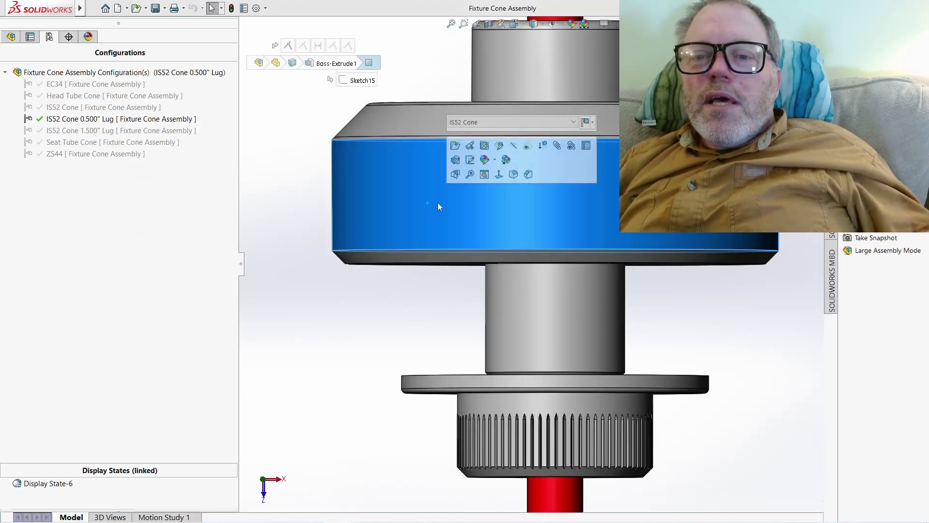
{"action": "left_click", "coordinate": [522, 149]}
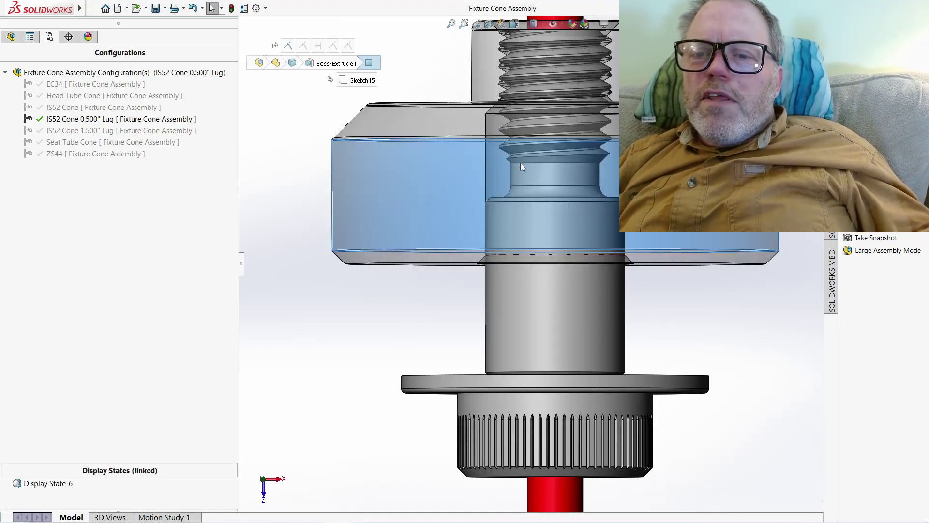
{"action": "left_click", "coordinate": [440, 304]}
{"action": "scroll", "coordinate": [532, 251], "scroll_direction": "up", "scroll_amount": 3}
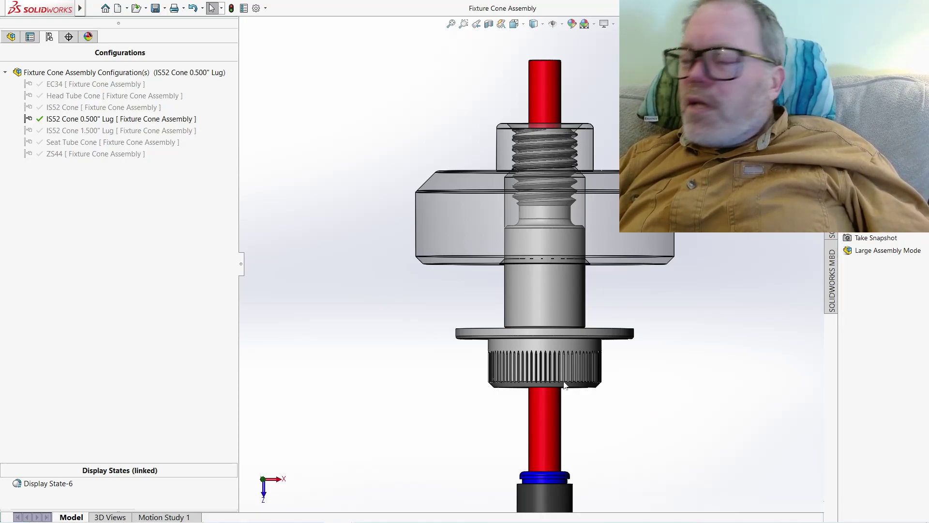
Step: Return to the PVD Samantha Frame Fixture assembly and review the whole fixture with the frame mounted from above
{"action": "key", "text": "ctrl+Tab"}
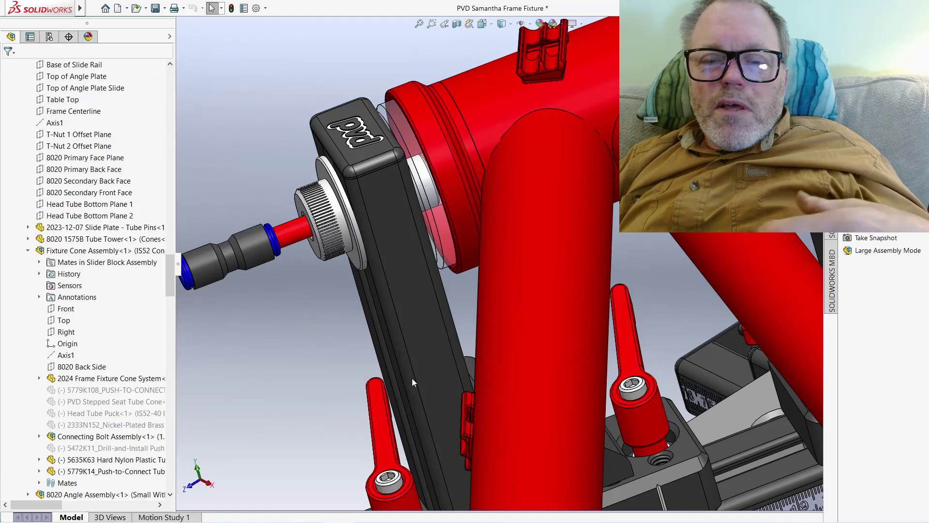
{"action": "scroll", "coordinate": [372, 330], "scroll_direction": "up", "scroll_amount": 2}
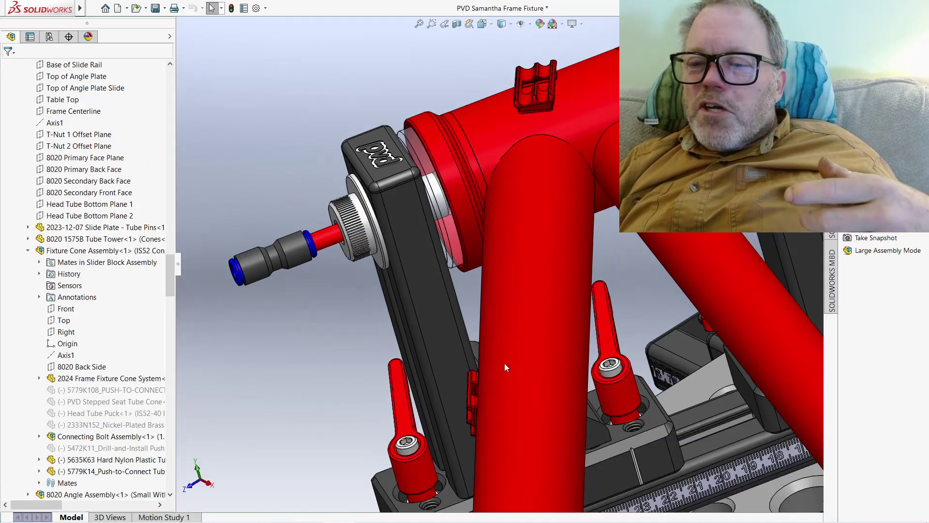
{"action": "scroll", "coordinate": [580, 392], "scroll_direction": "up", "scroll_amount": 2}
{"action": "scroll", "coordinate": [602, 400], "scroll_direction": "up", "scroll_amount": 5}
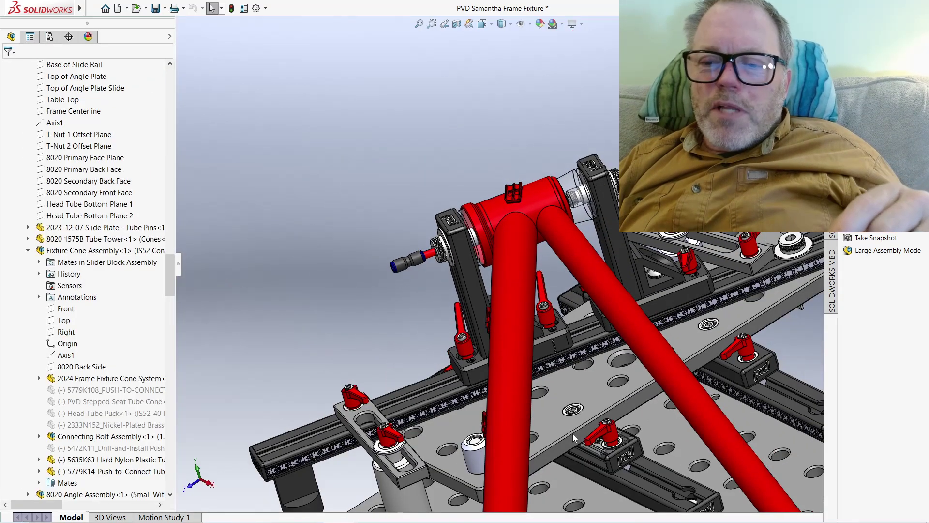
{"action": "scroll", "coordinate": [586, 423], "scroll_direction": "up", "scroll_amount": 5}
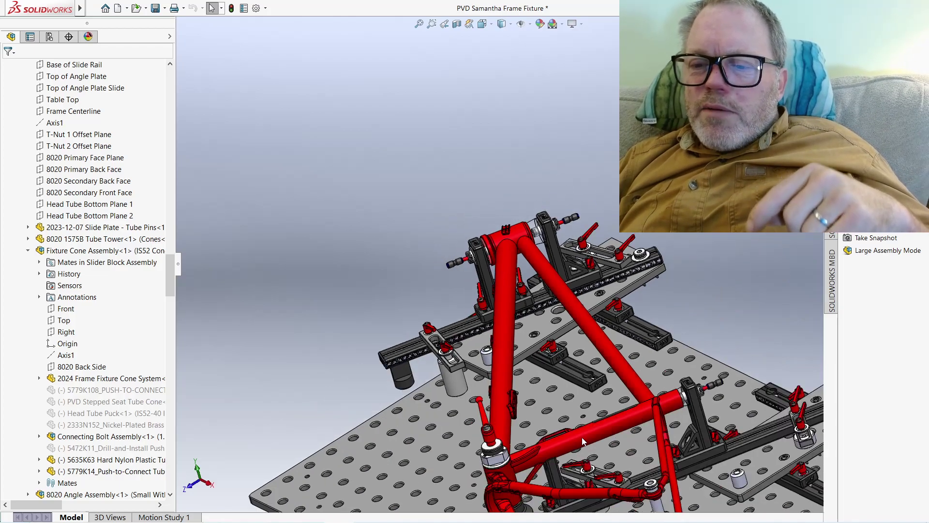
{"action": "middle_click_drag", "start_coordinate": [594, 390], "coordinate": [663, 446]}
{"action": "key", "text": "z"}
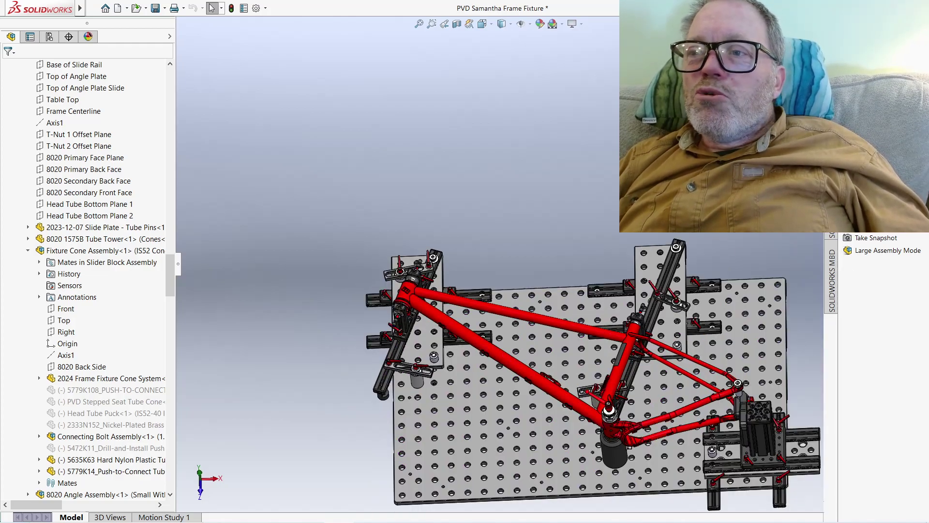
{"action": "left_click", "coordinate": [901, 8]}
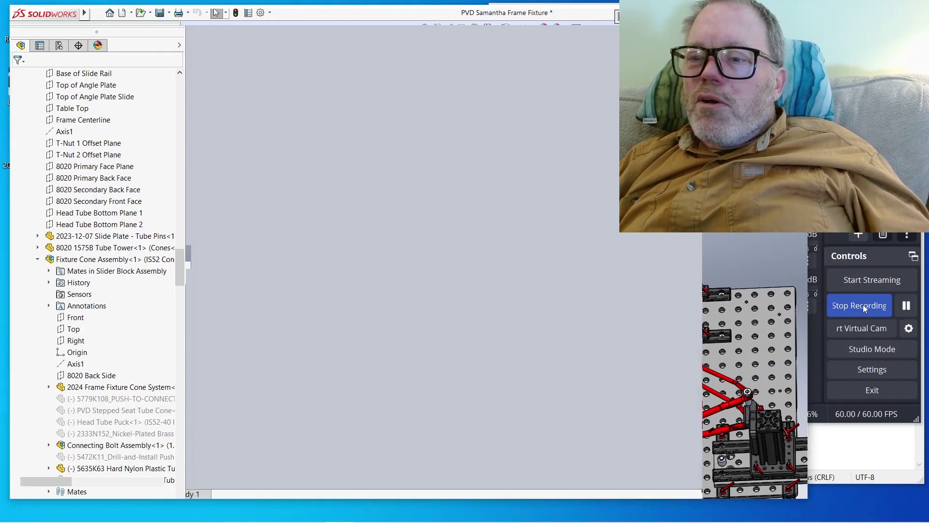